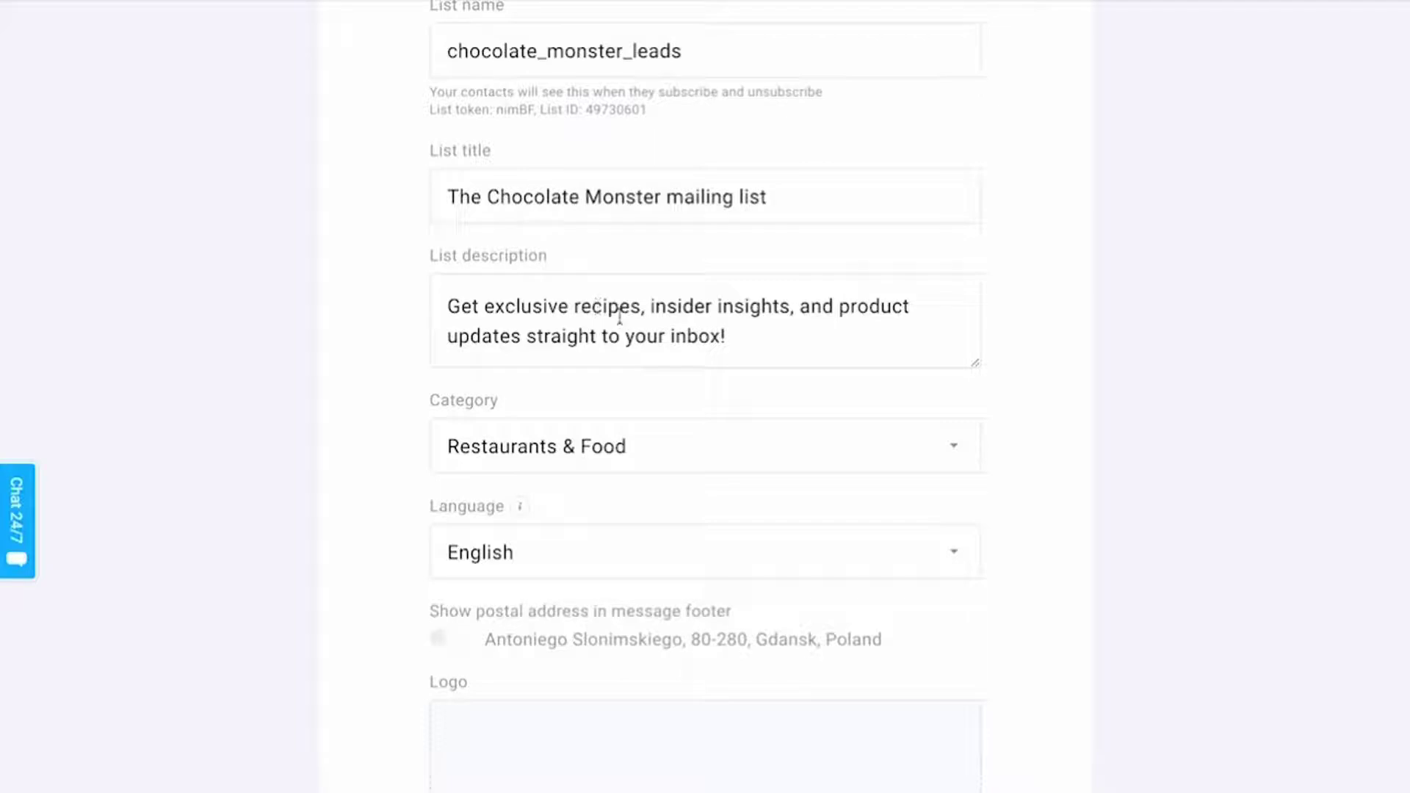
Step: Review the list's general settings, from the description, category and language through to the logo and its website address
scroll(766, 386, down, 1)
scroll(766, 386, down, 2)
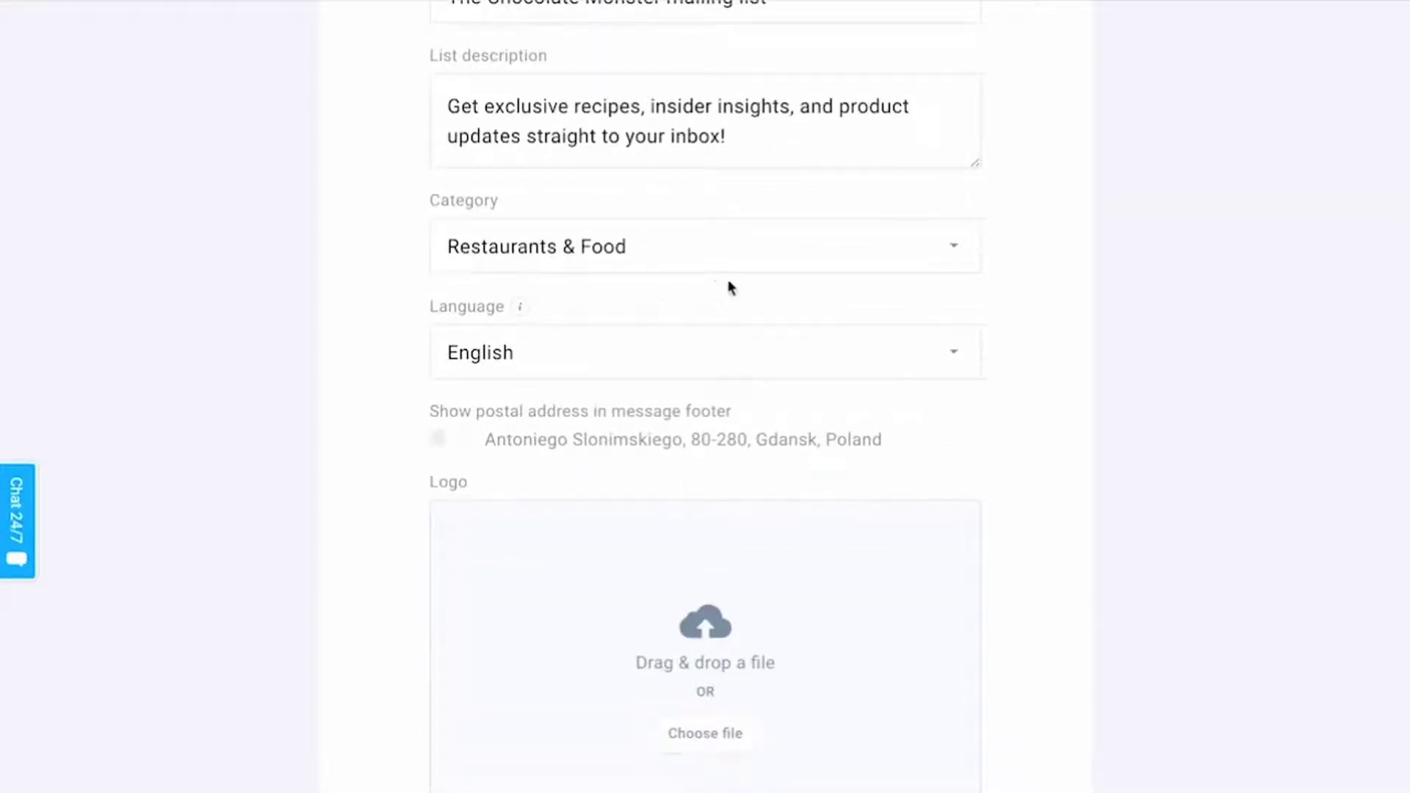
scroll(724, 280, down, 2)
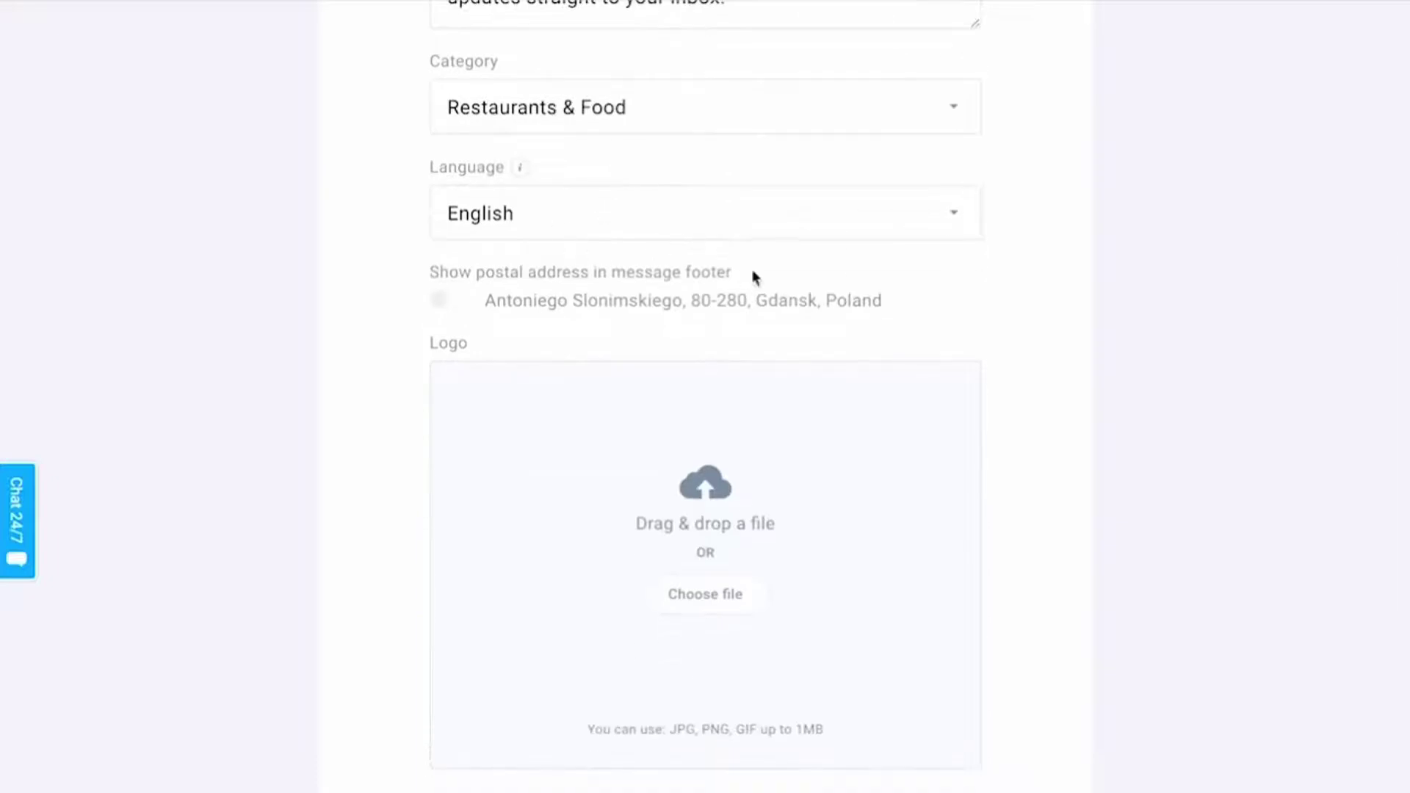
scroll(918, 367, down, 2)
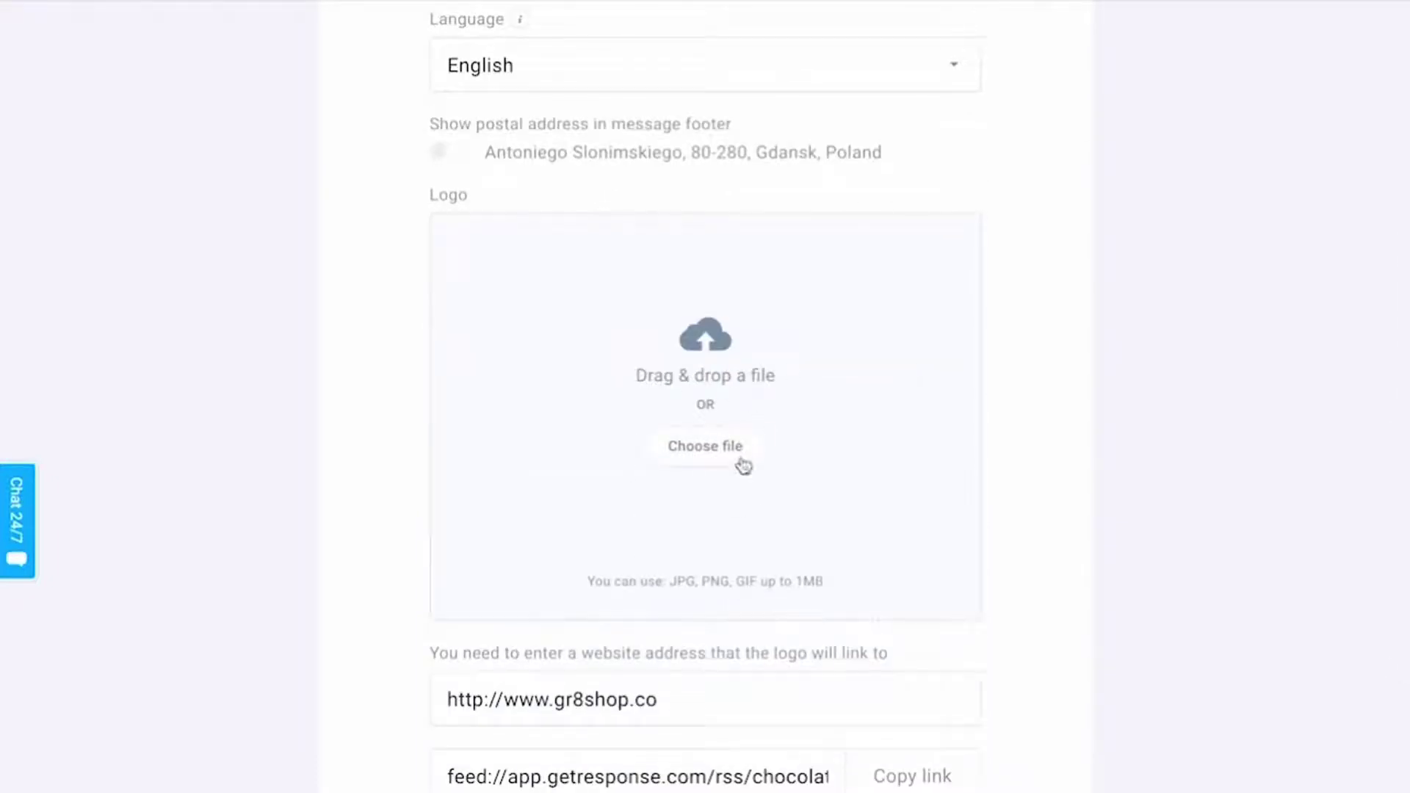
scroll(743, 464, down, 2)
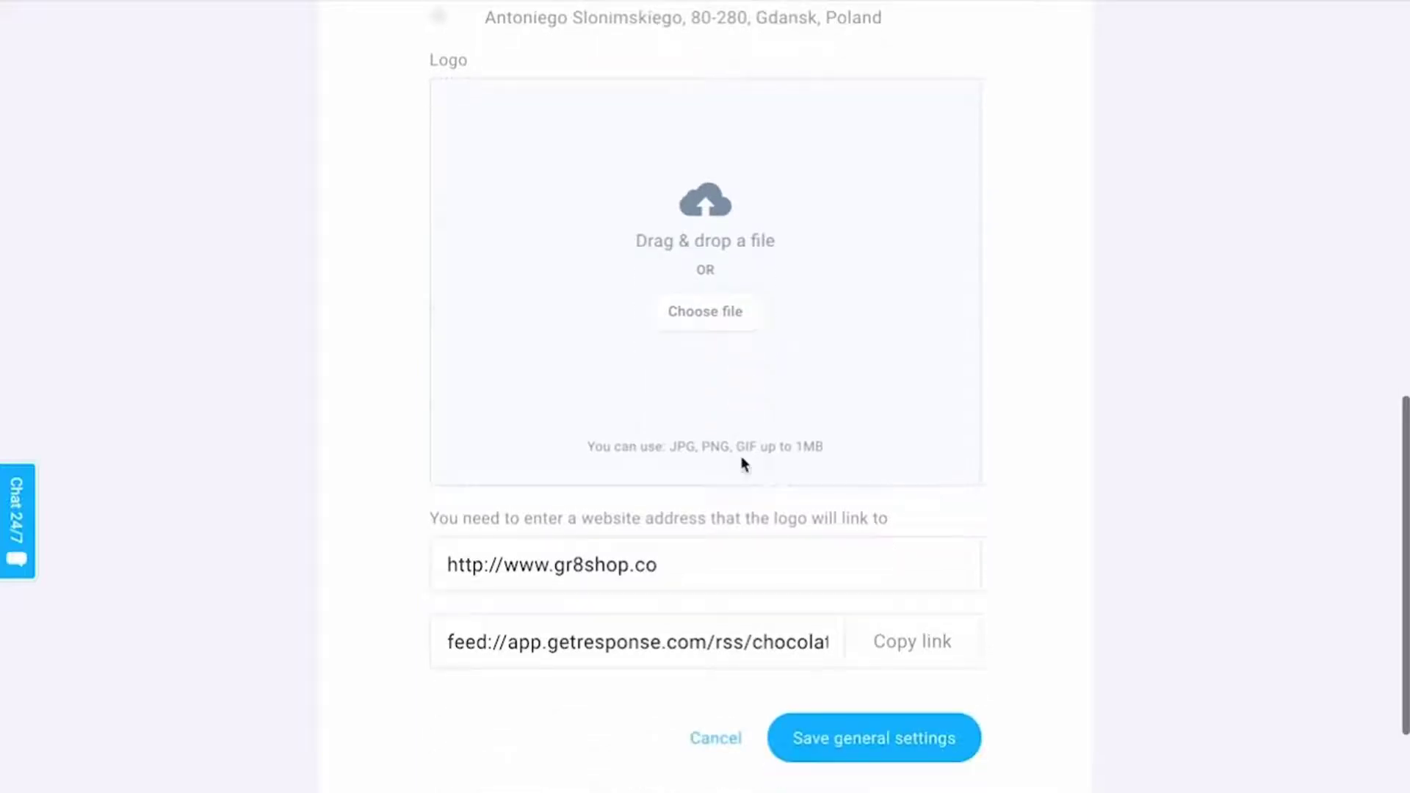
scroll(744, 464, down, 2)
scroll(742, 457, up, 2)
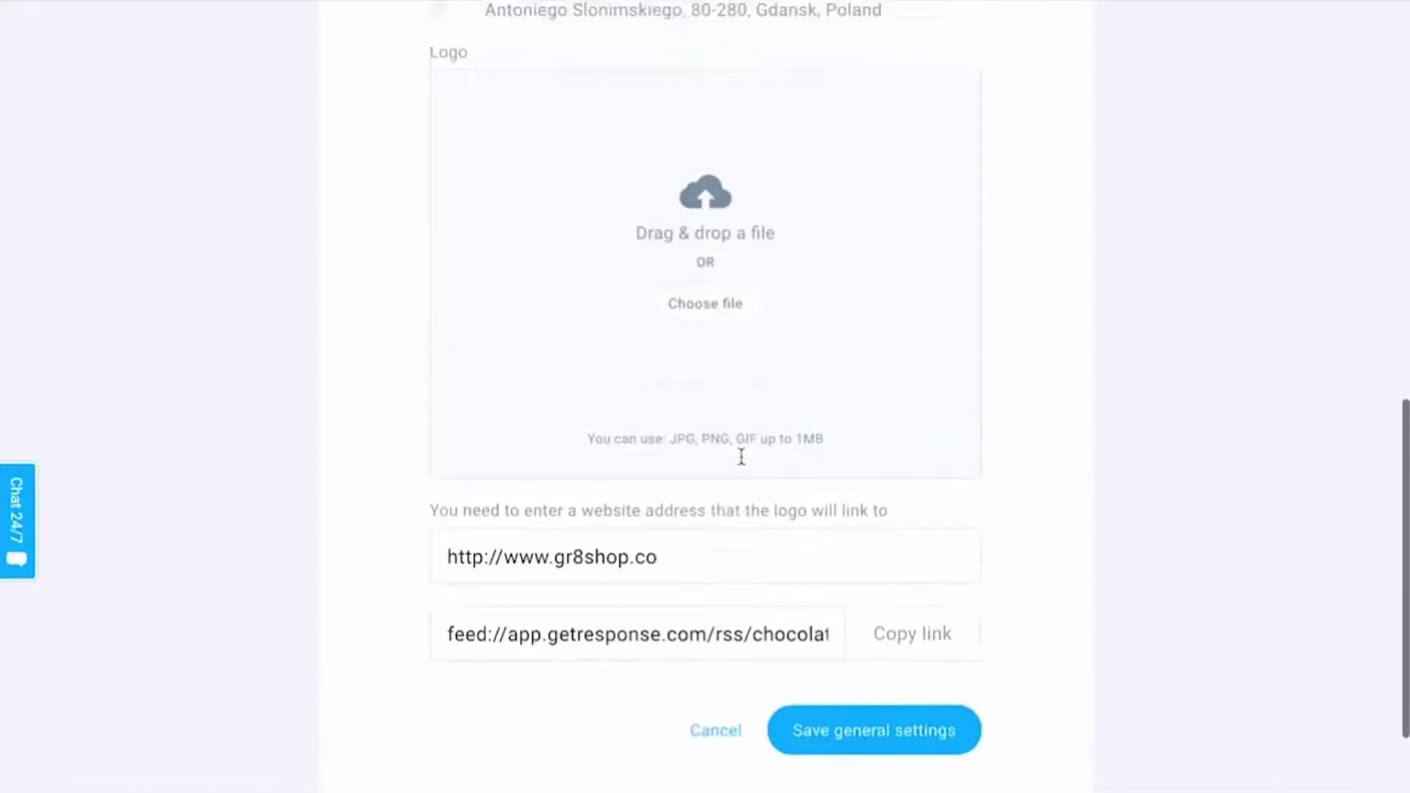
scroll(742, 459, up, 12)
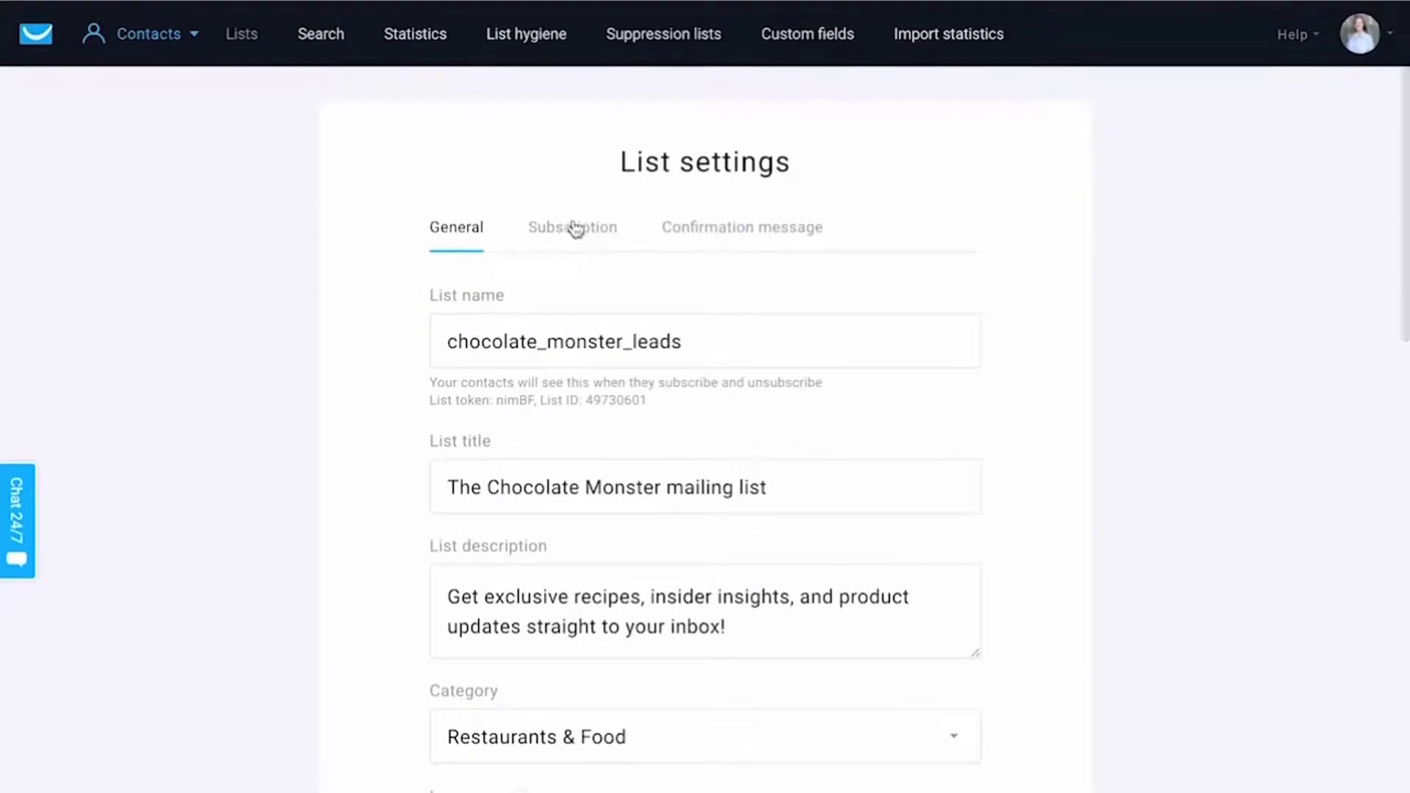
Step: Open the list's subscription settings and look over the opt-in options and the pages contacts see
click(575, 229)
scroll(583, 354, down, 2)
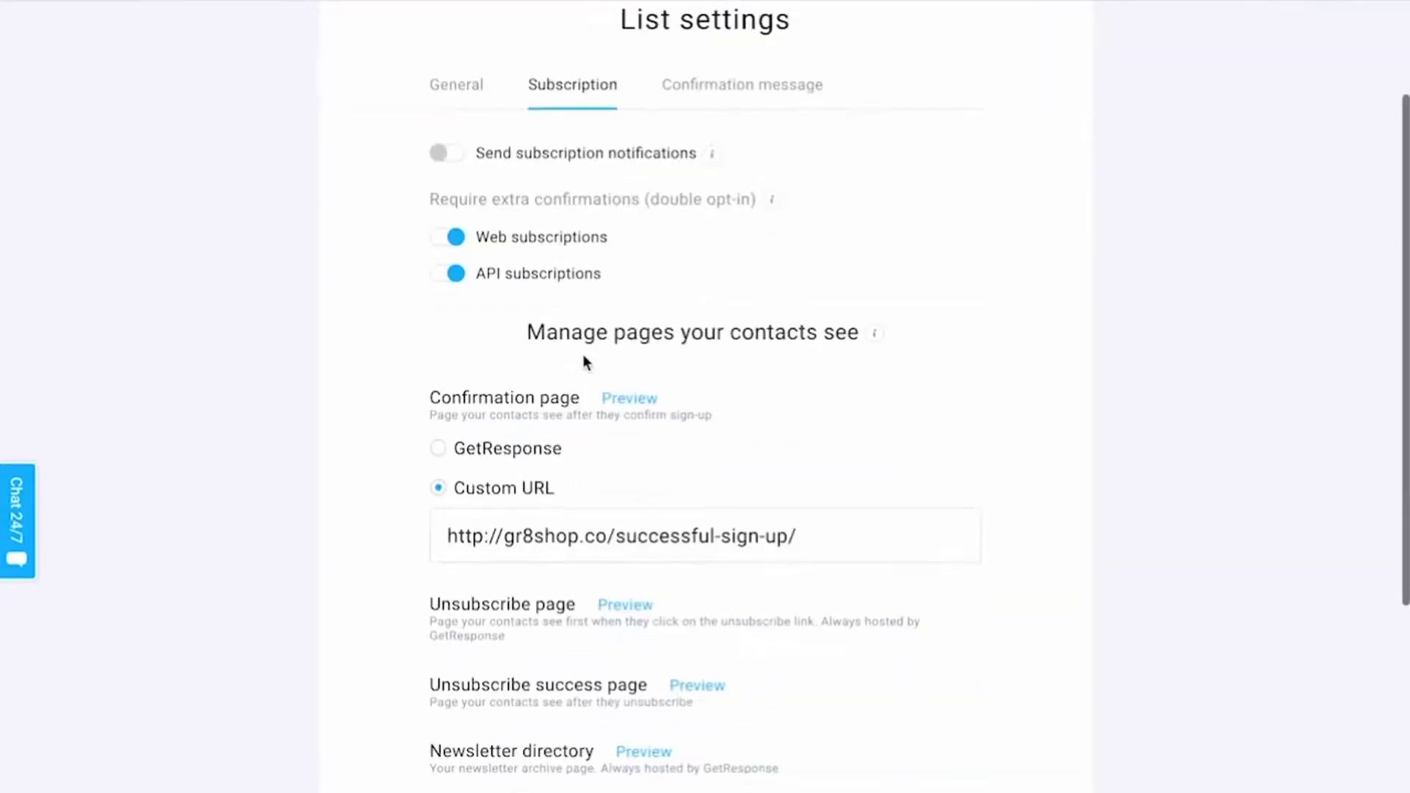
scroll(585, 357, down, 1)
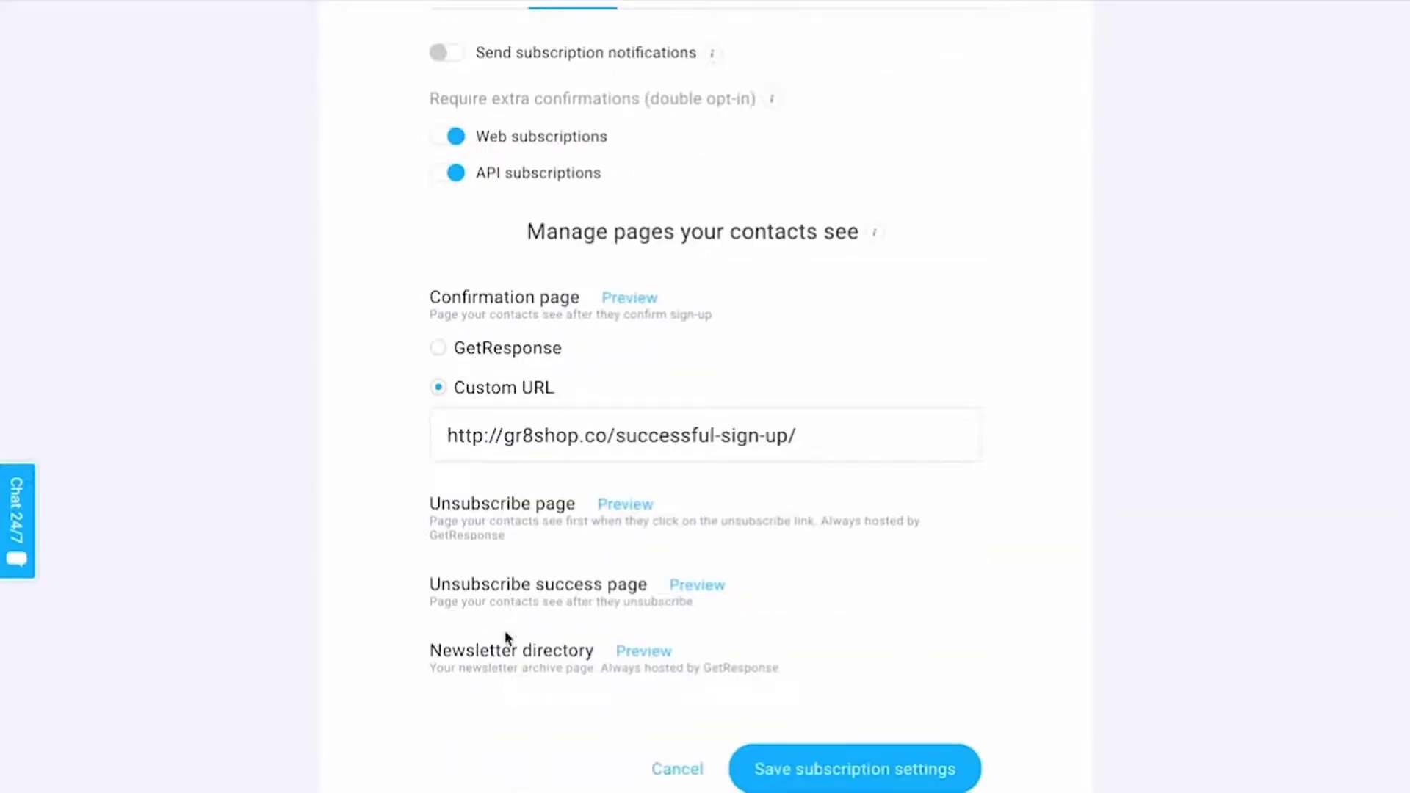
scroll(457, 607, up, 3)
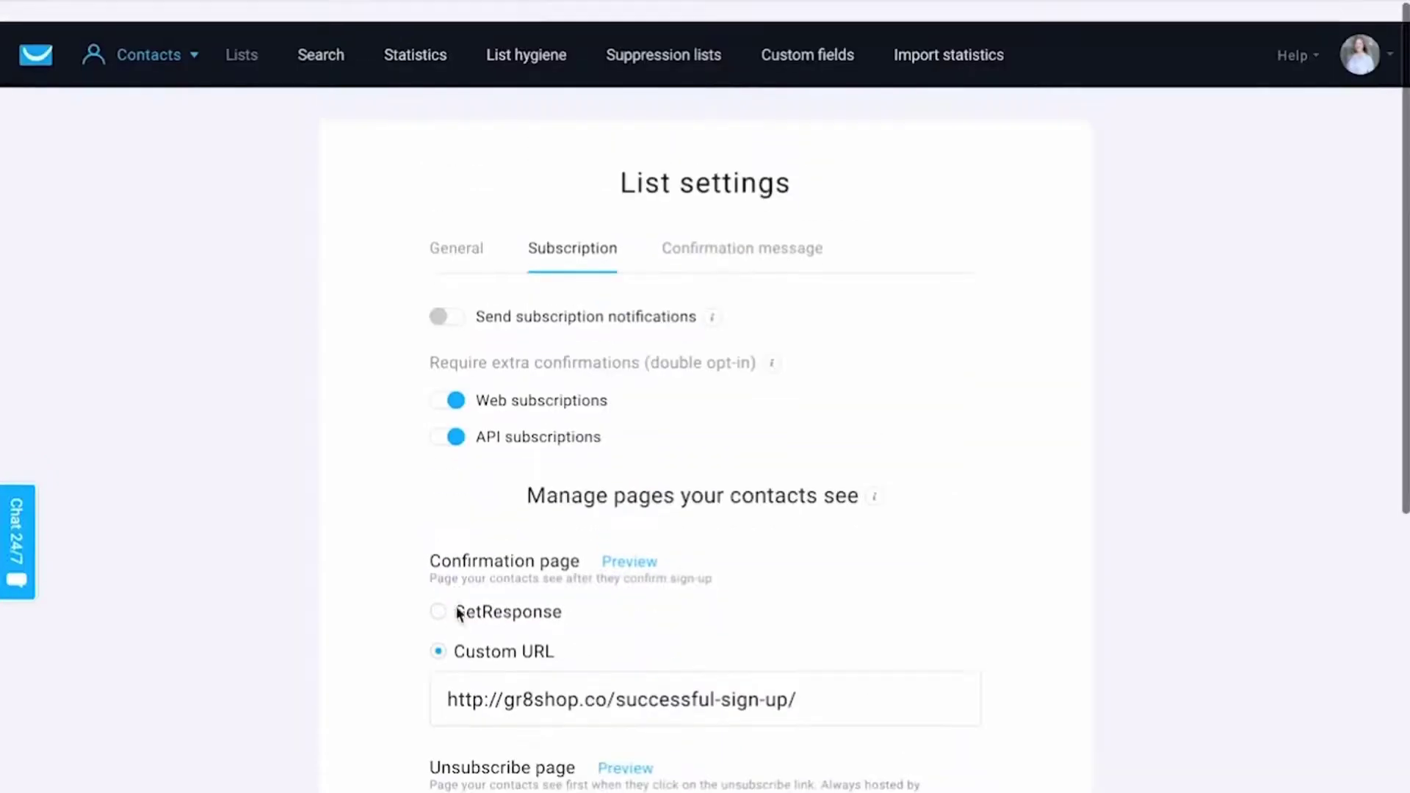
Step: Return to the list's general settings and examine the logo upload area, the logo's website address and the feed link
click(468, 230)
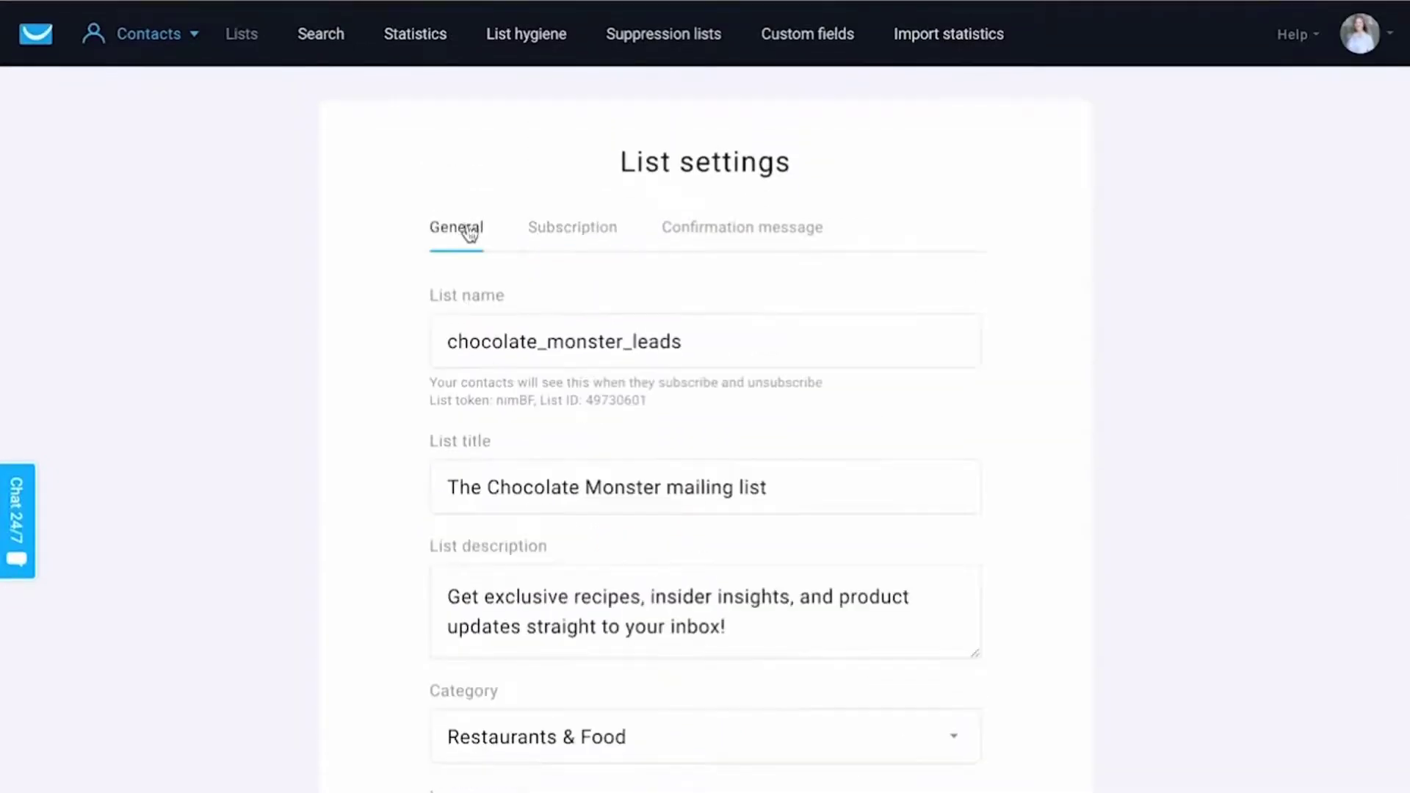
scroll(412, 445, down, 6)
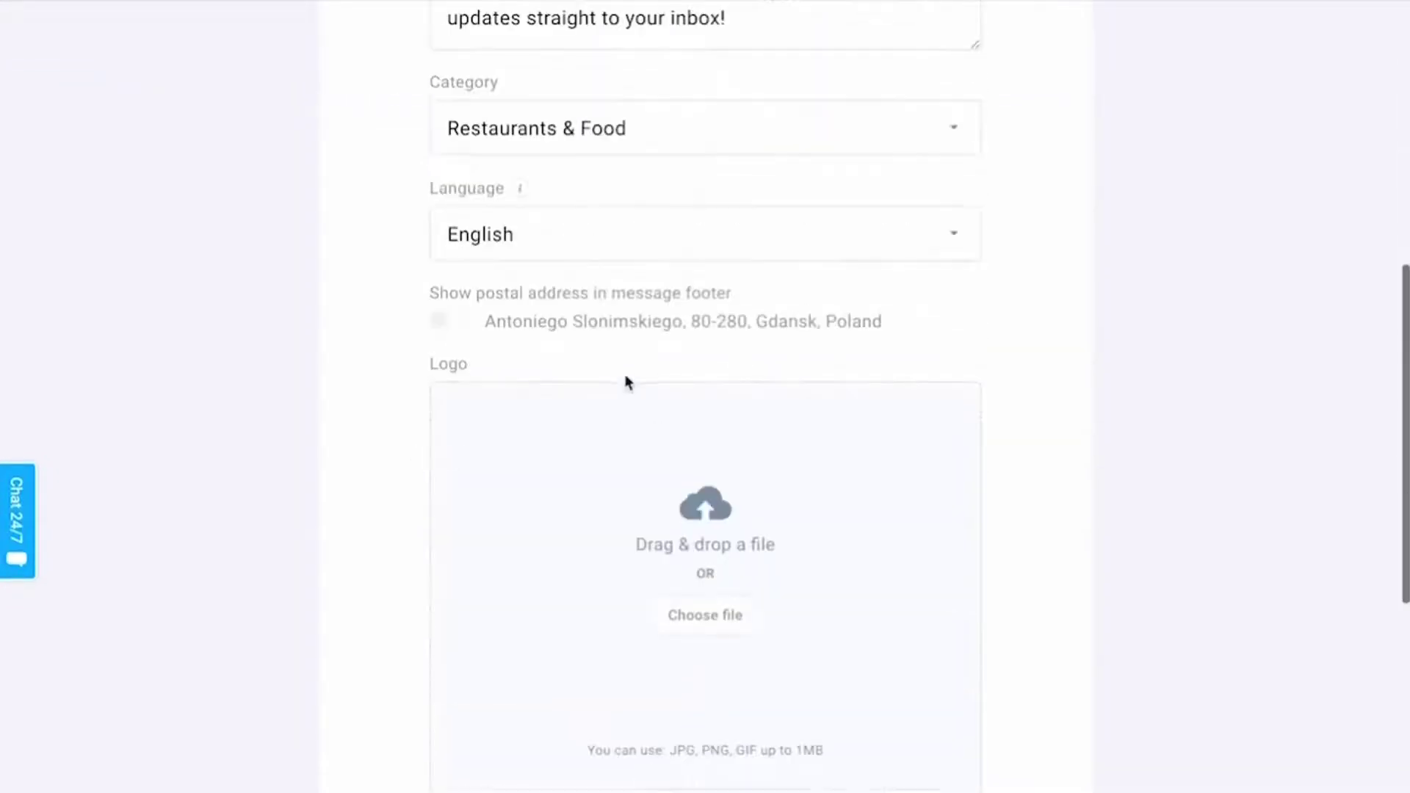
scroll(621, 381, down, 4)
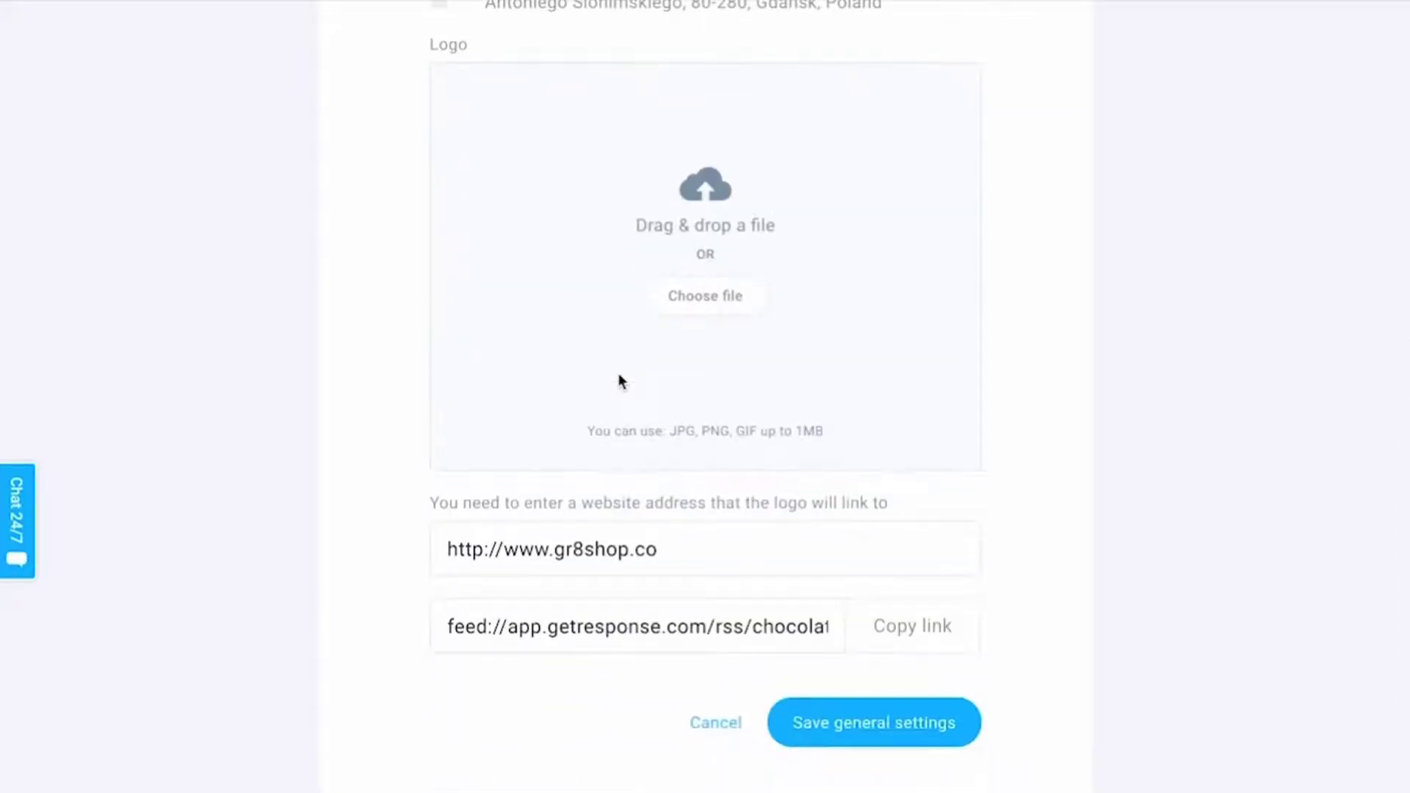
scroll(1033, 435, down, 1)
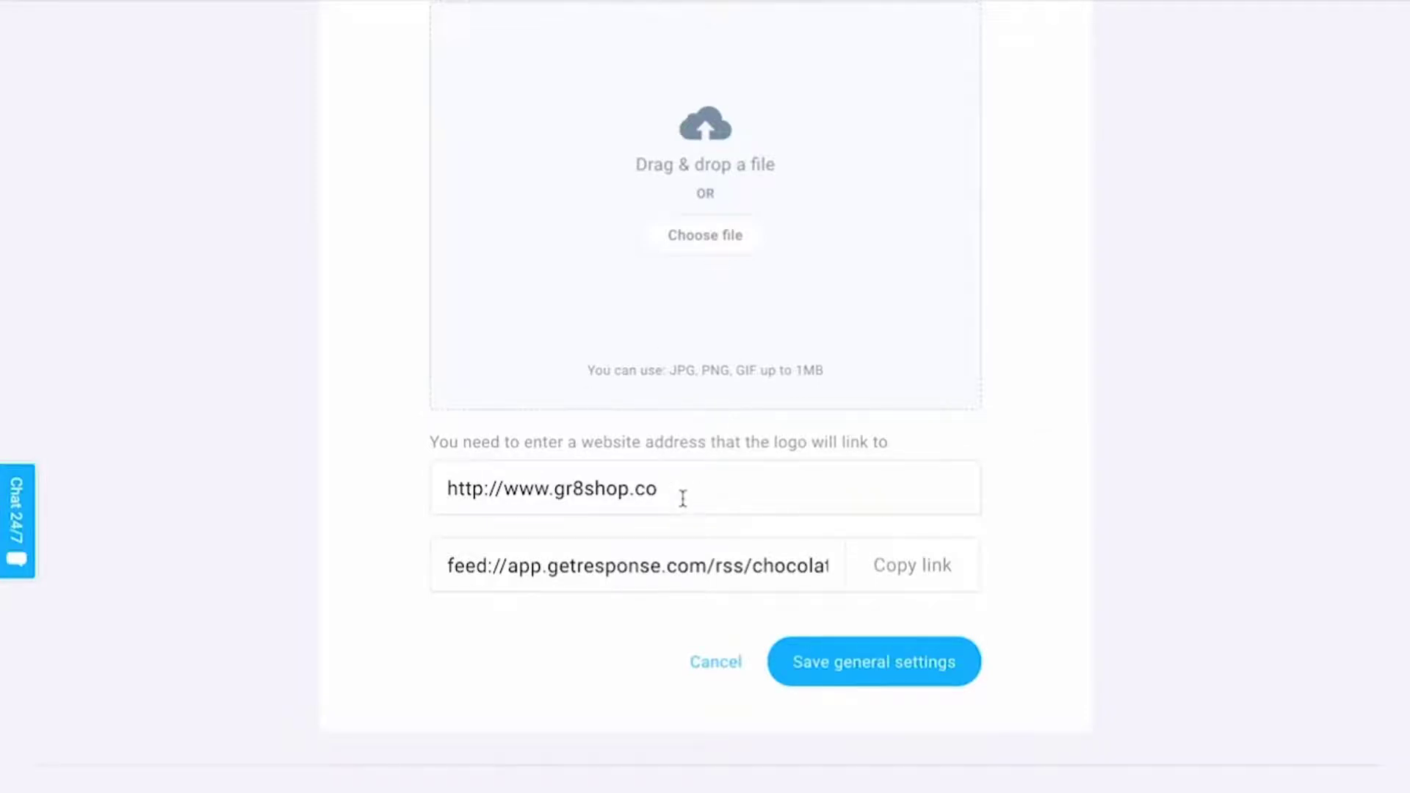
scroll(682, 498, up, 10)
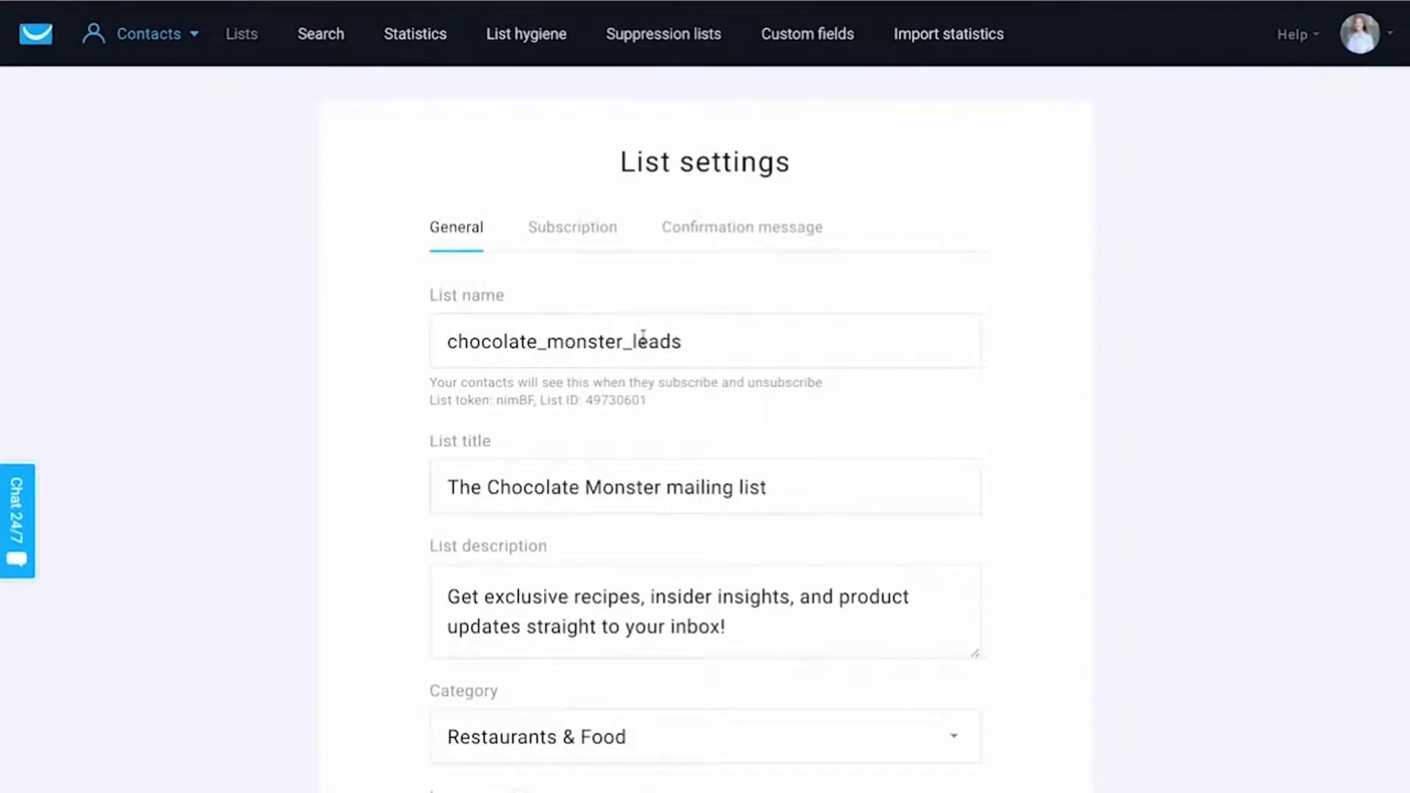
Step: Reopen the subscription settings and review the subscription notification and double opt-in options
click(581, 233)
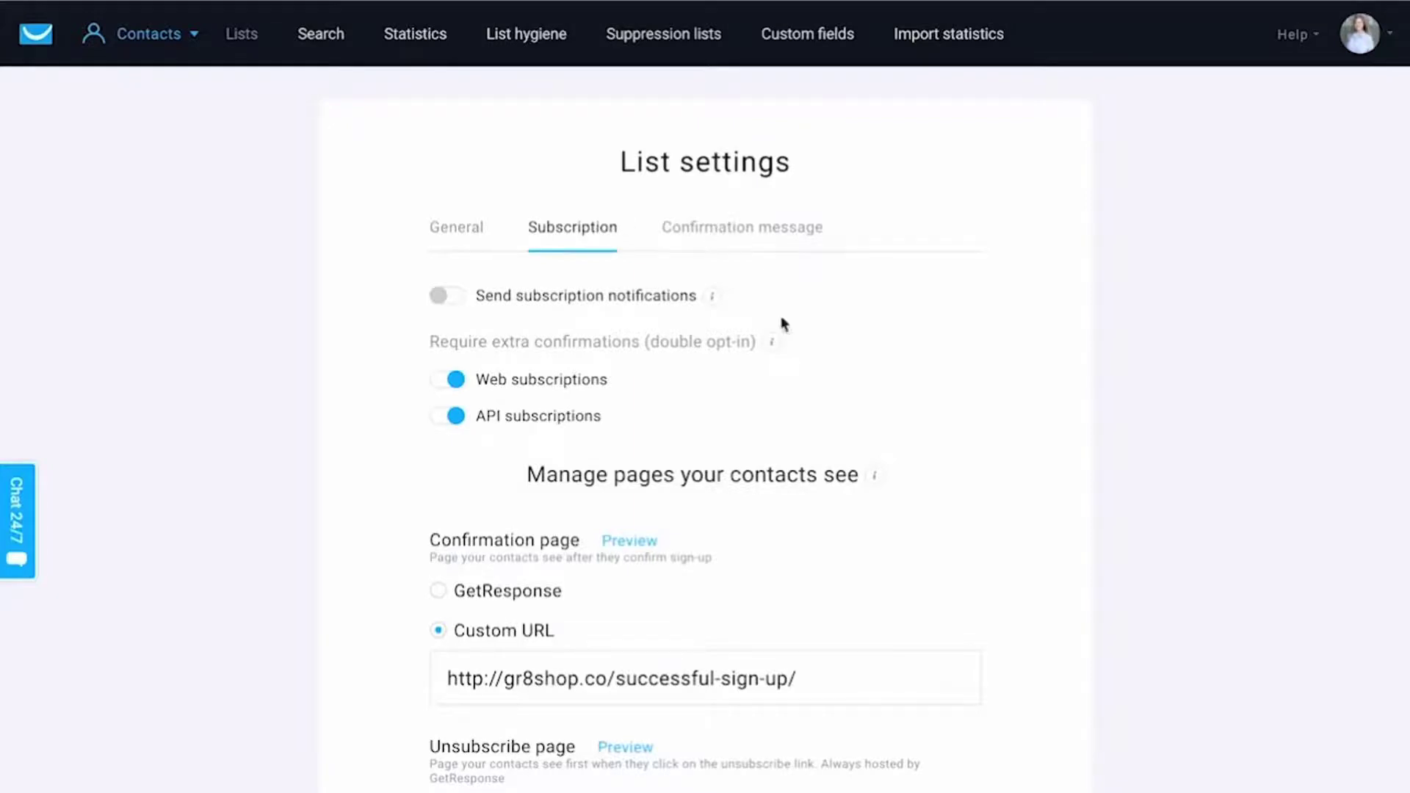
scroll(791, 421, down, 1)
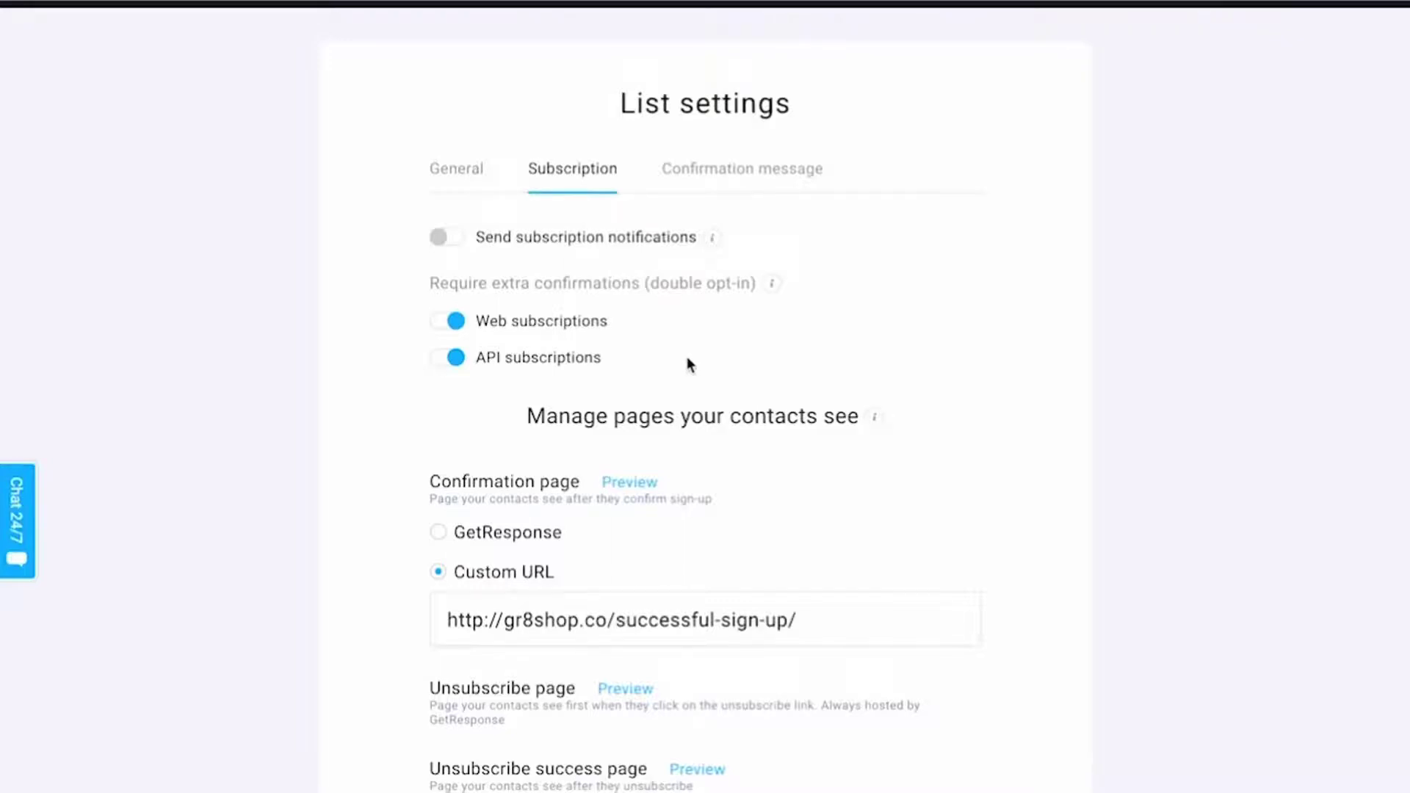
scroll(689, 364, down, 1)
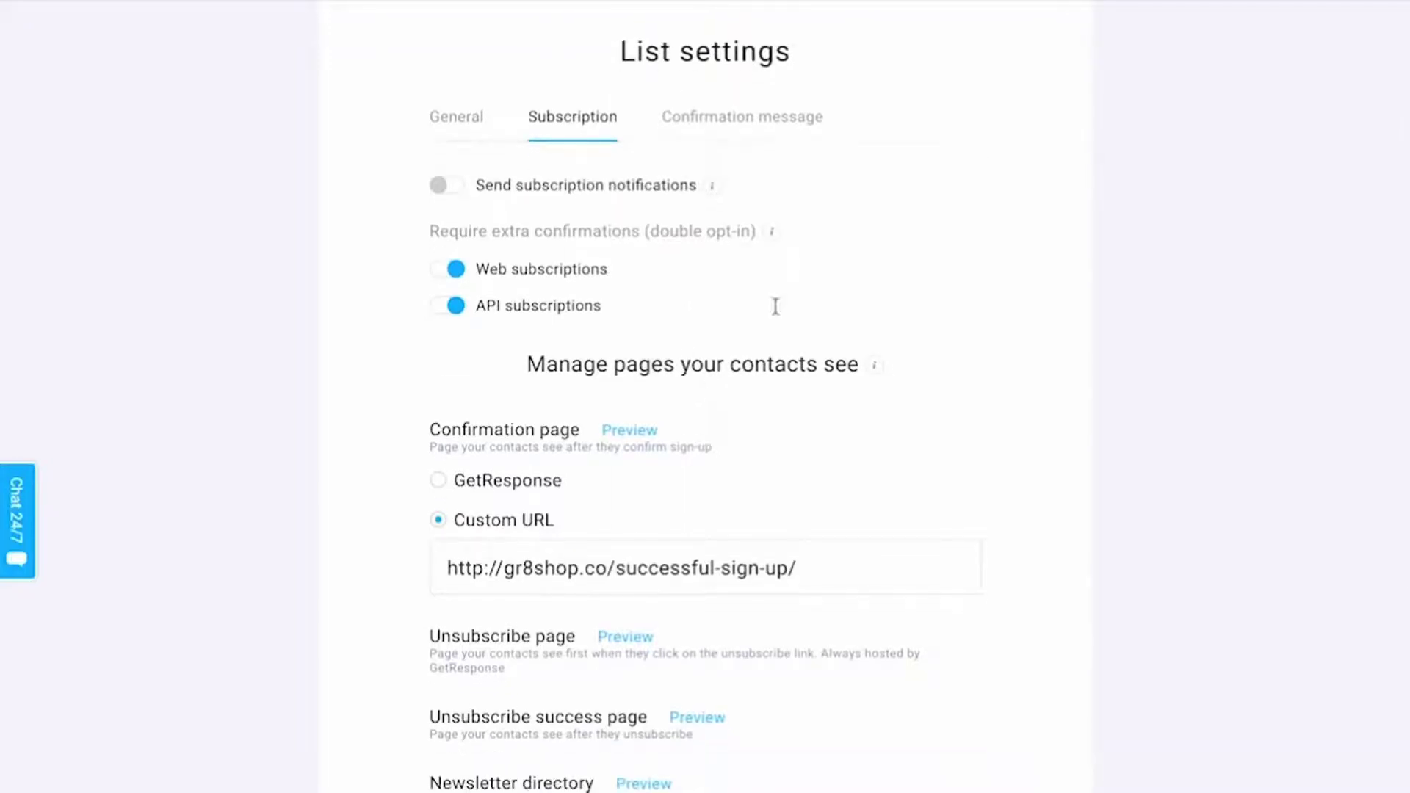
scroll(764, 359, down, 2)
scroll(867, 372, up, 1)
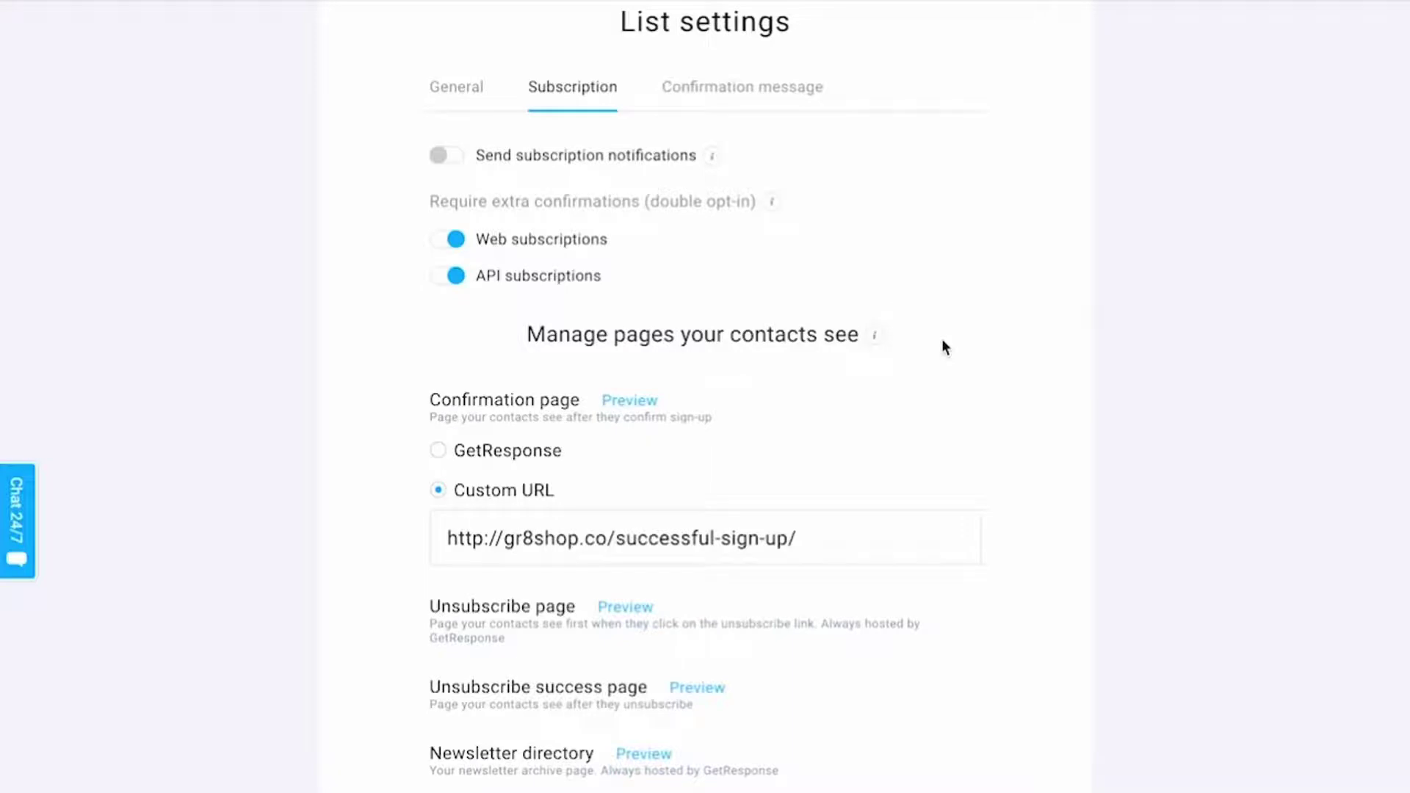
Step: Turn double opt-in for web subscriptions off and back on
scroll(943, 342, down, 1)
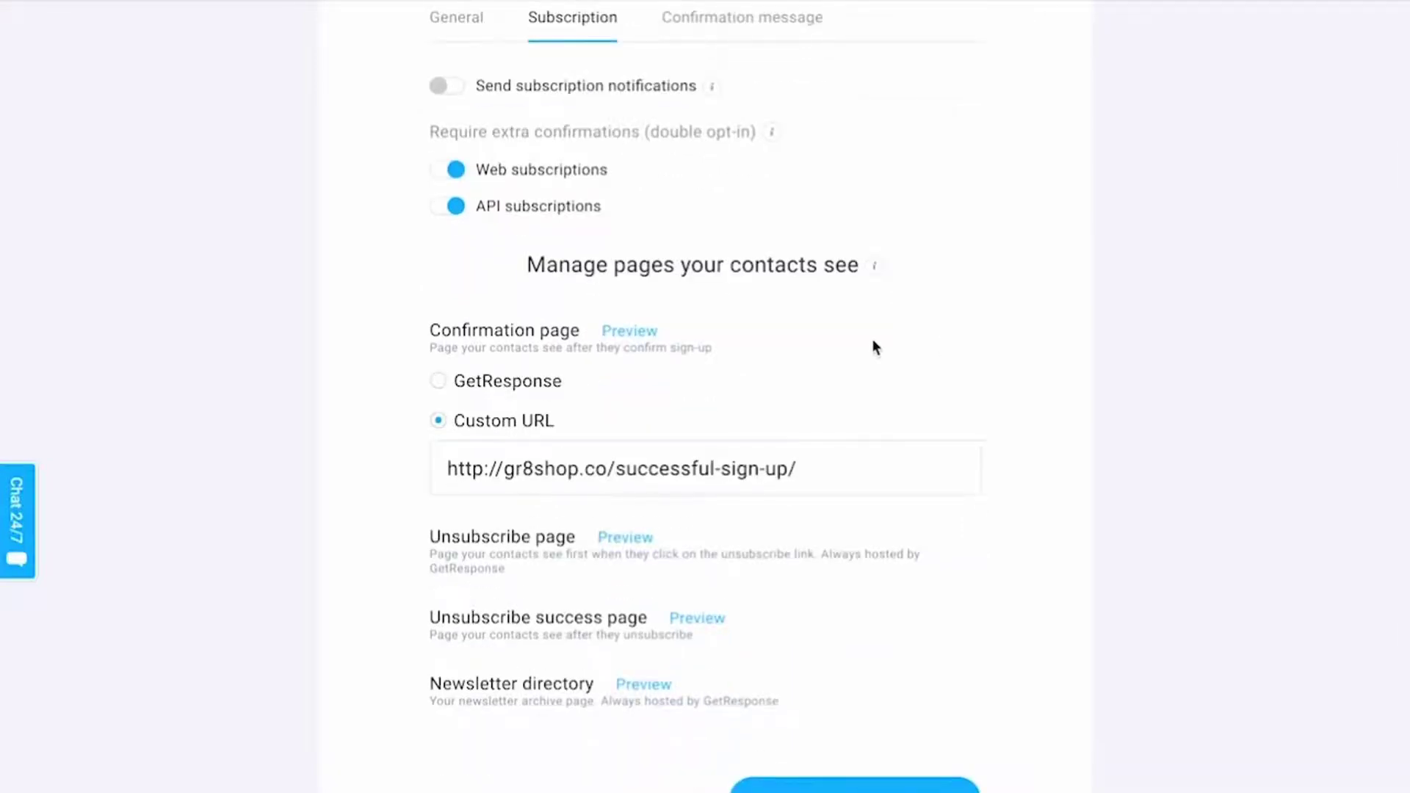
click(453, 170)
click(453, 172)
Step: Examine the confirmation, unsubscribe, unsubscribe success and newsletter directory page options
scroll(916, 308, down, 2)
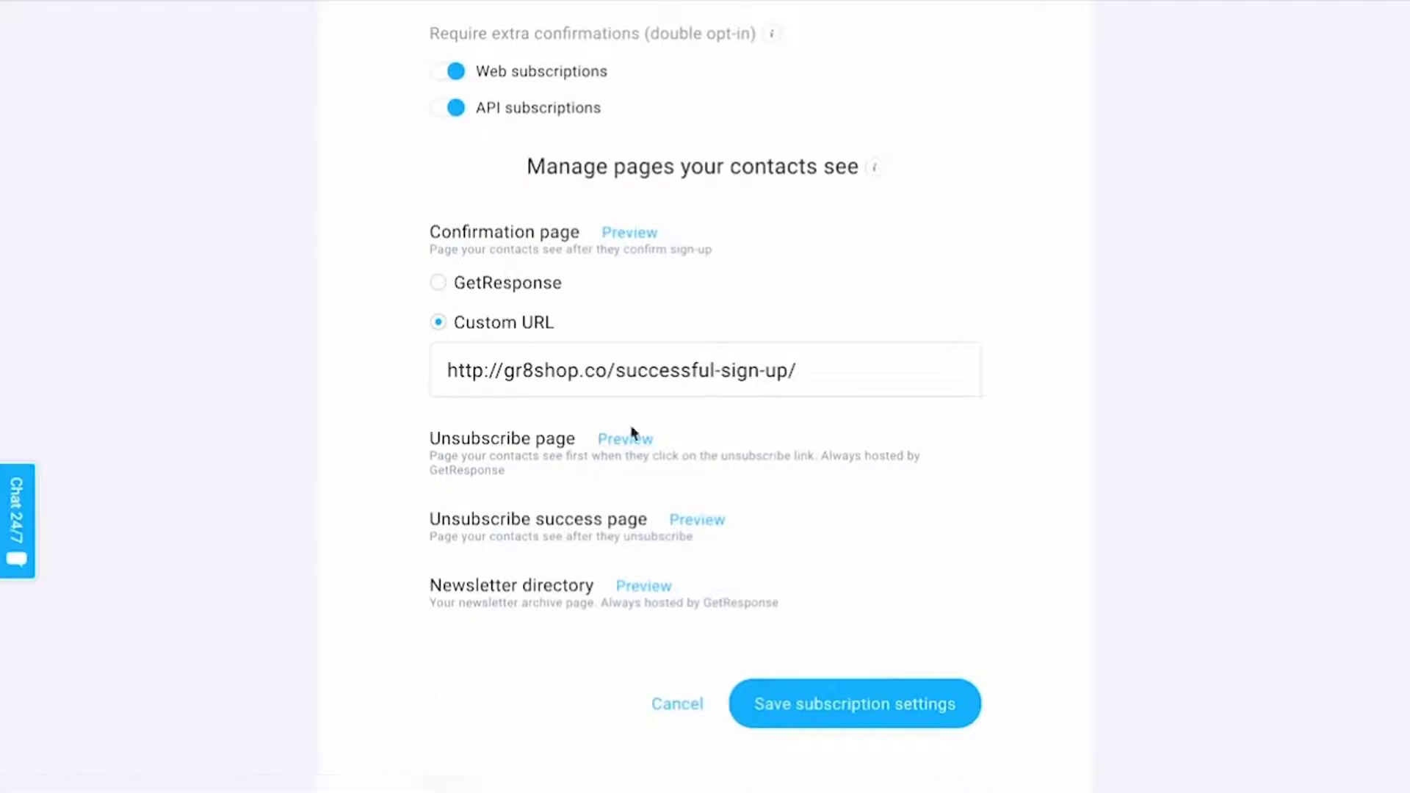
scroll(971, 444, down, 2)
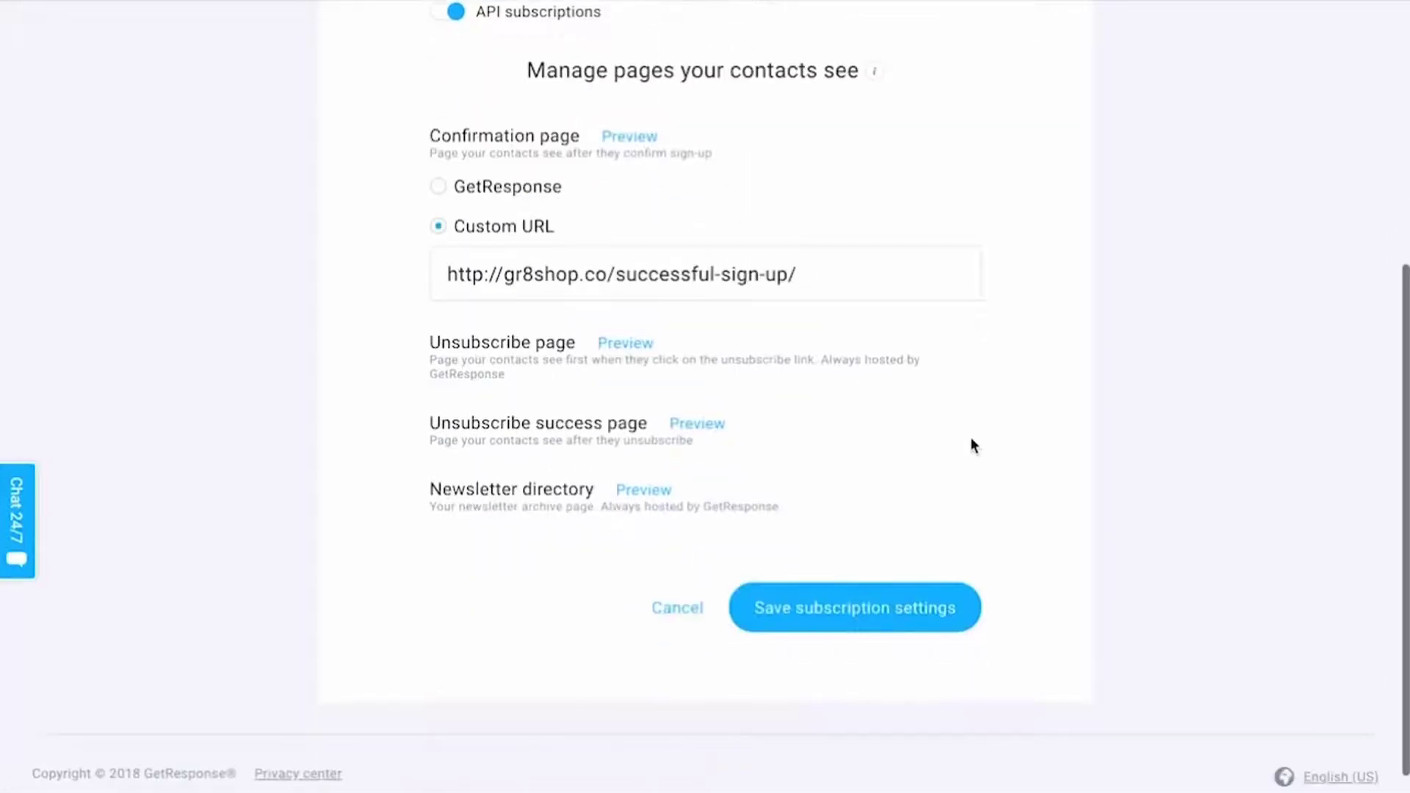
scroll(971, 444, up, 1)
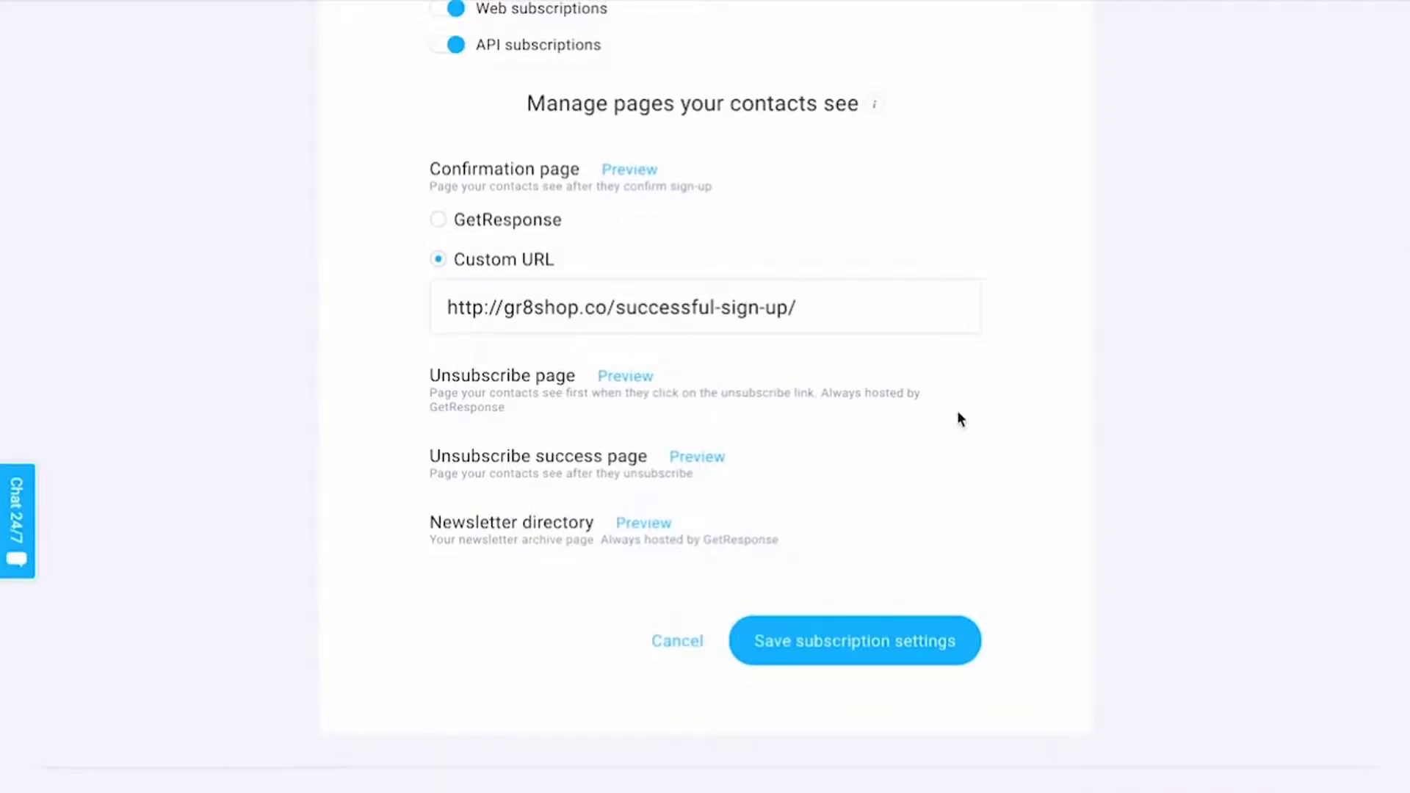
scroll(958, 411, up, 5)
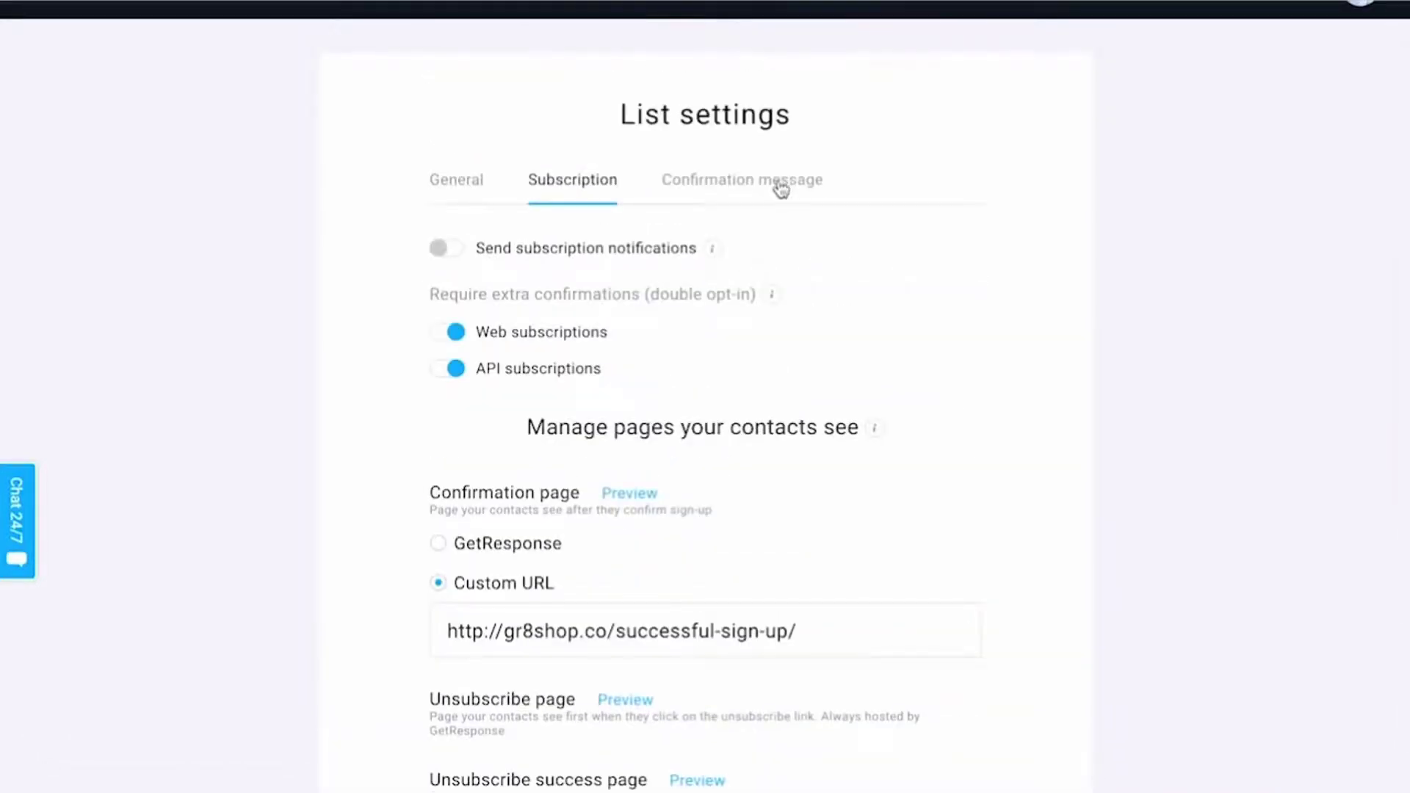
Step: Switch the confirmation page to GetResponse and back to Custom URL
scroll(889, 254, down, 5)
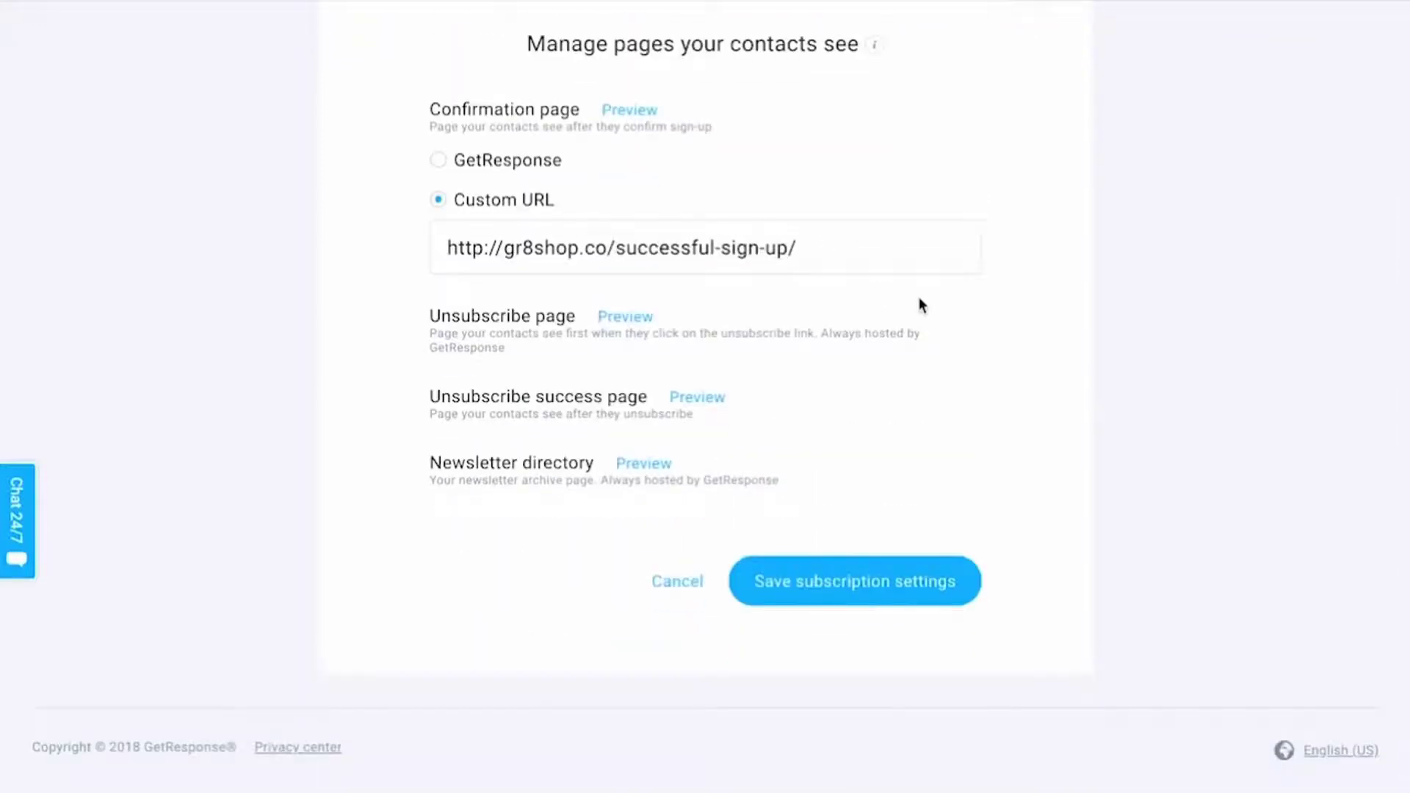
click(535, 163)
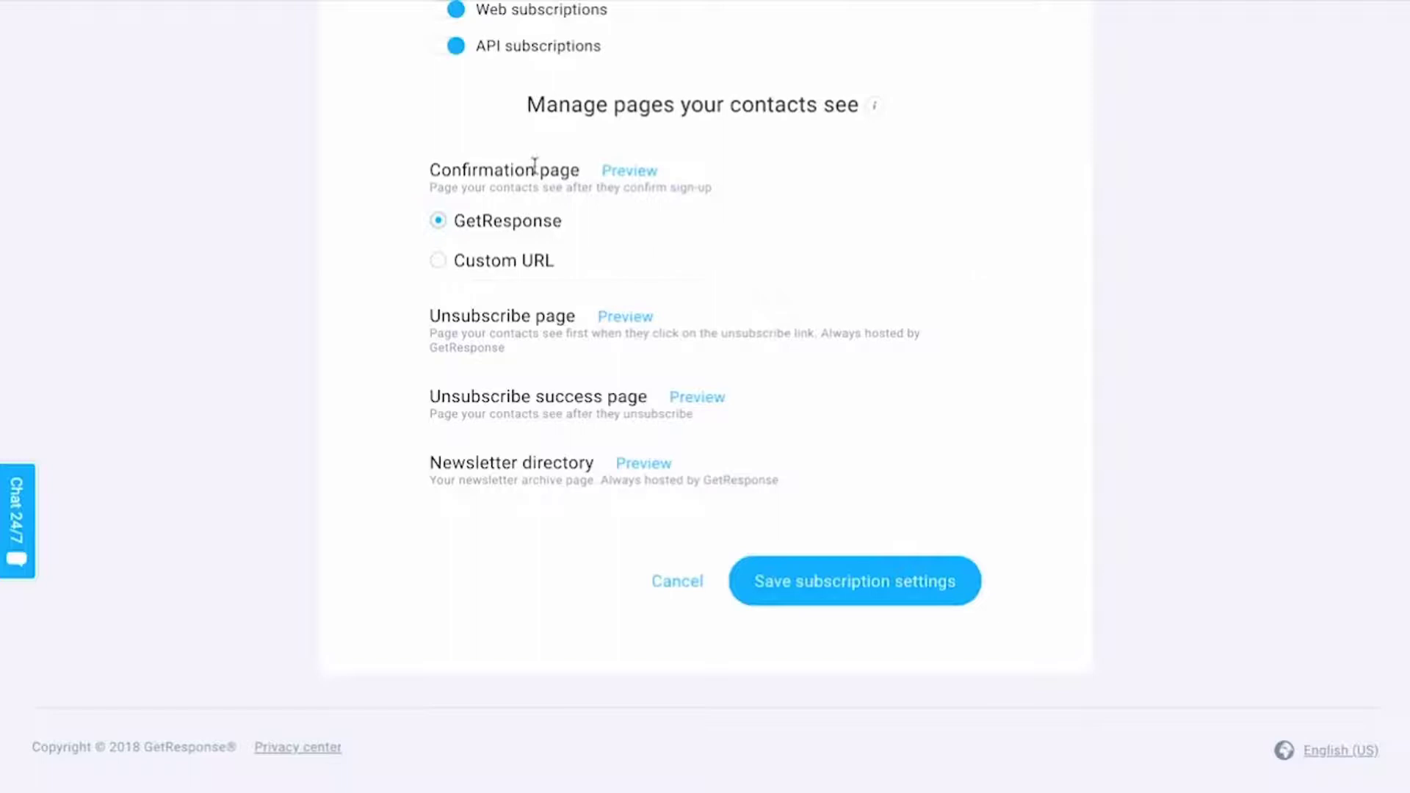
click(513, 261)
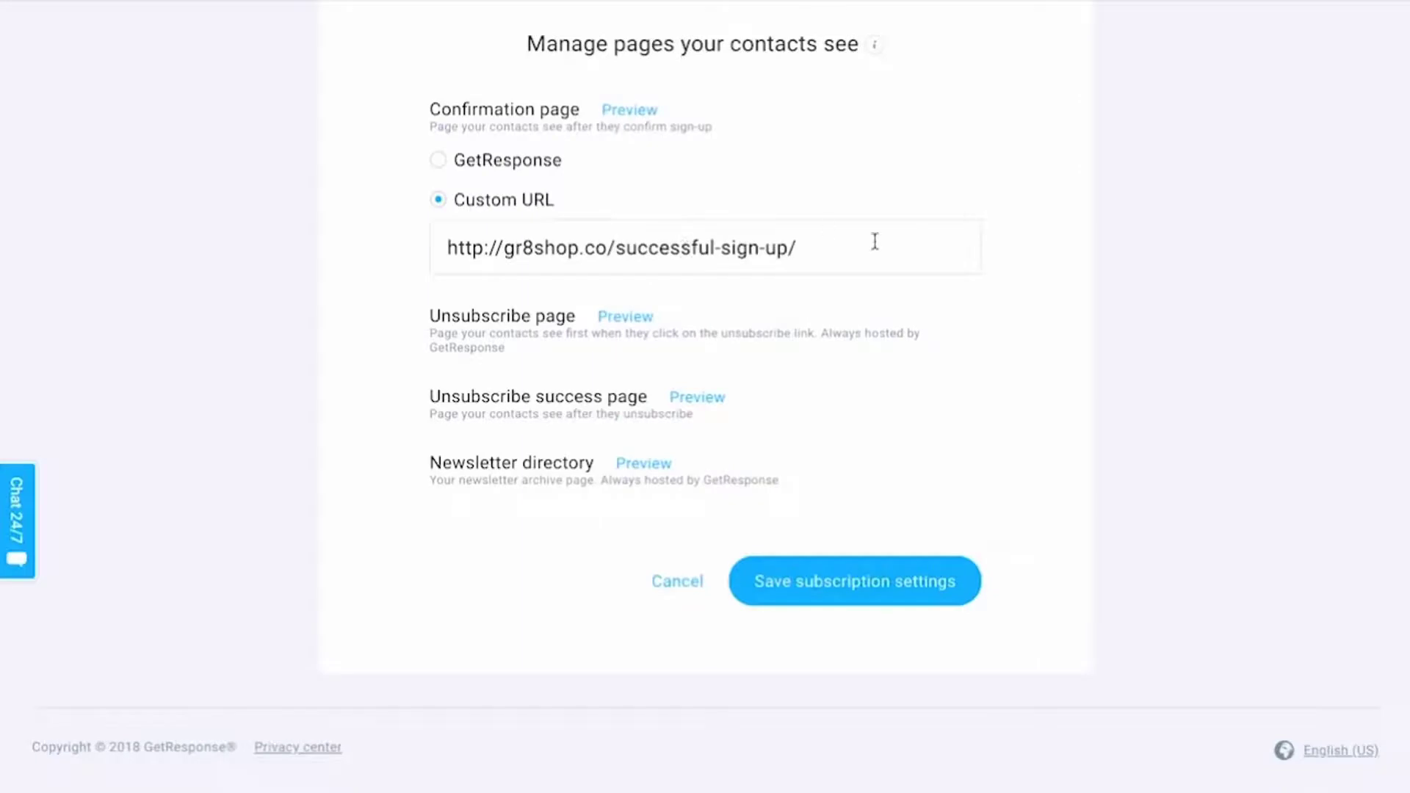
scroll(875, 239, up, 1)
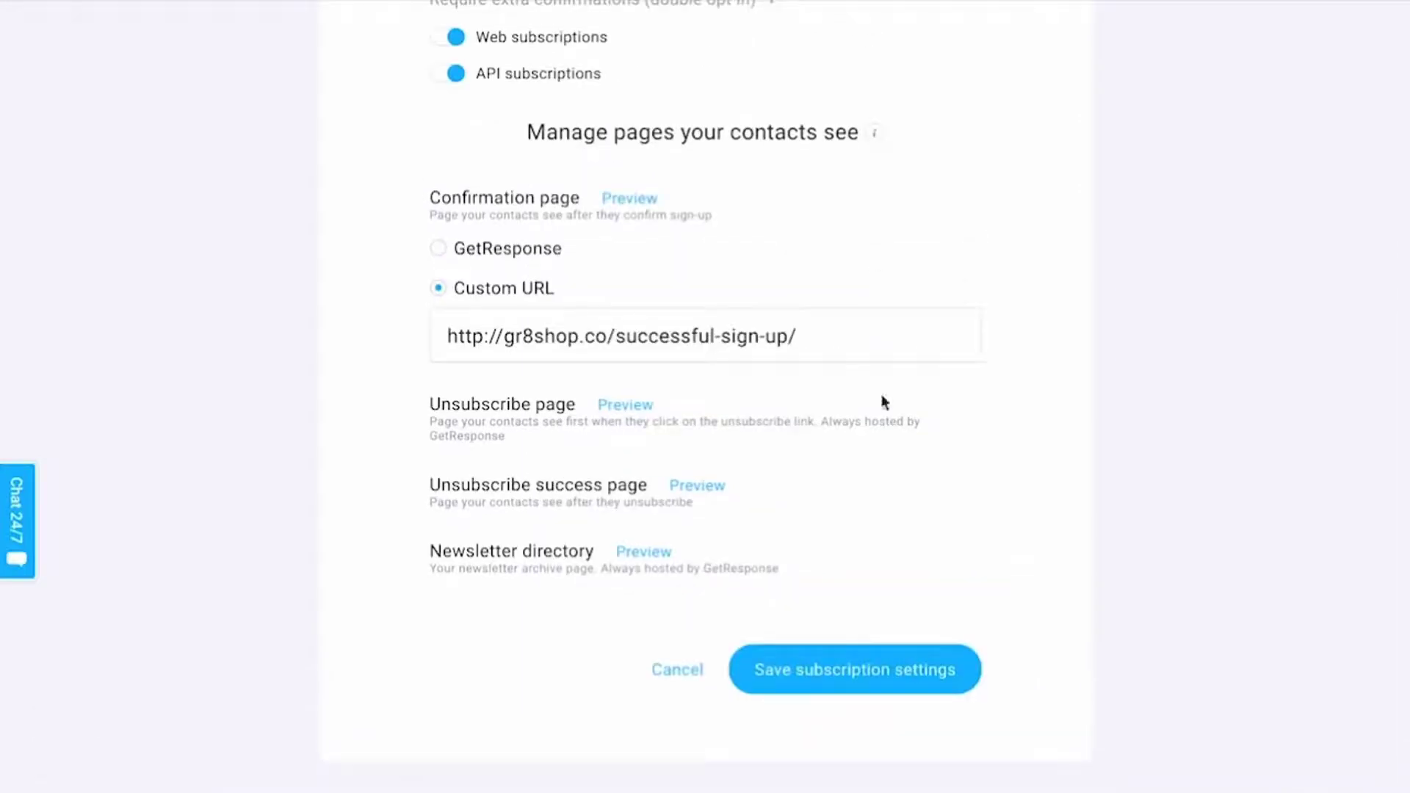
scroll(881, 402, up, 1)
scroll(880, 394, down, 1)
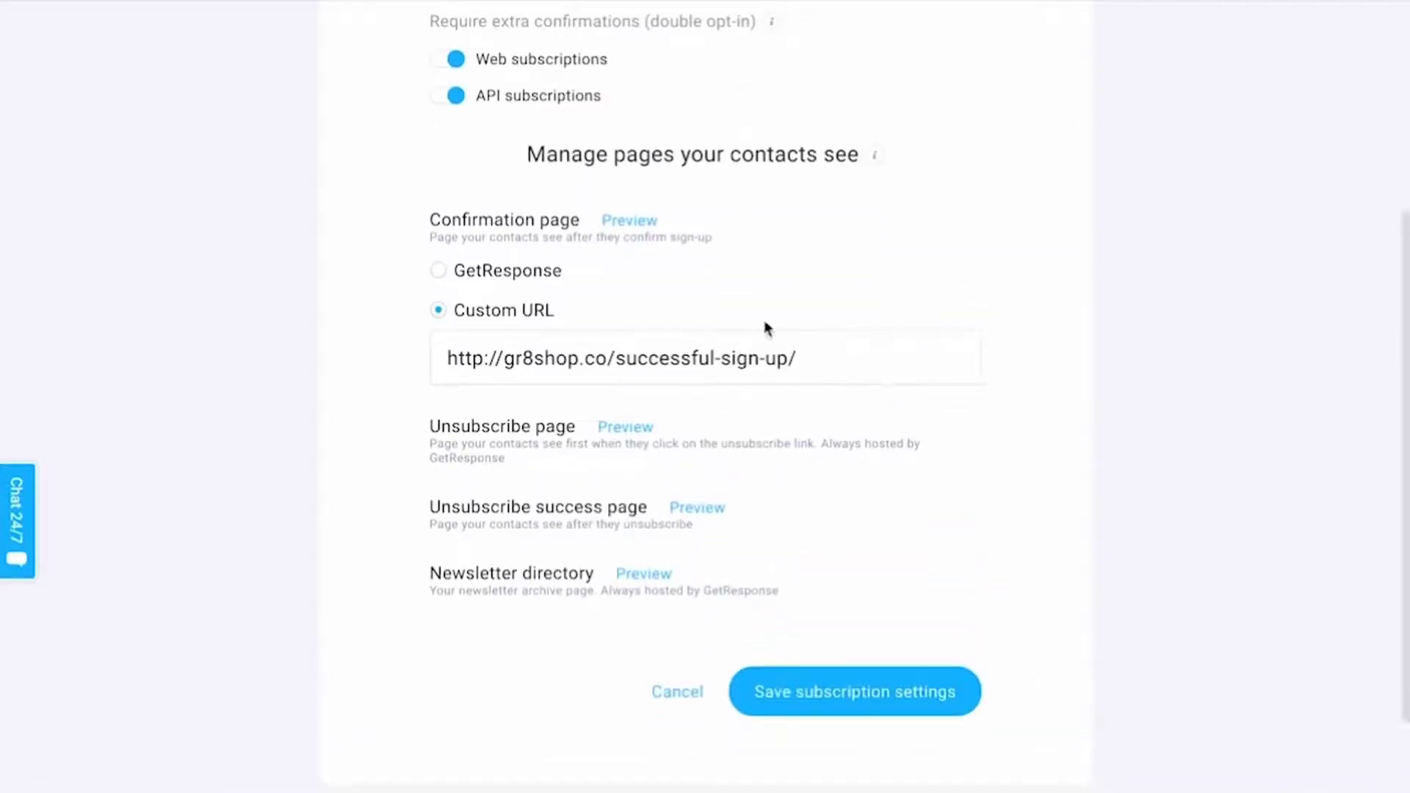
click(884, 692)
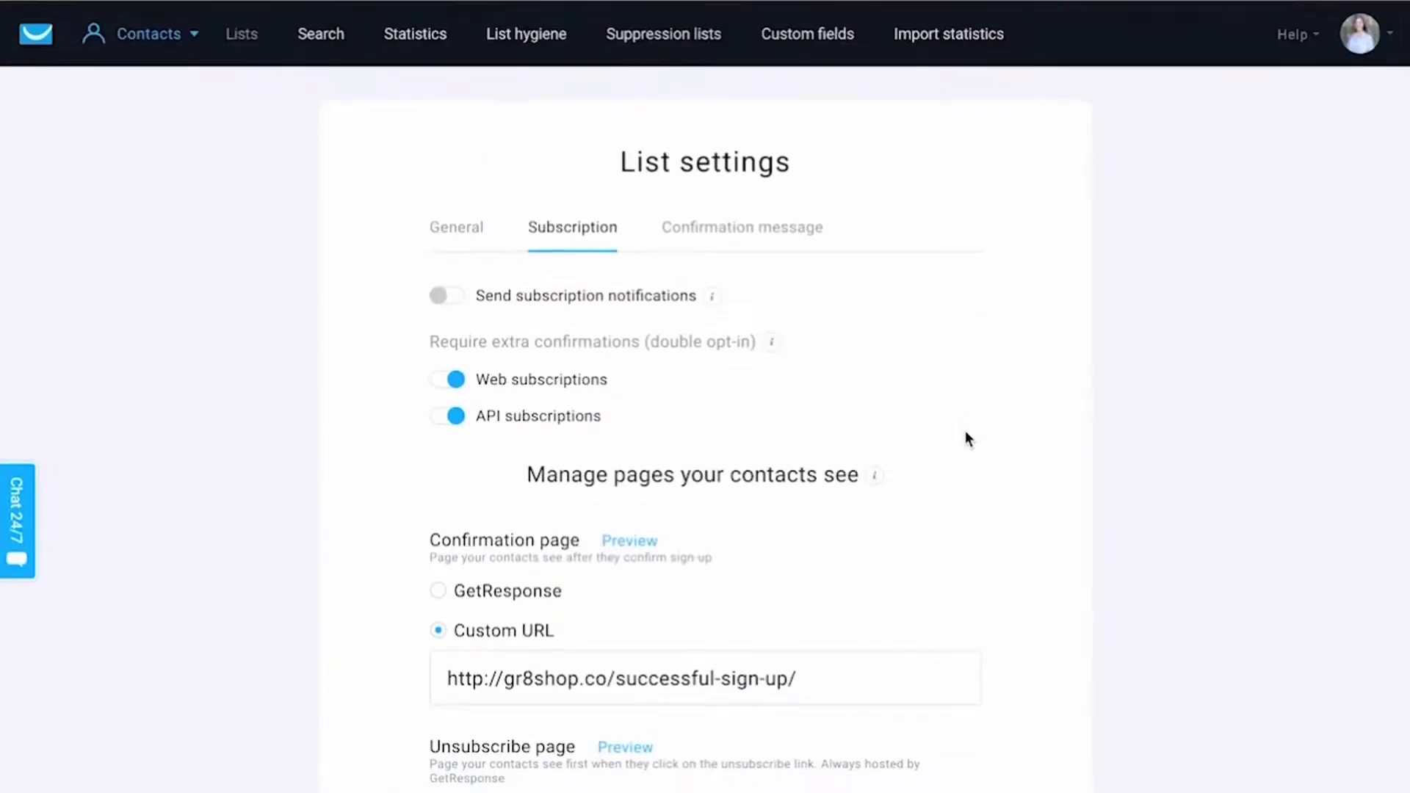
Step: Open the confirmation message settings, try the plain text format and set the message format back to HTML
click(724, 225)
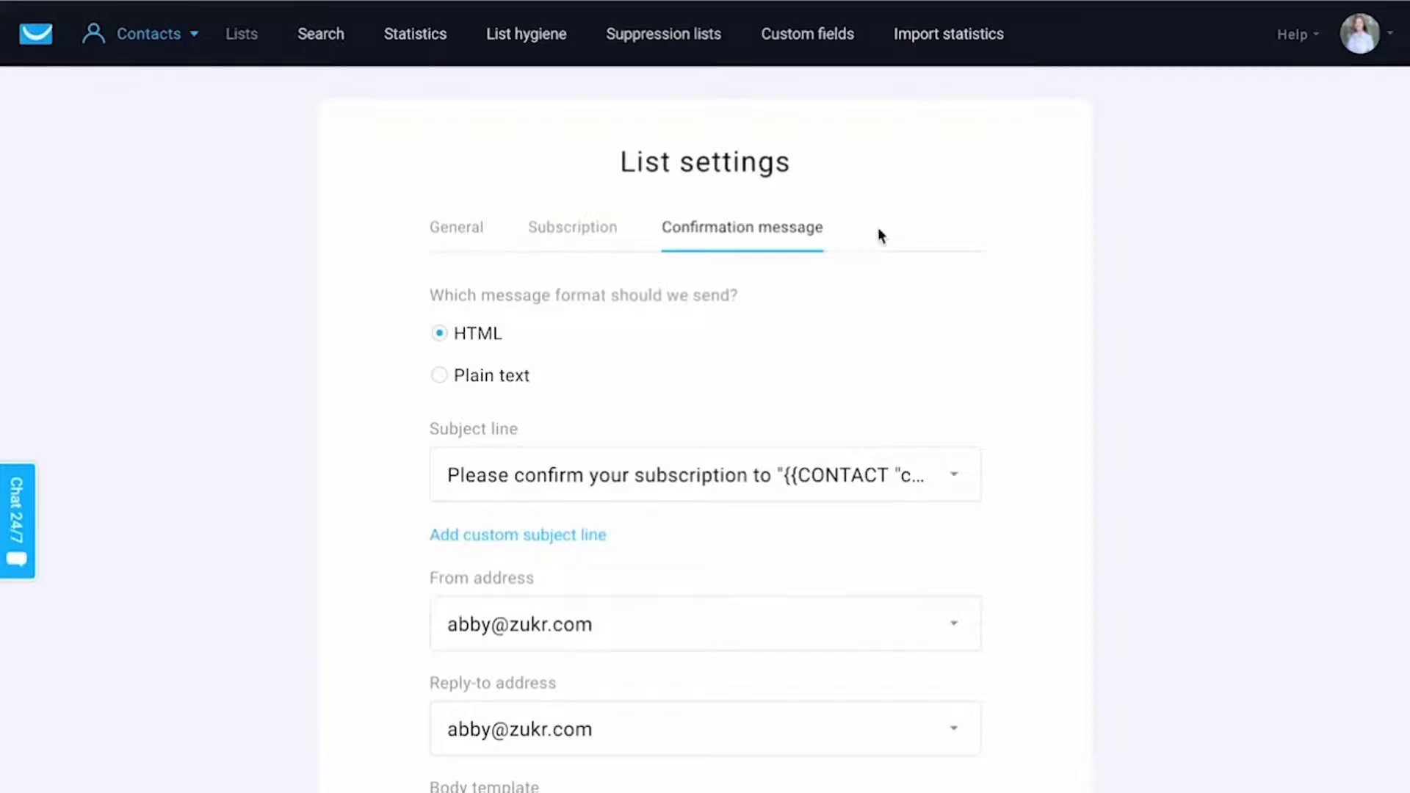
scroll(879, 230, down, 2)
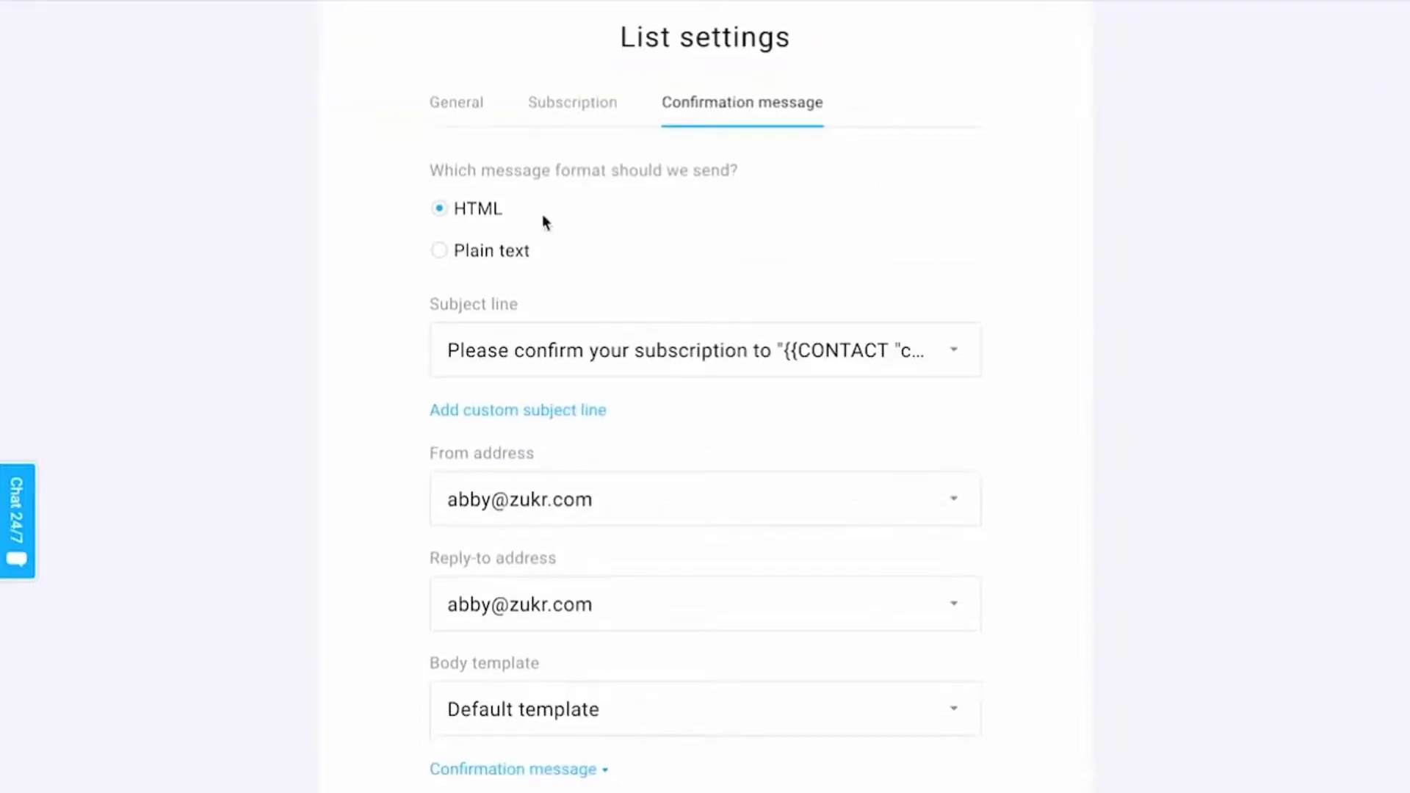
click(513, 254)
click(439, 210)
Step: Browse the predefined subject lines available for the confirmation message and close the list without choosing another one
scroll(1179, 180, down, 2)
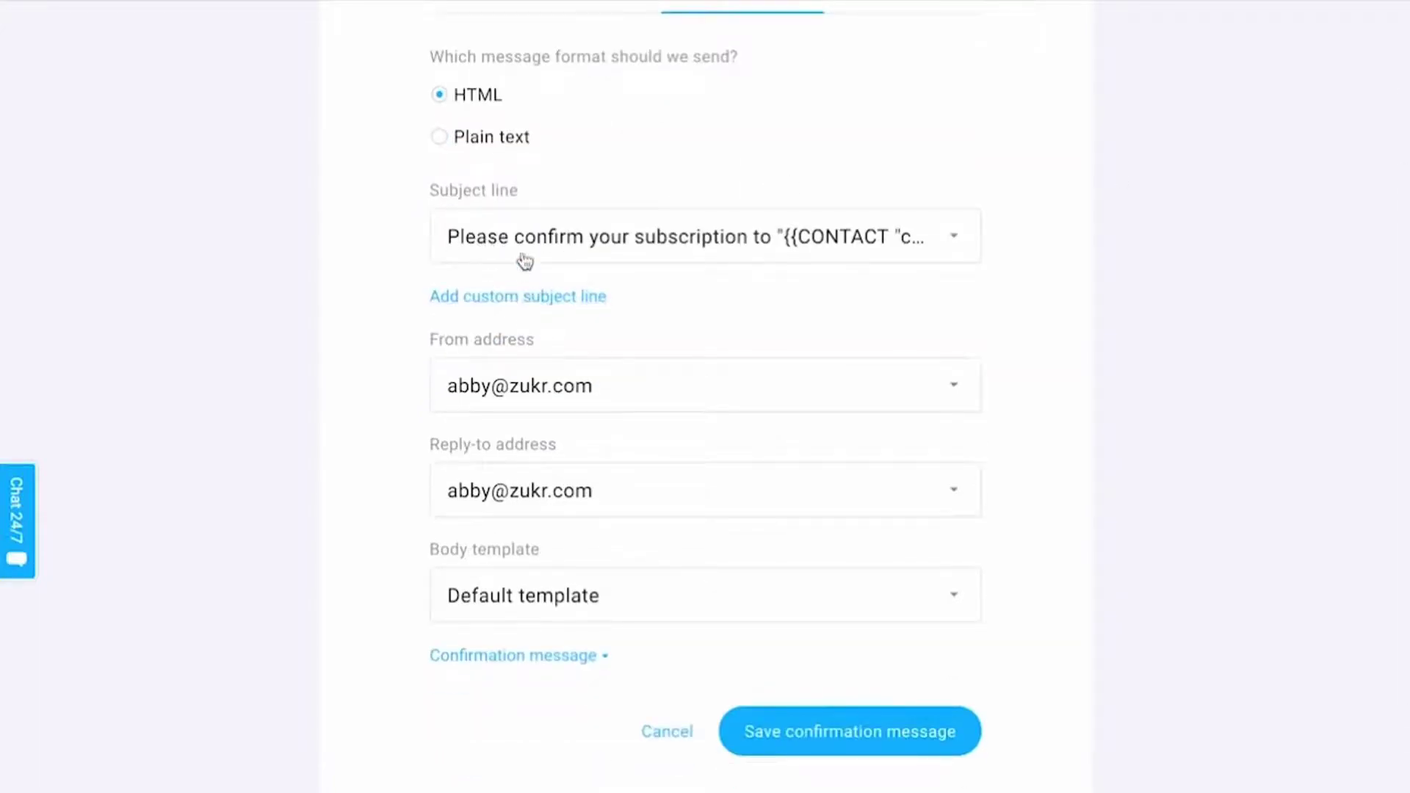
click(599, 241)
scroll(583, 475, down, 5)
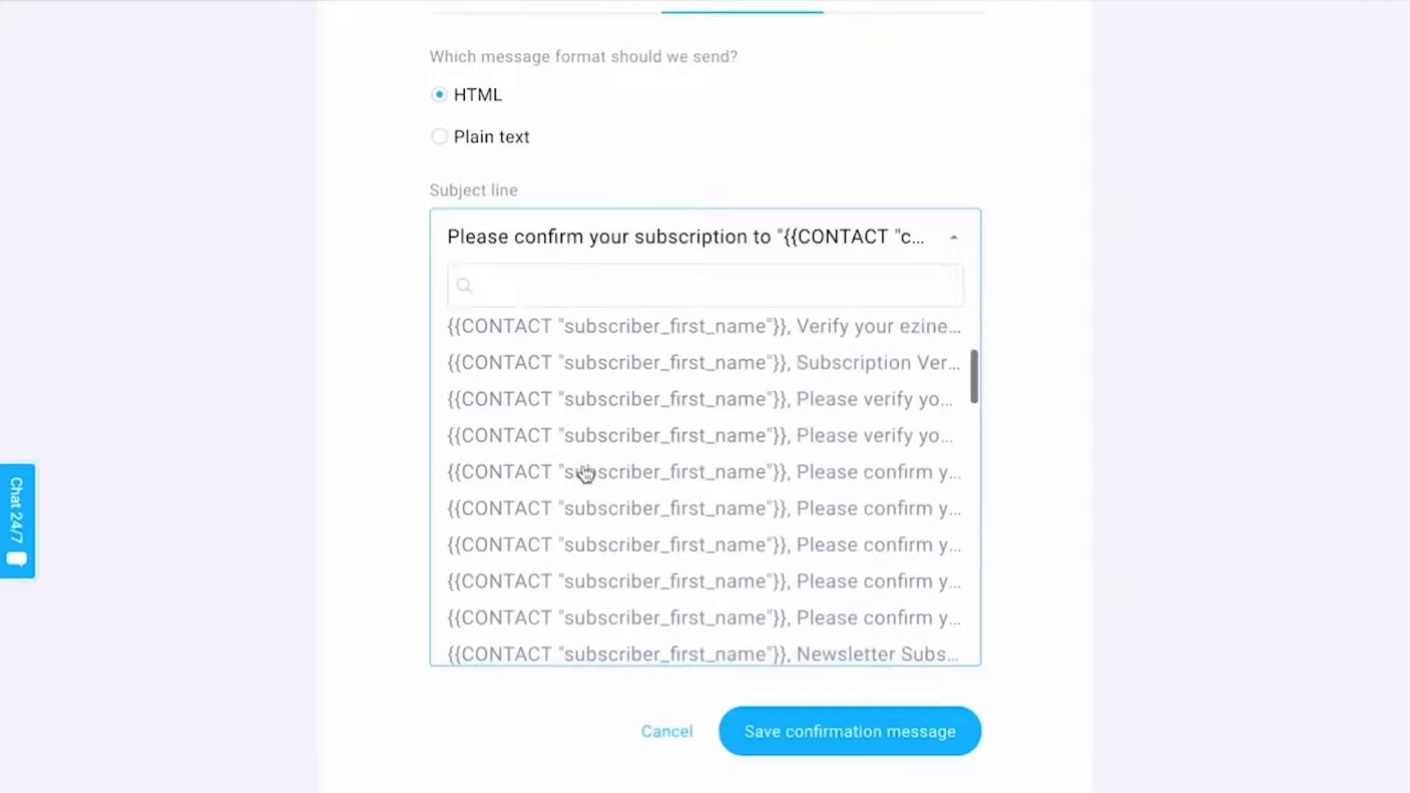
scroll(585, 474, down, 3)
scroll(585, 478, up, 6)
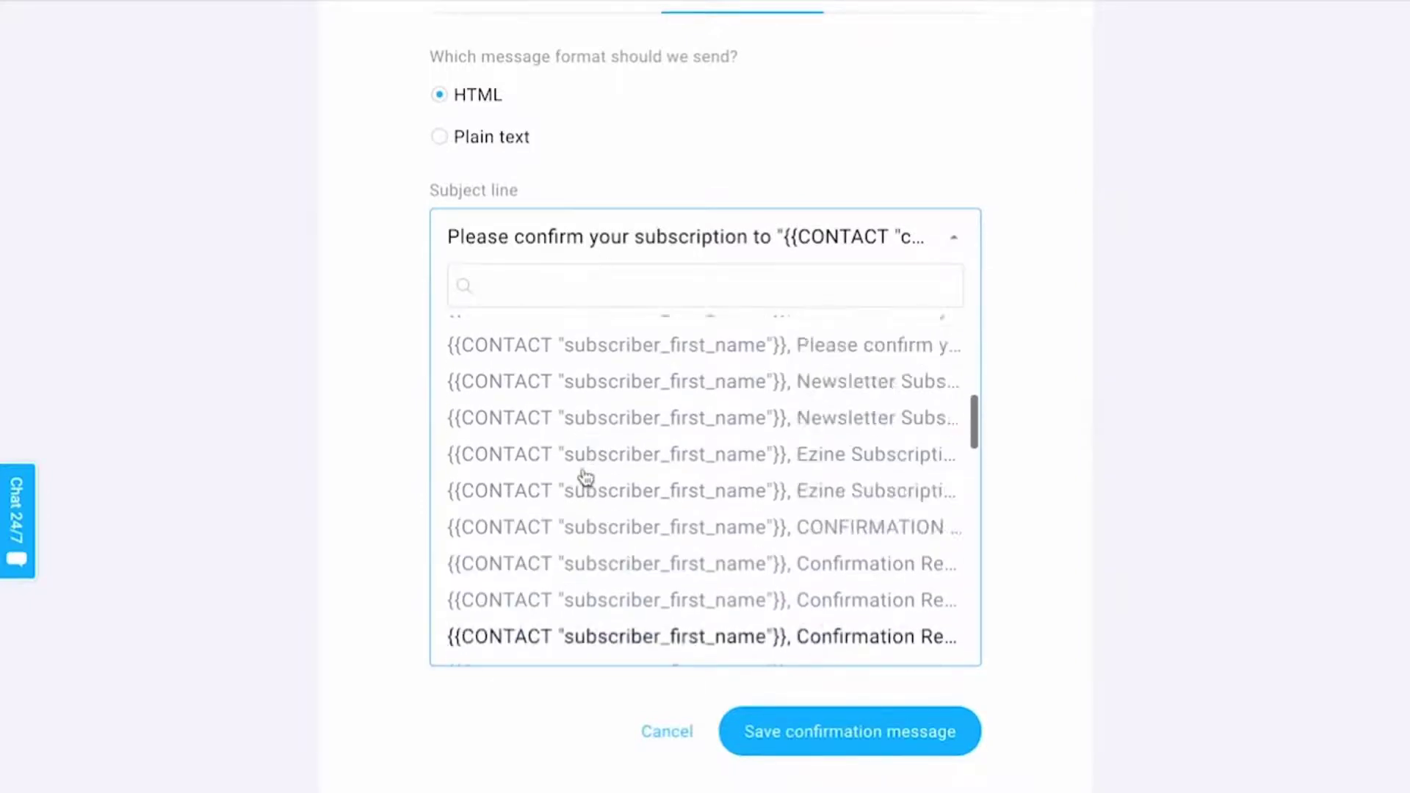
scroll(834, 373, up, 4)
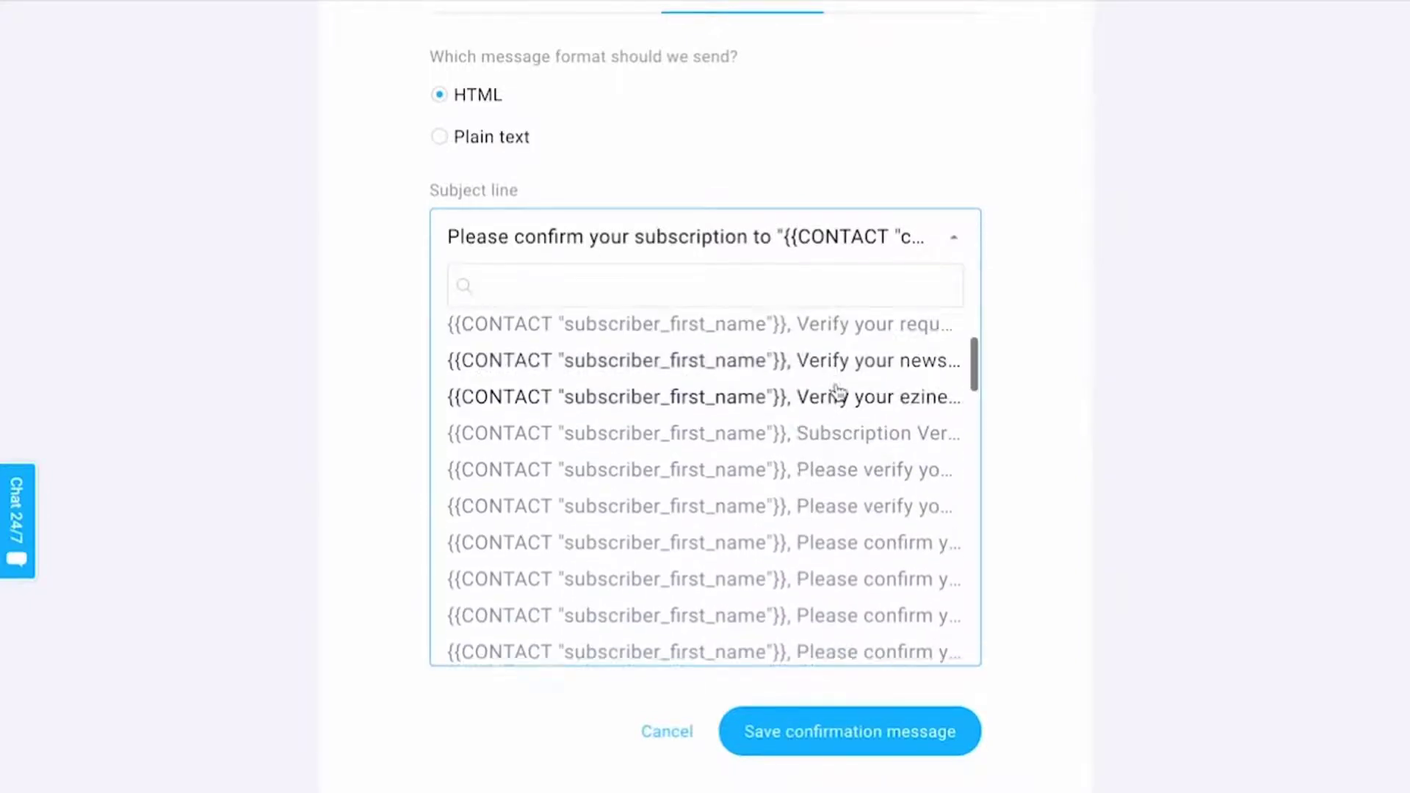
click(1062, 318)
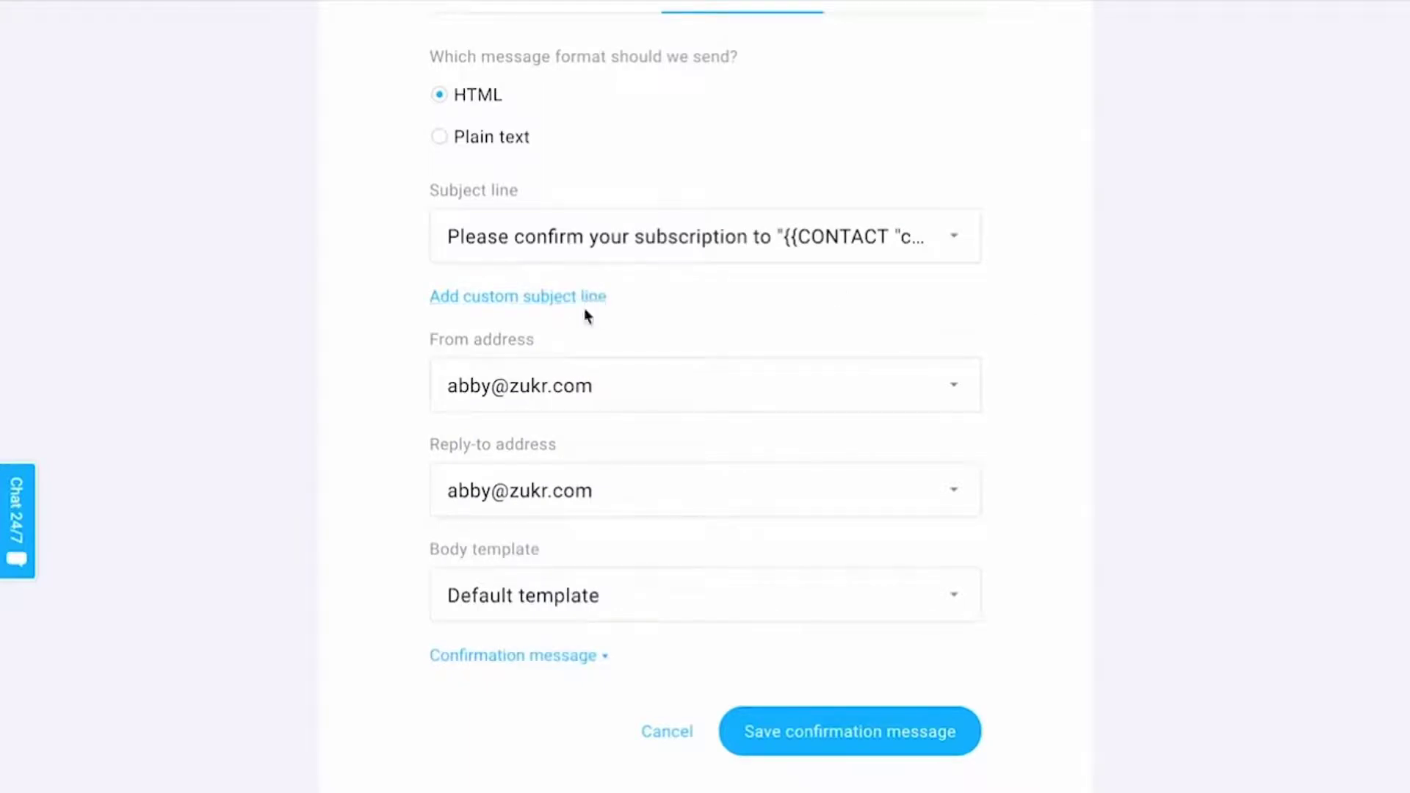
click(608, 253)
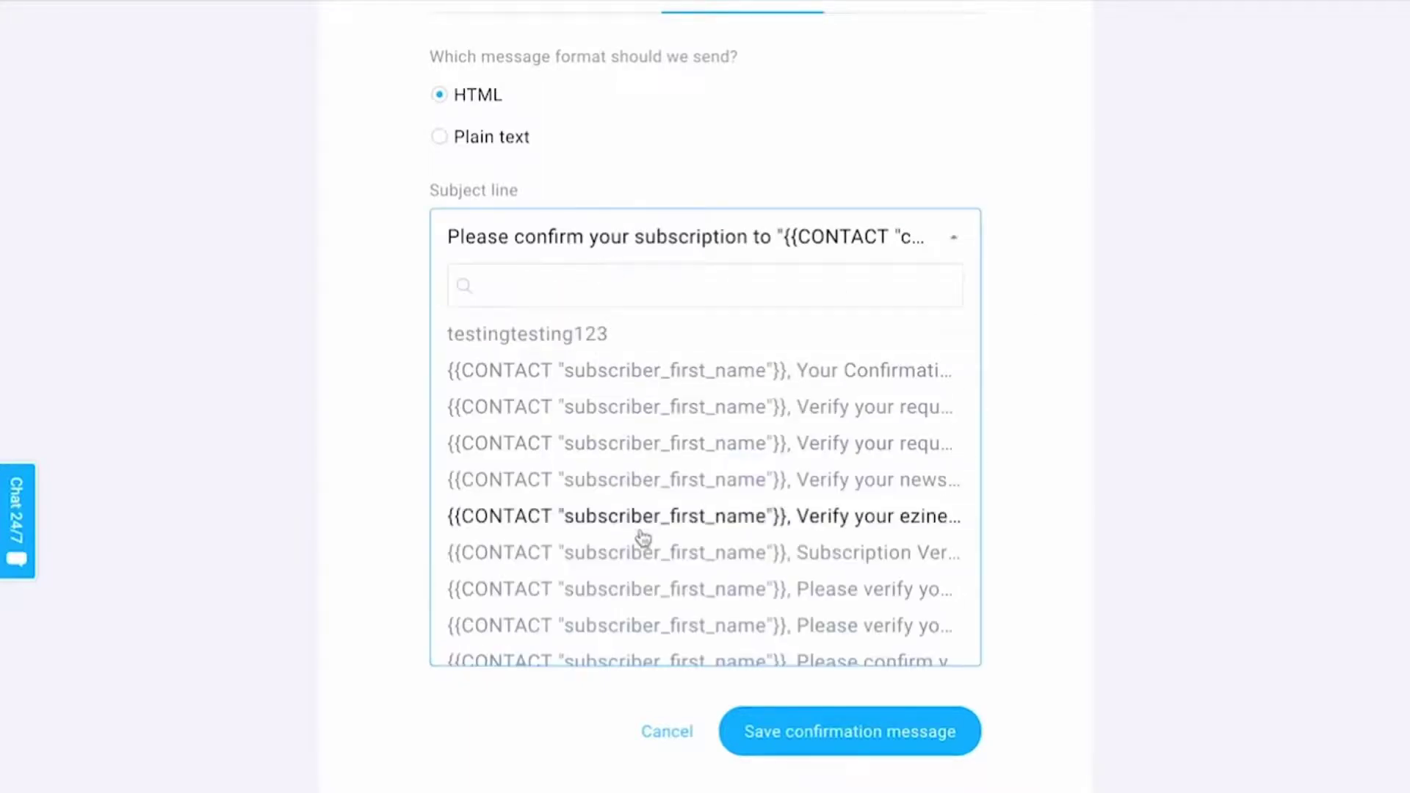
click(1006, 322)
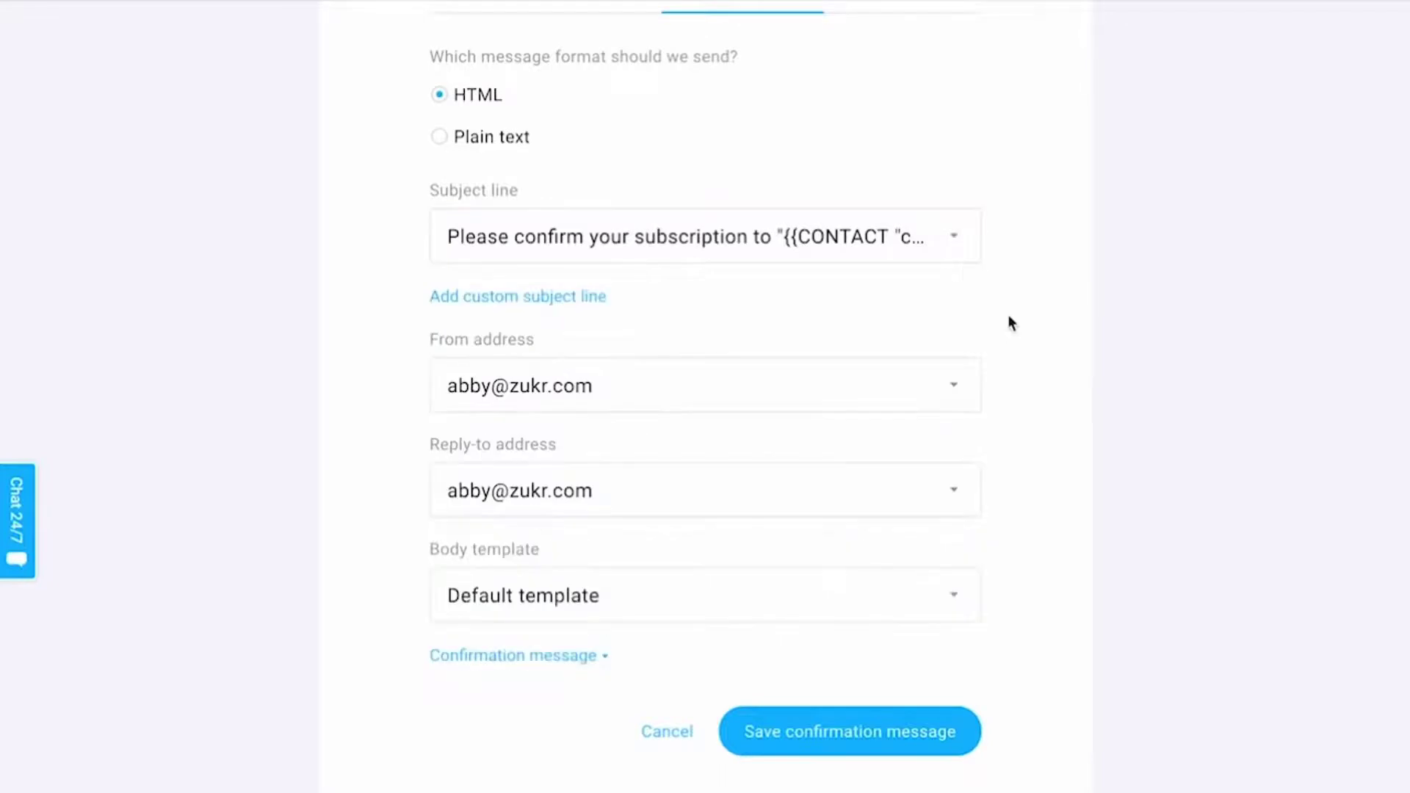
Step: Expand the confirmation message preview for the Default template and read through its content
scroll(1011, 322, down, 2)
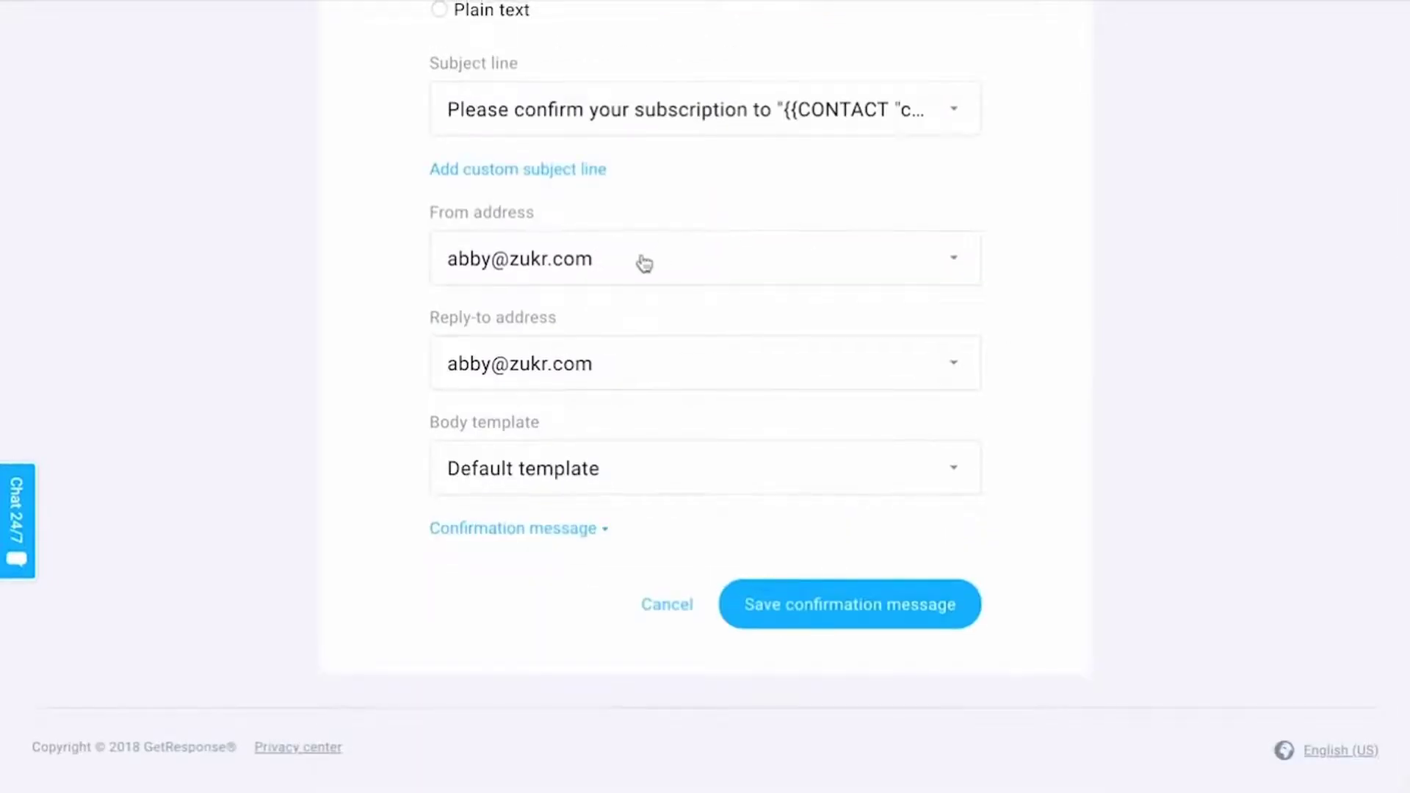
click(571, 477)
click(395, 476)
click(470, 528)
scroll(467, 535, down, 3)
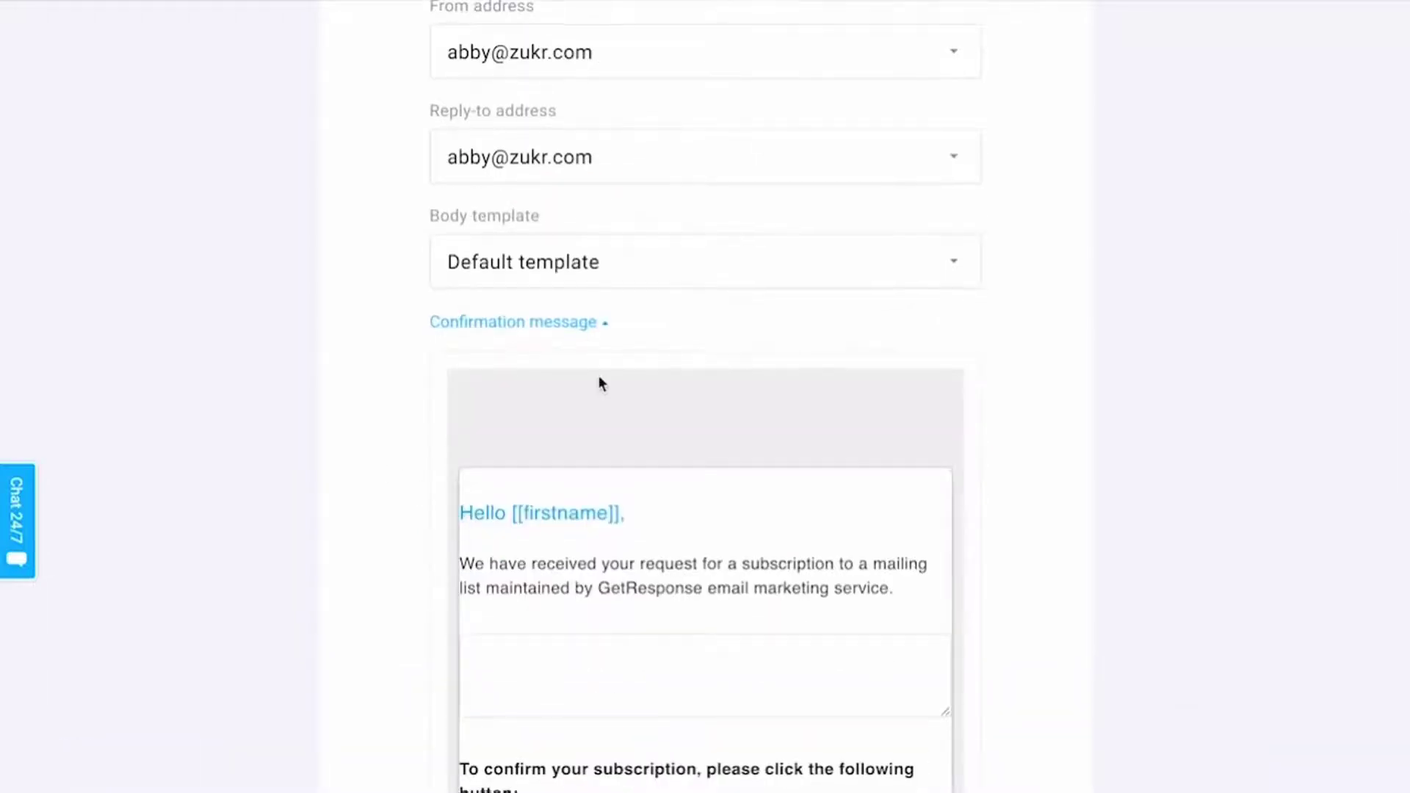
scroll(598, 383, down, 3)
scroll(576, 541, down, 2)
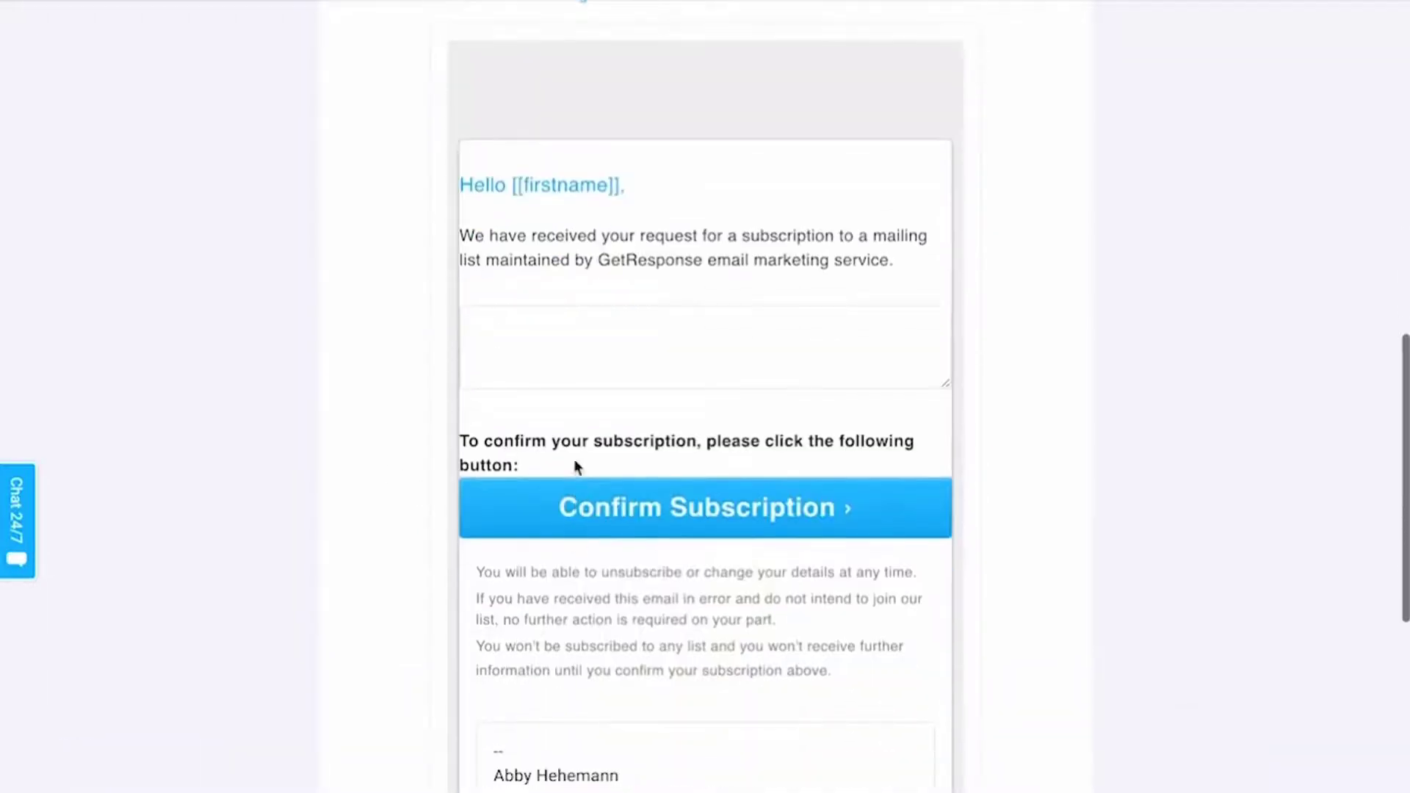
scroll(595, 340, down, 1)
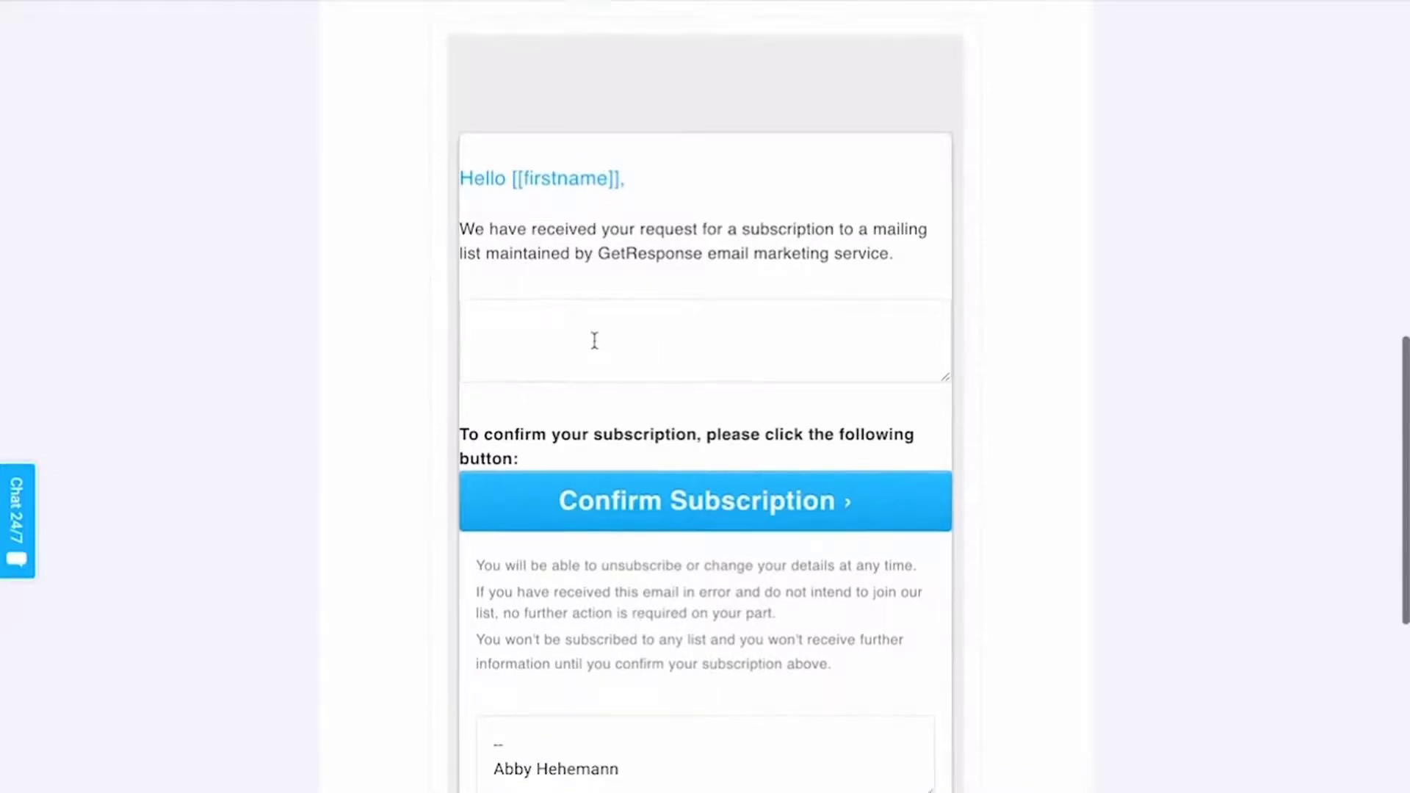
scroll(560, 490, down, 2)
scroll(652, 566, up, 3)
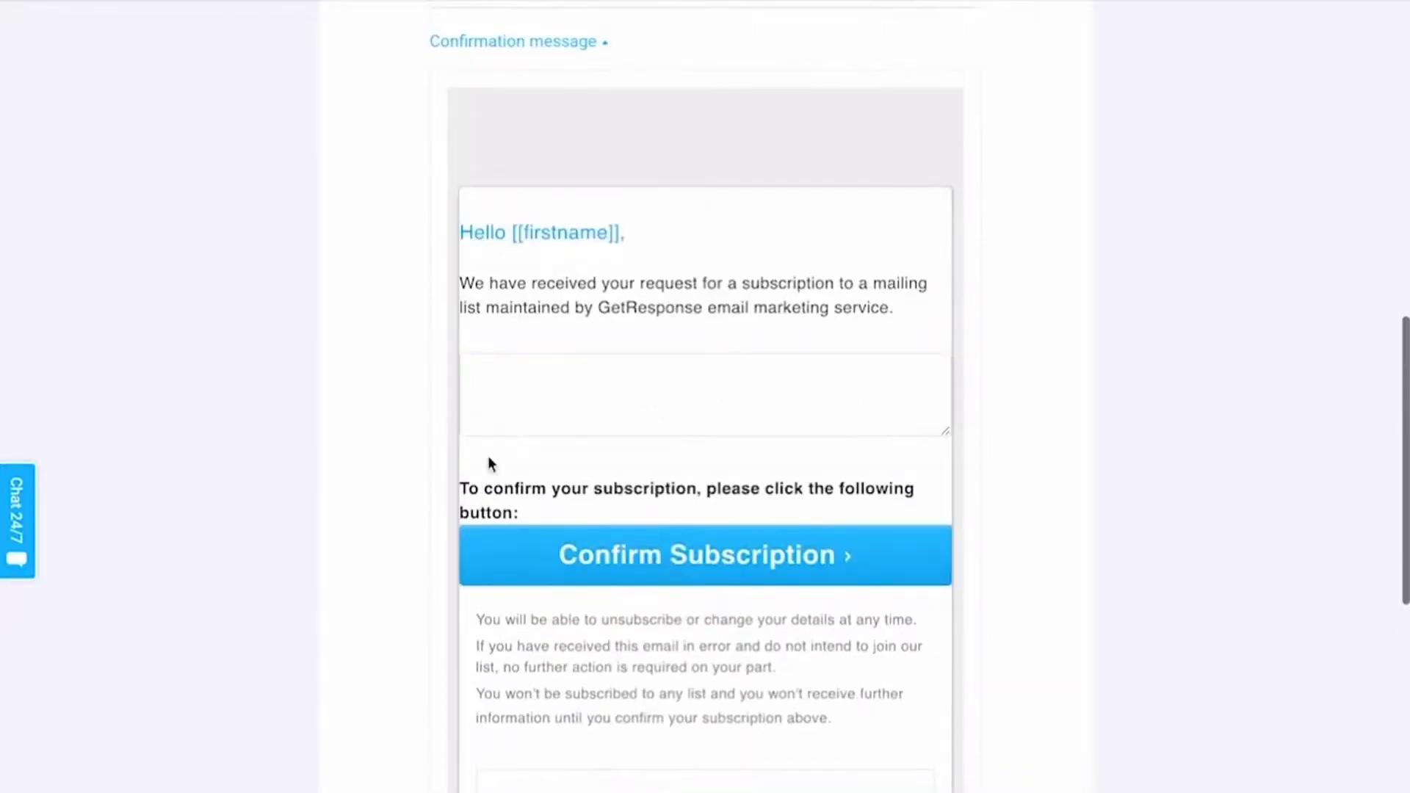
scroll(699, 404, up, 1)
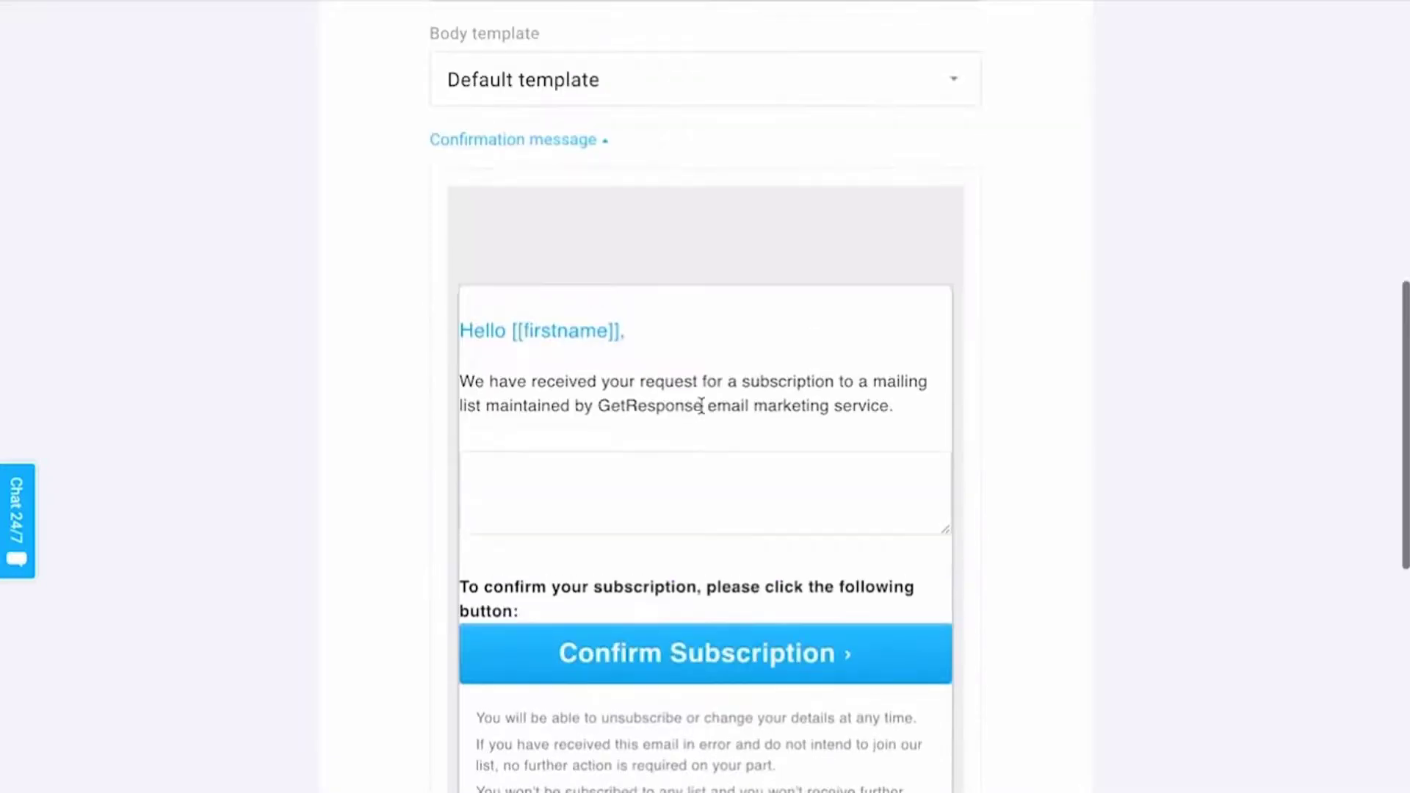
scroll(708, 425, down, 2)
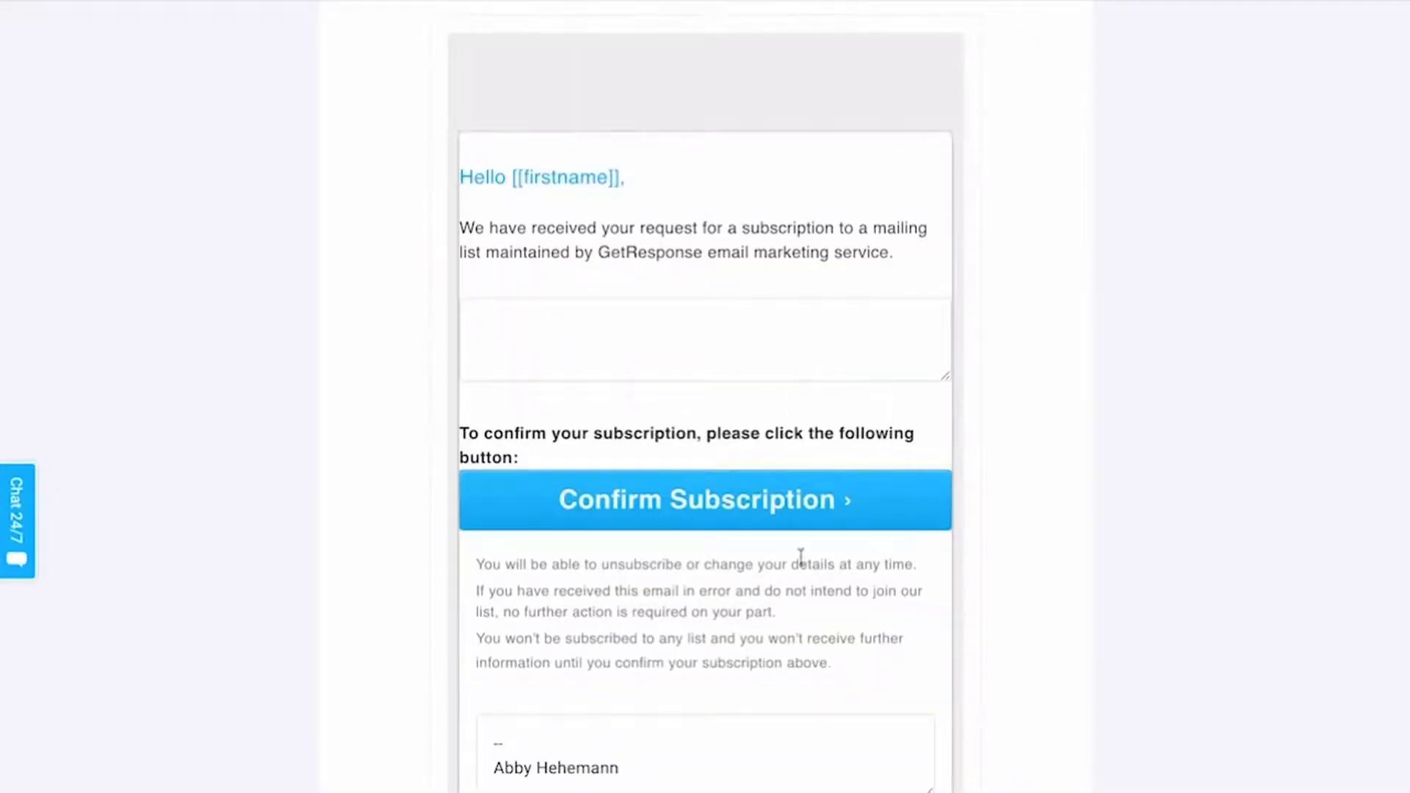
scroll(914, 390, up, 4)
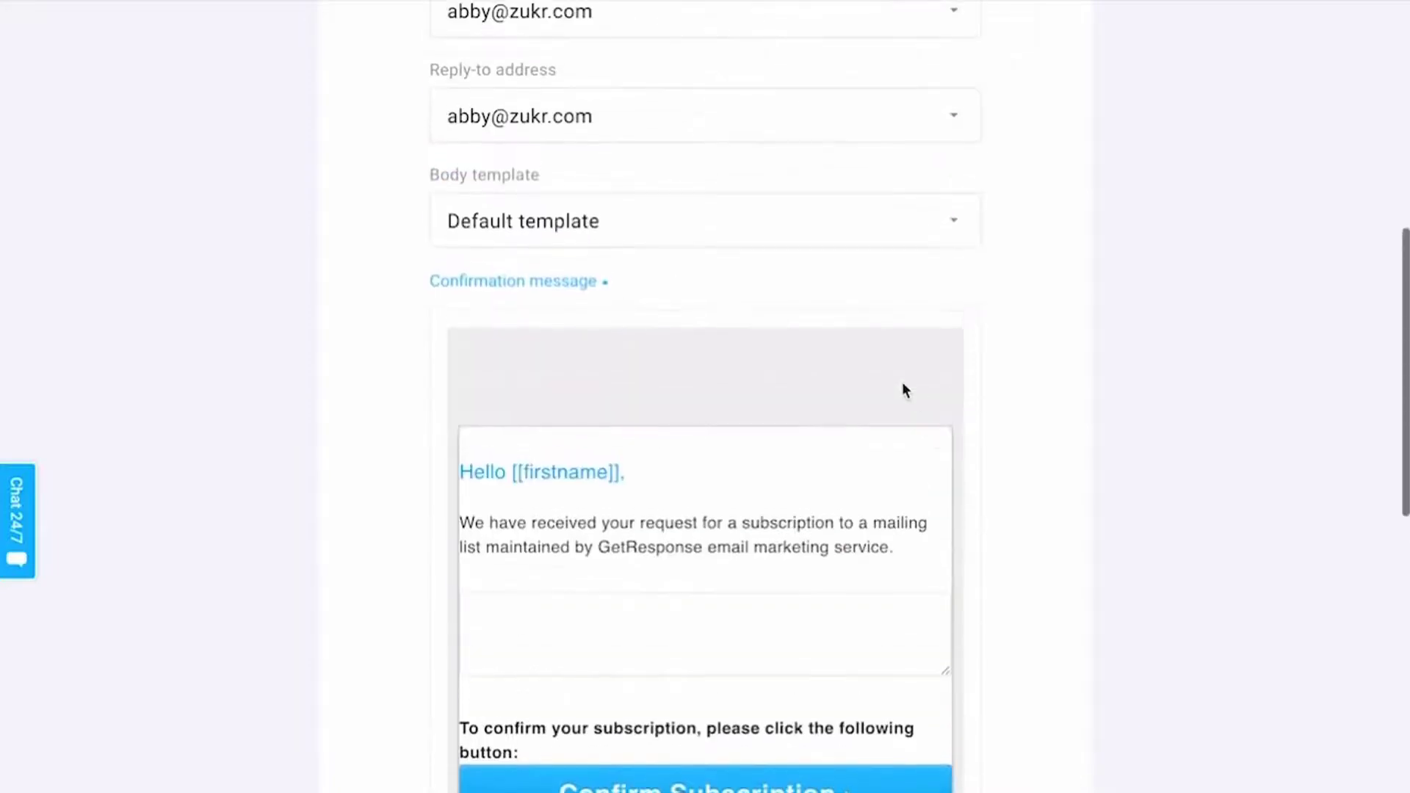
Step: Switch the body template to Ezine subscriptions and review its message text
click(739, 242)
click(586, 347)
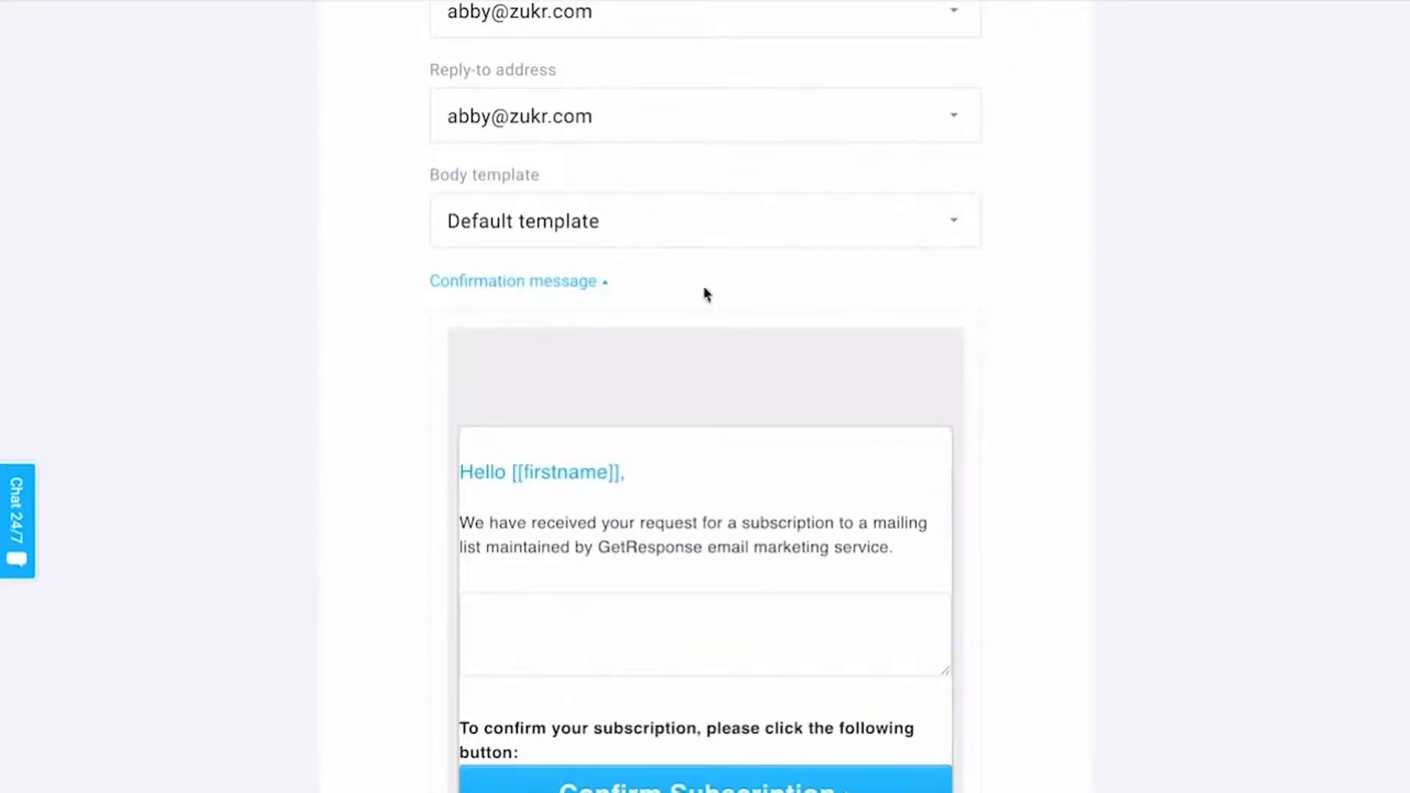
click(681, 244)
click(568, 502)
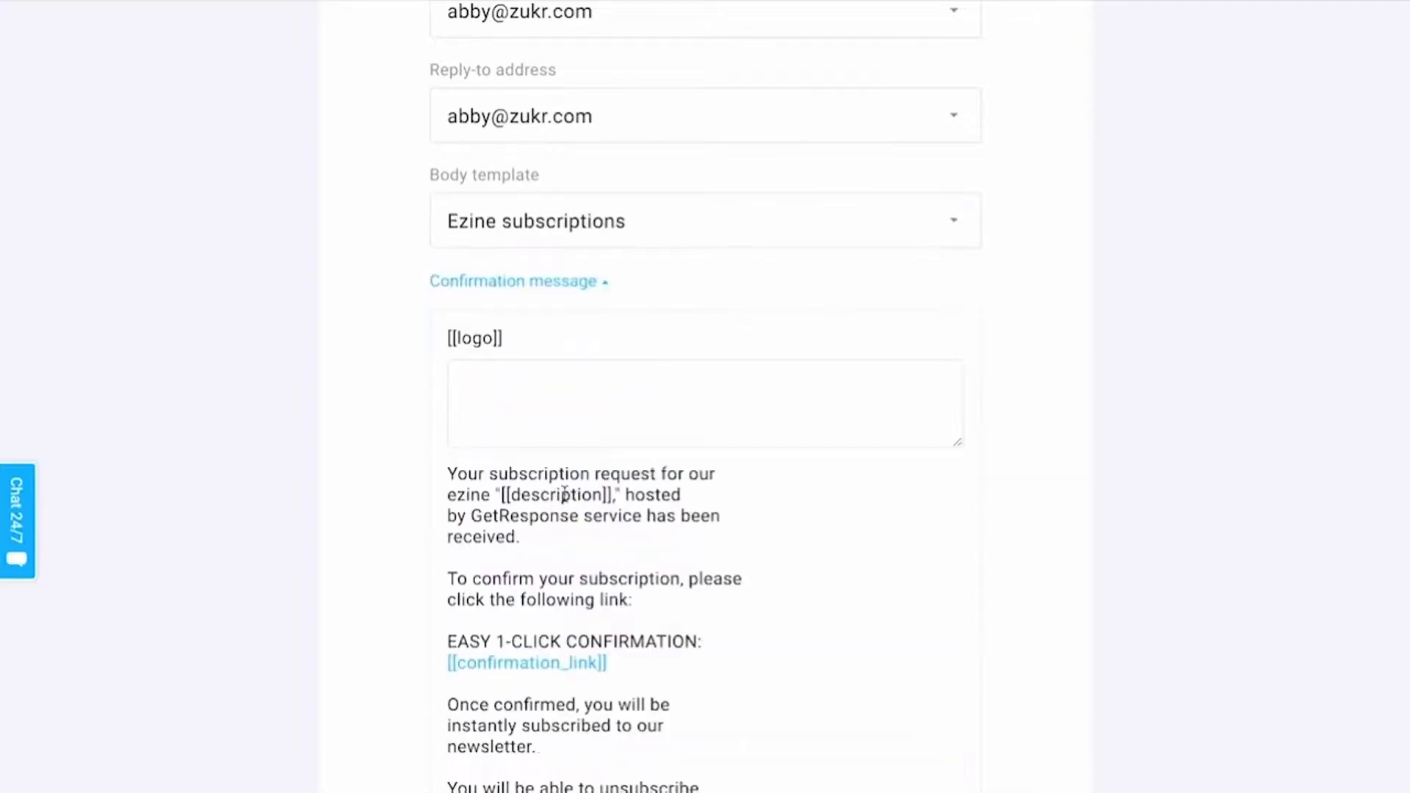
scroll(567, 495, down, 2)
scroll(566, 495, up, 1)
Step: Try the Free report subscription (new) body template and look over its message design
click(623, 197)
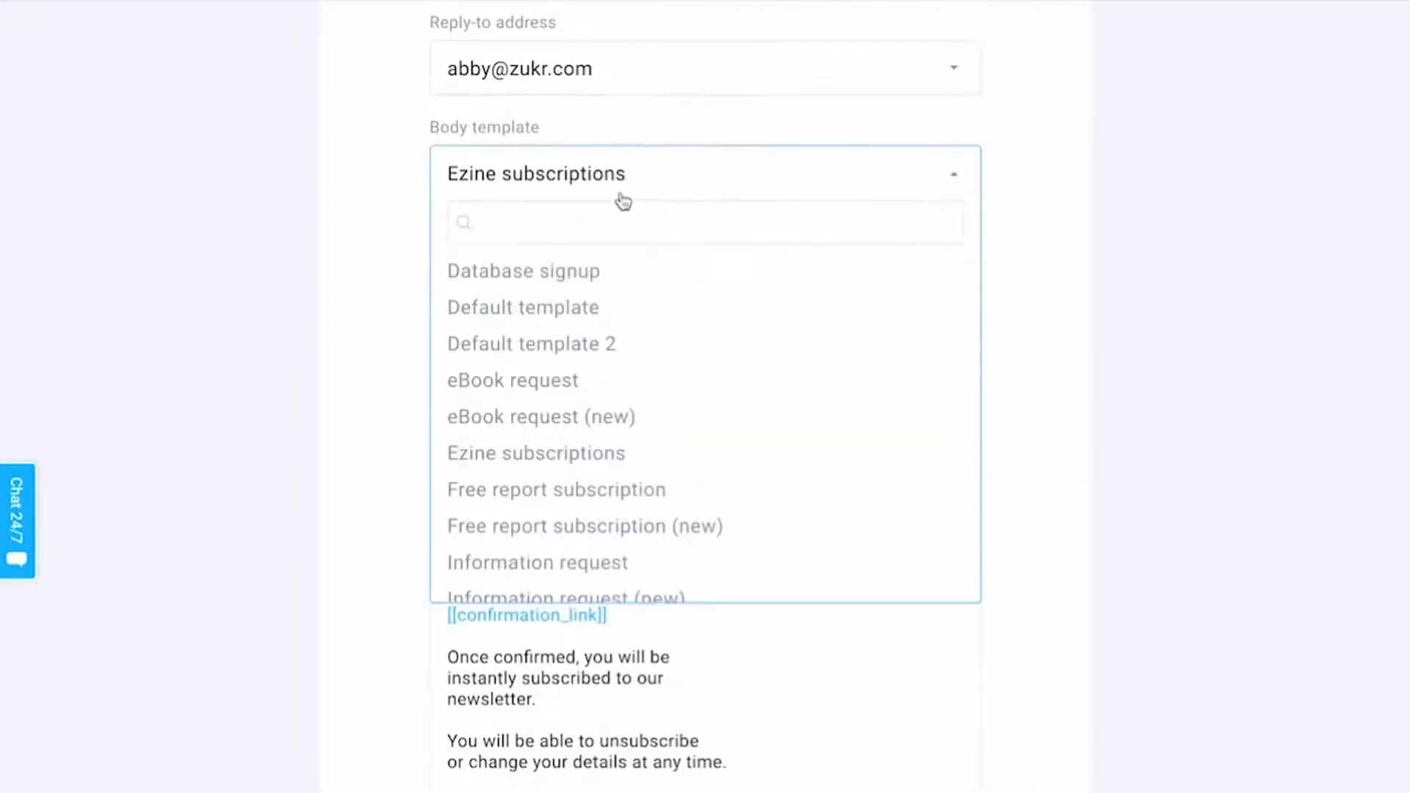
scroll(544, 444, down, 1)
click(538, 482)
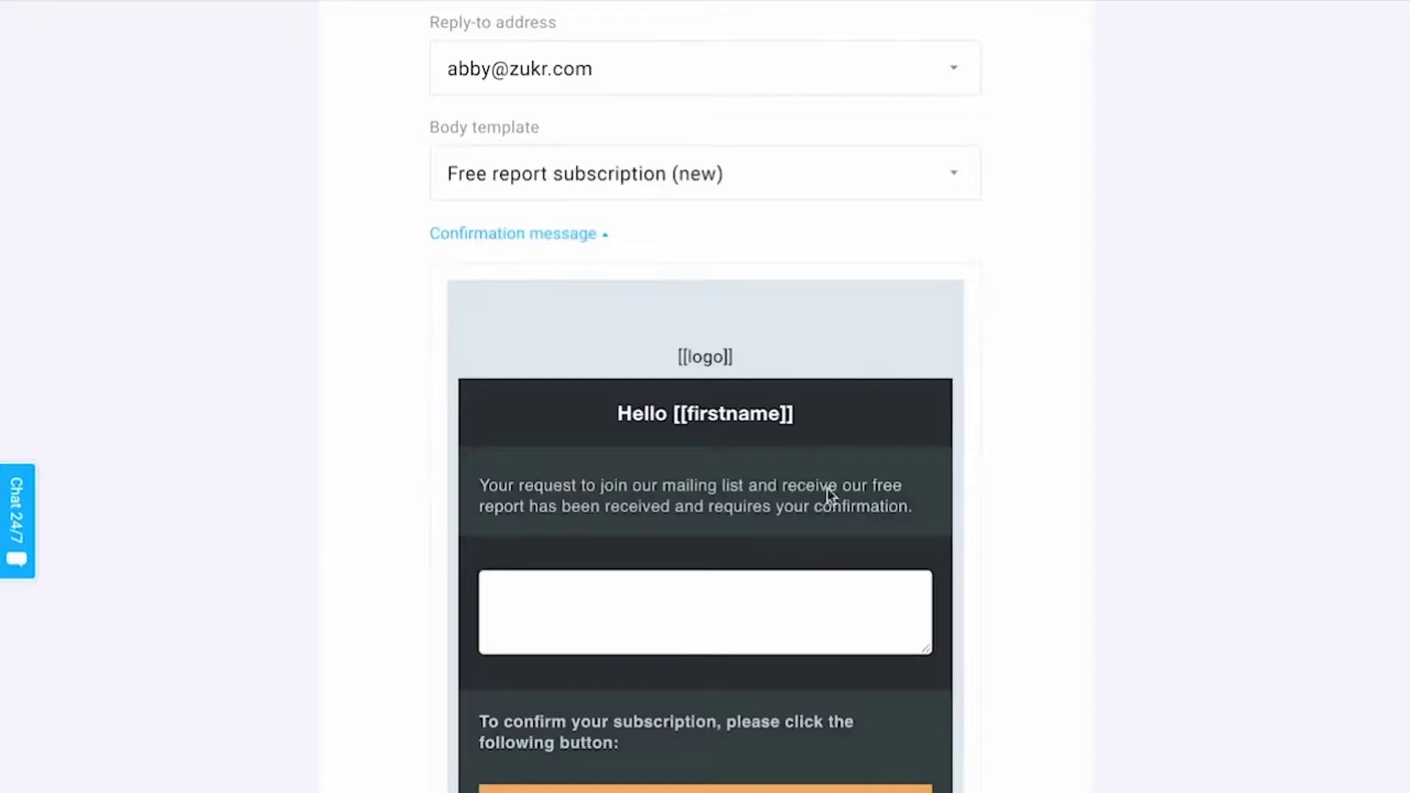
scroll(827, 488, down, 3)
scroll(828, 494, up, 3)
Step: Change the body template to Database signup and examine its confirmation message
click(708, 212)
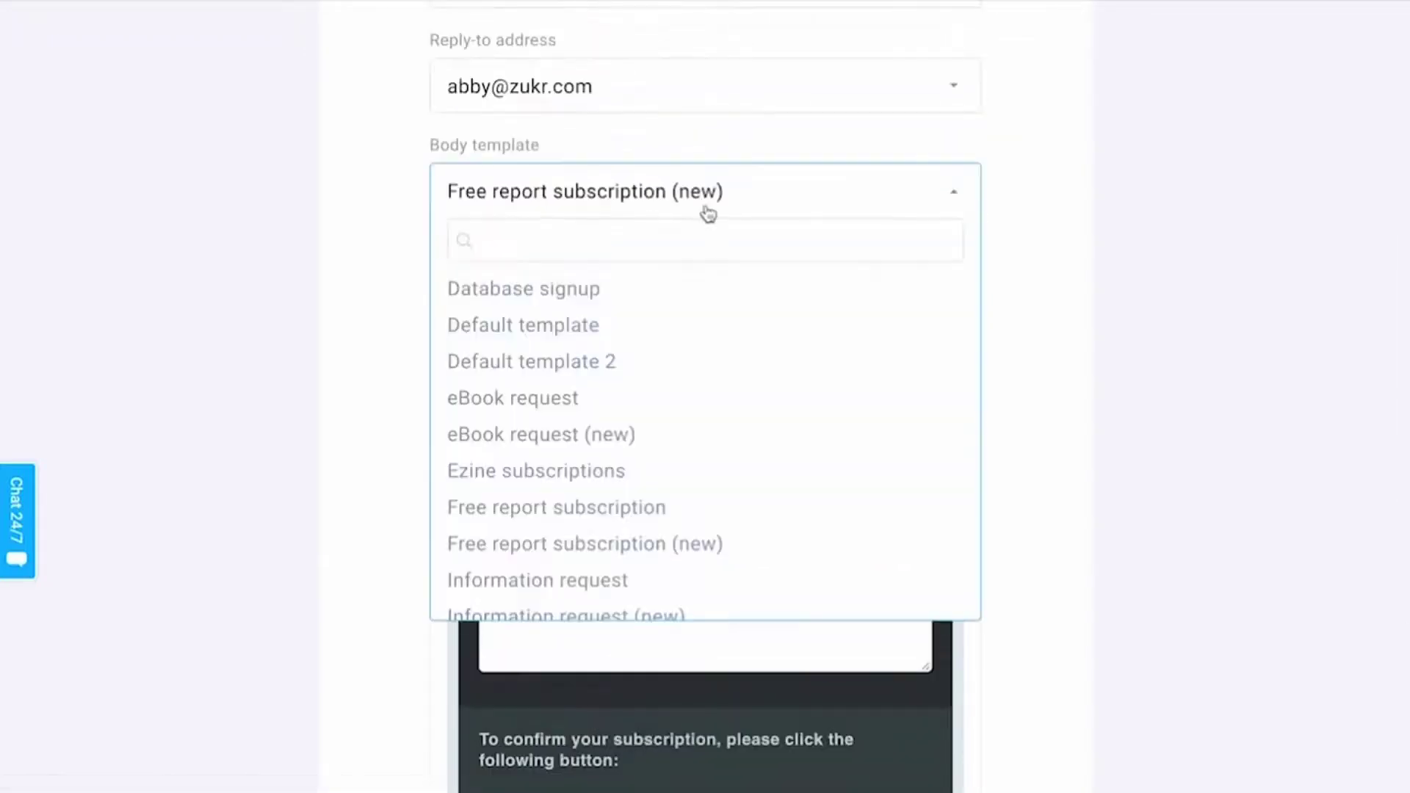
scroll(560, 324, up, 5)
scroll(514, 543, down, 2)
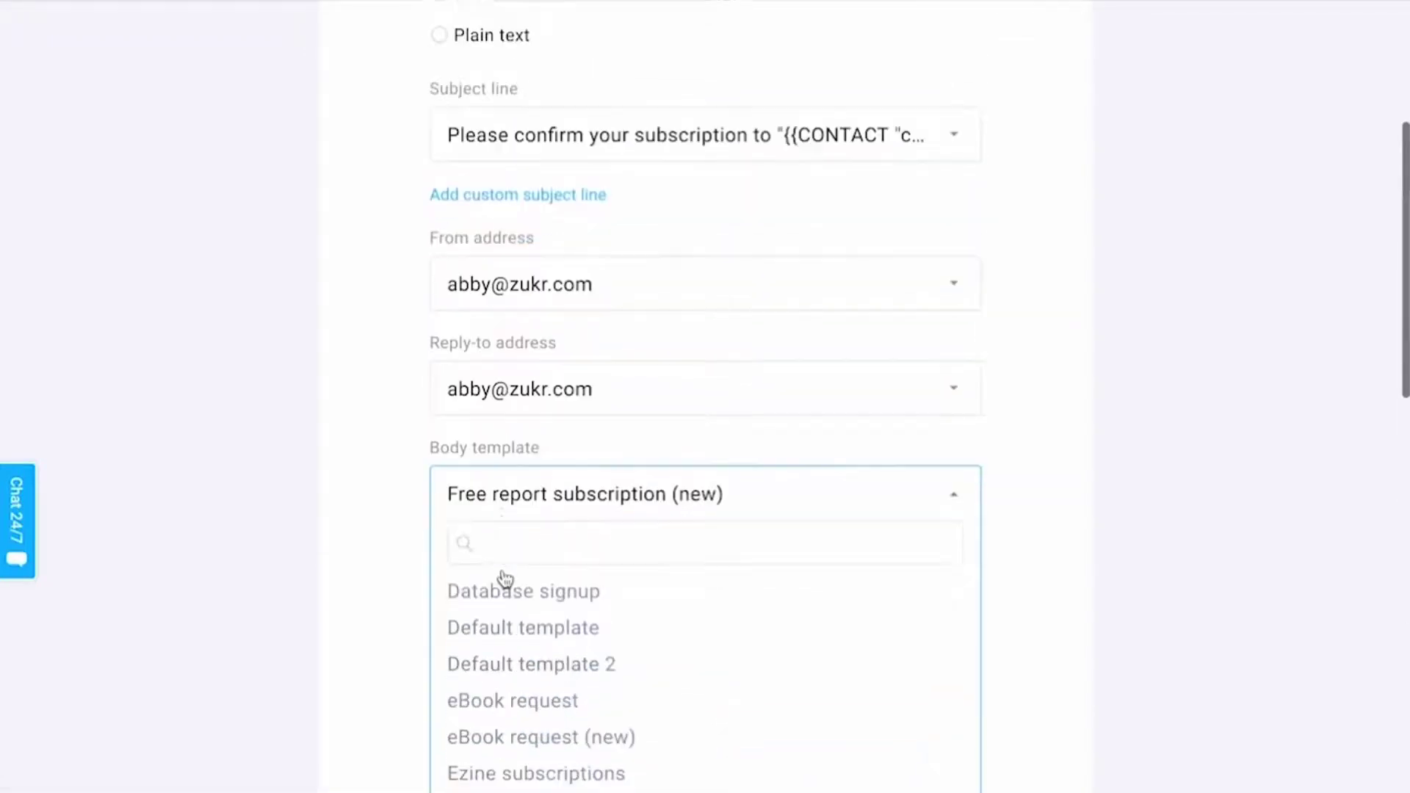
click(504, 553)
scroll(1151, 424, down, 3)
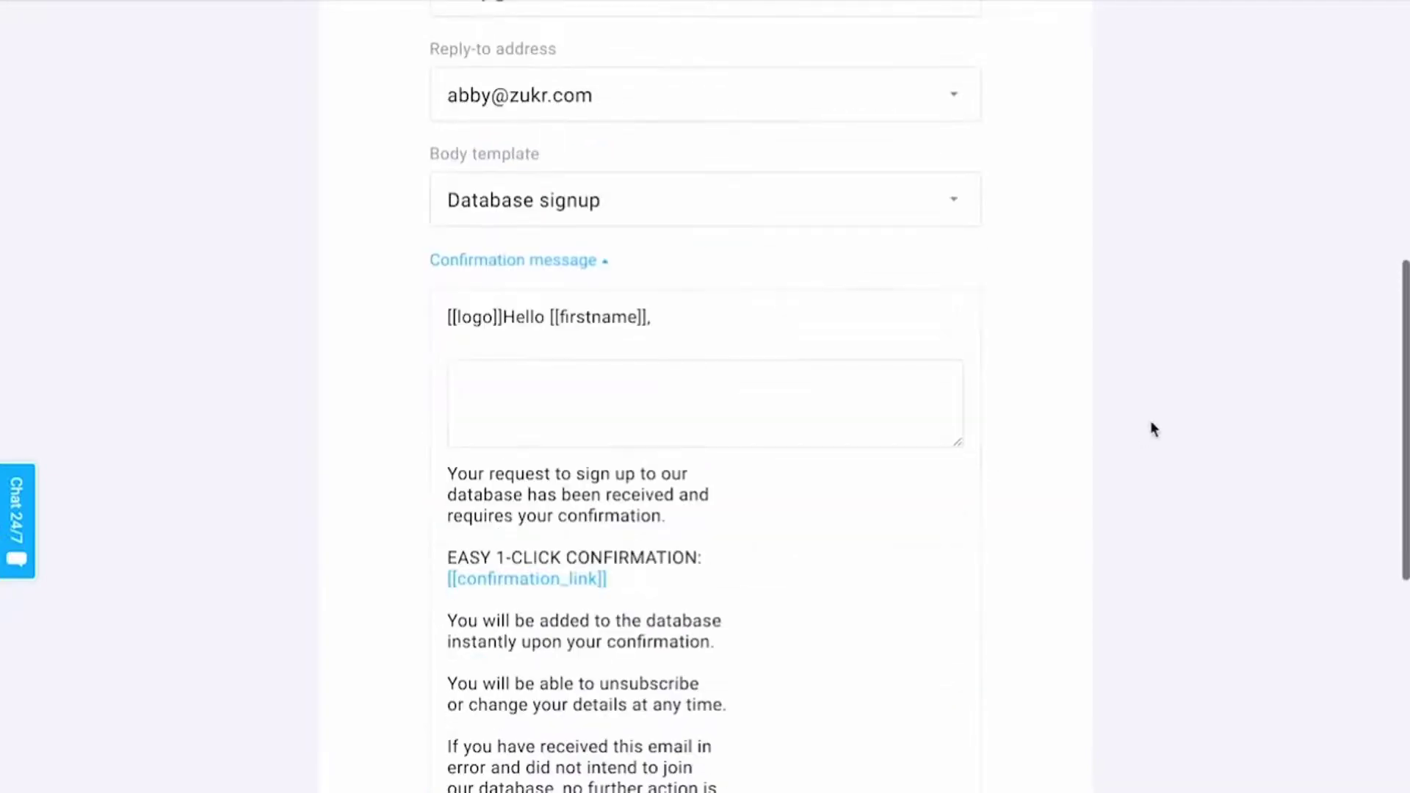
scroll(674, 420, down, 4)
scroll(674, 420, up, 4)
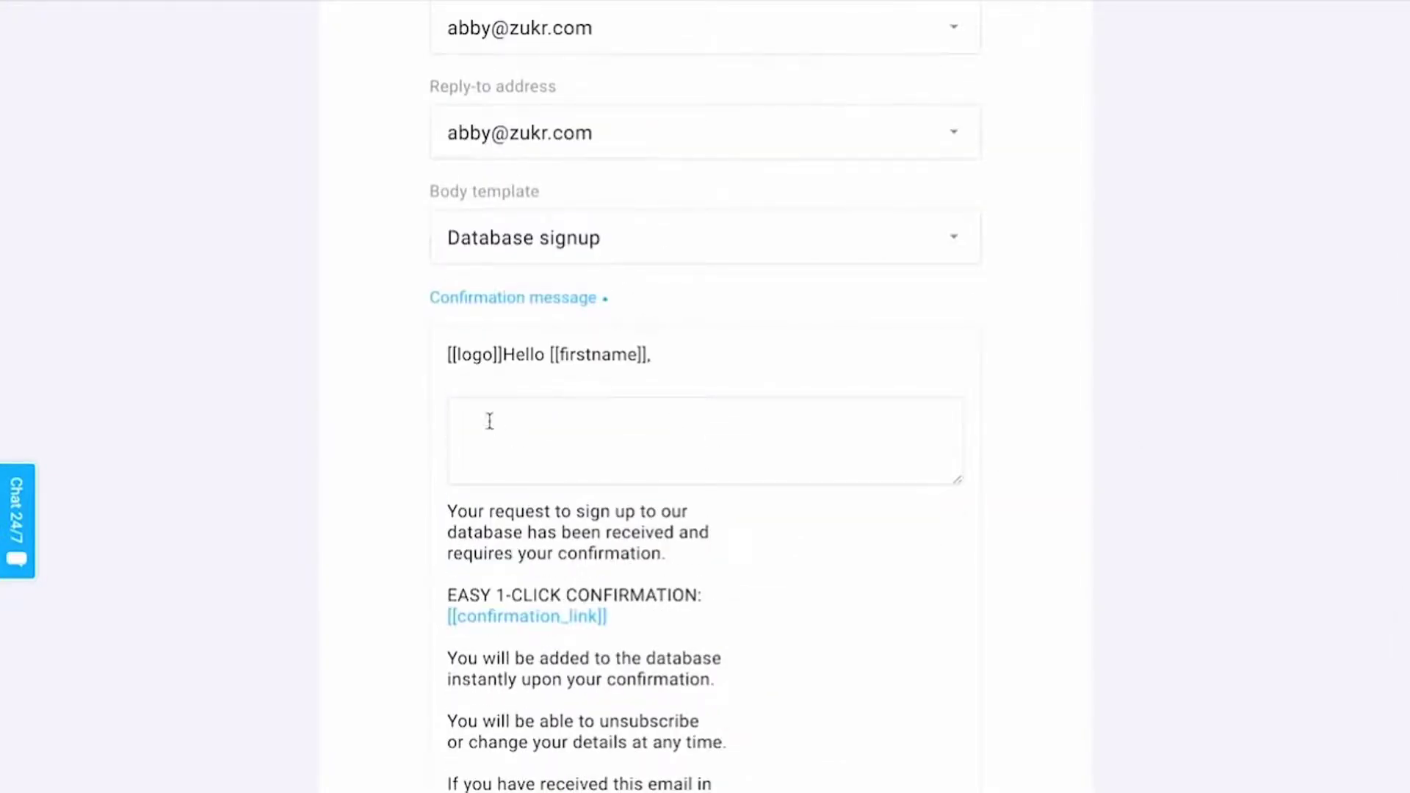
scroll(592, 271, up, 3)
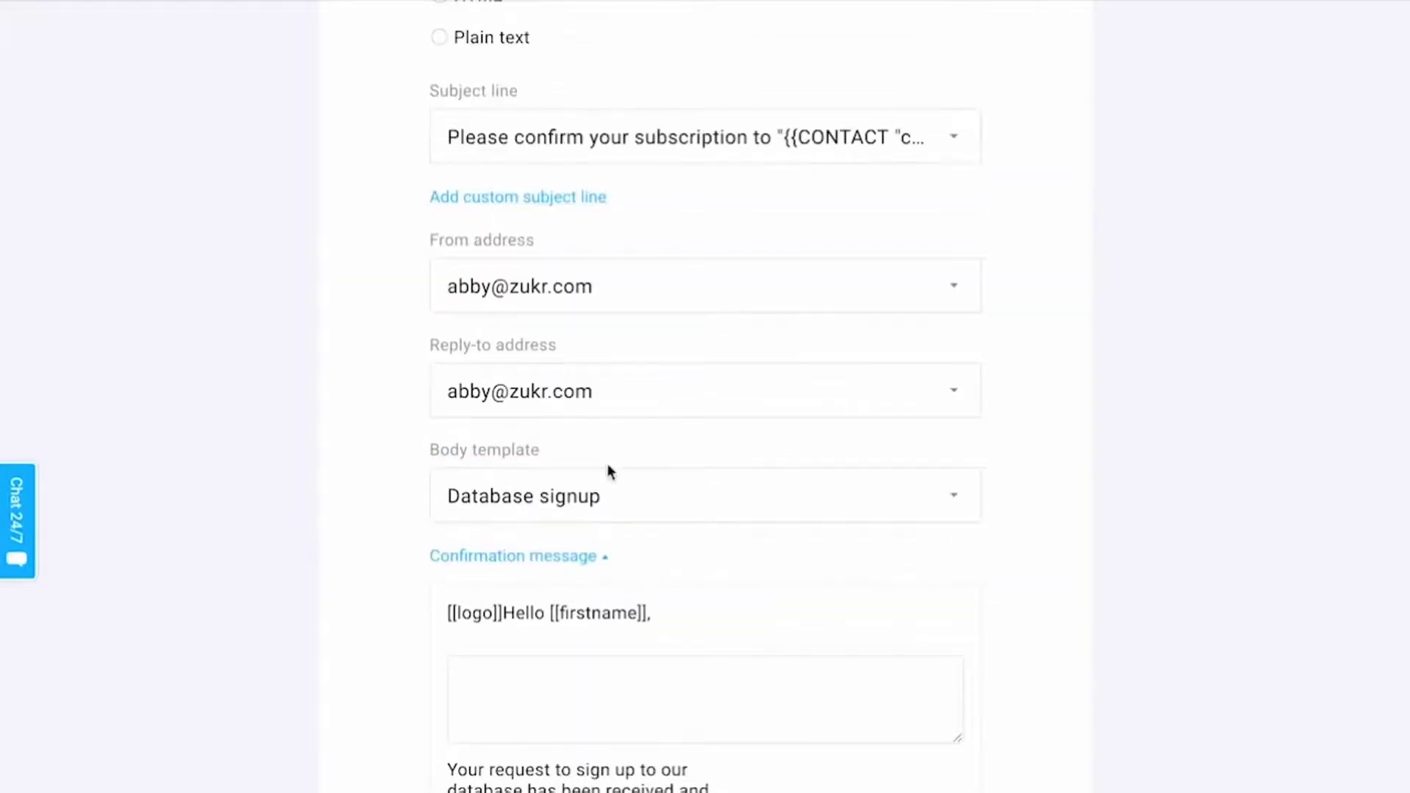
scroll(598, 548, down, 3)
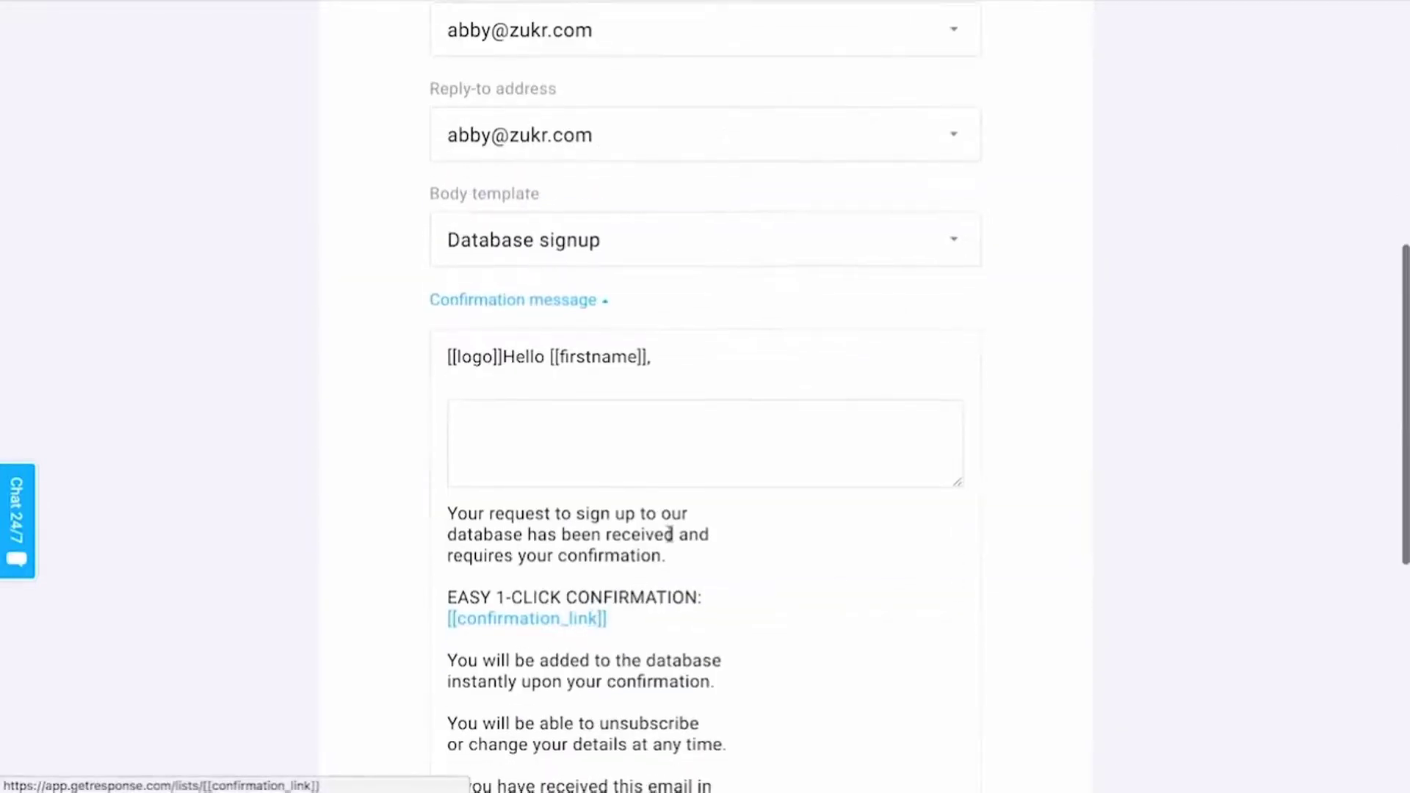
Step: Set the body template to Default template 2 and save the confirmation message
click(621, 257)
scroll(794, 341, up, 1)
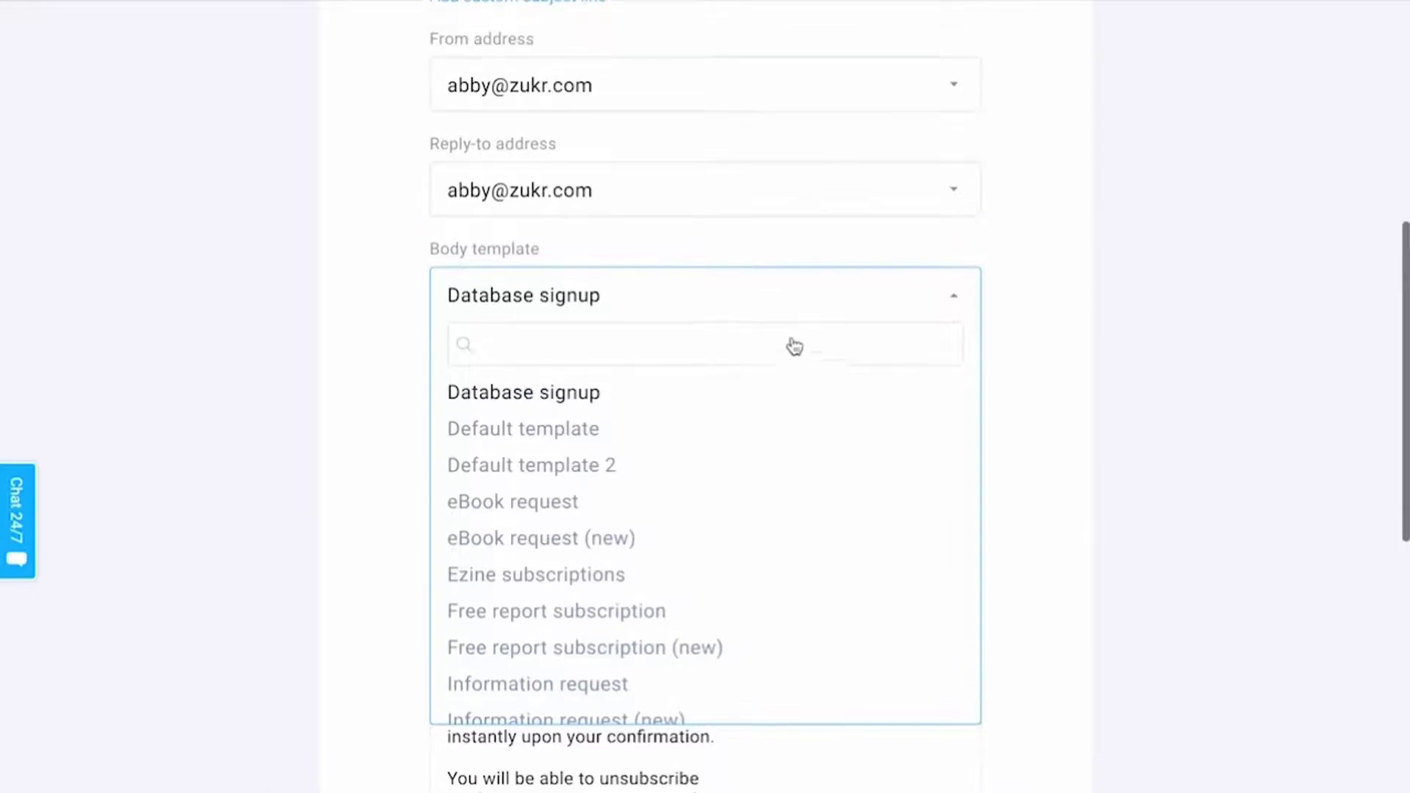
click(605, 471)
scroll(365, 526, down, 2)
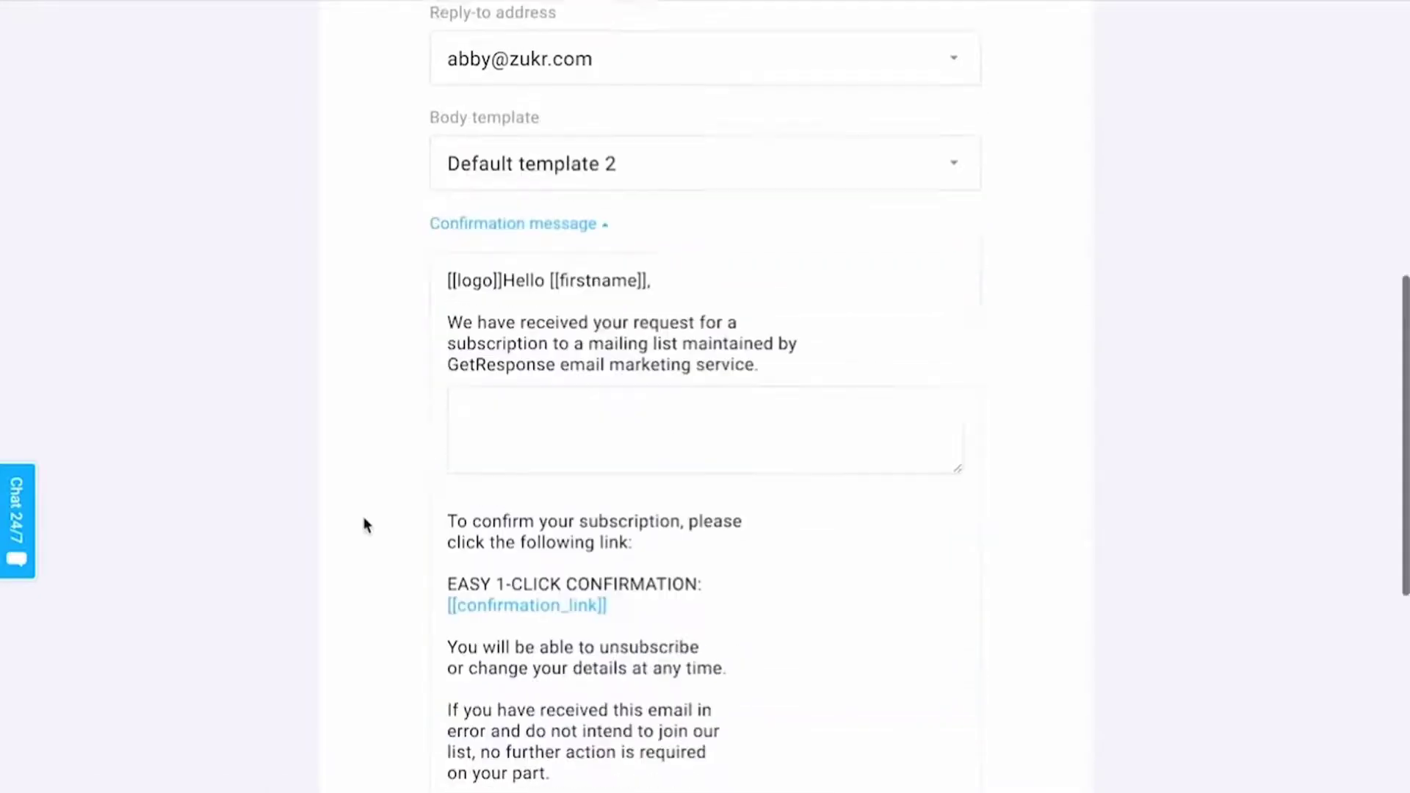
scroll(655, 375, down, 6)
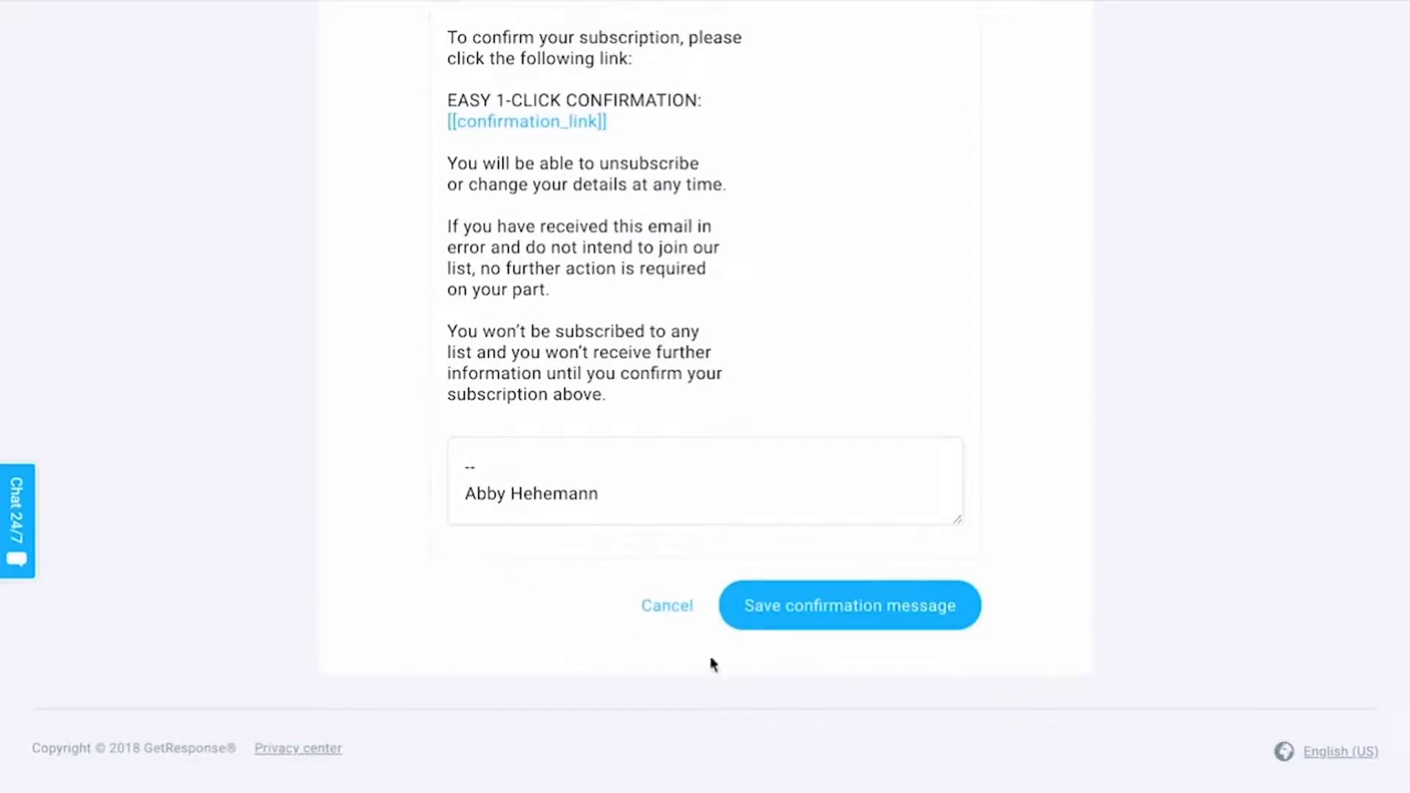
click(772, 590)
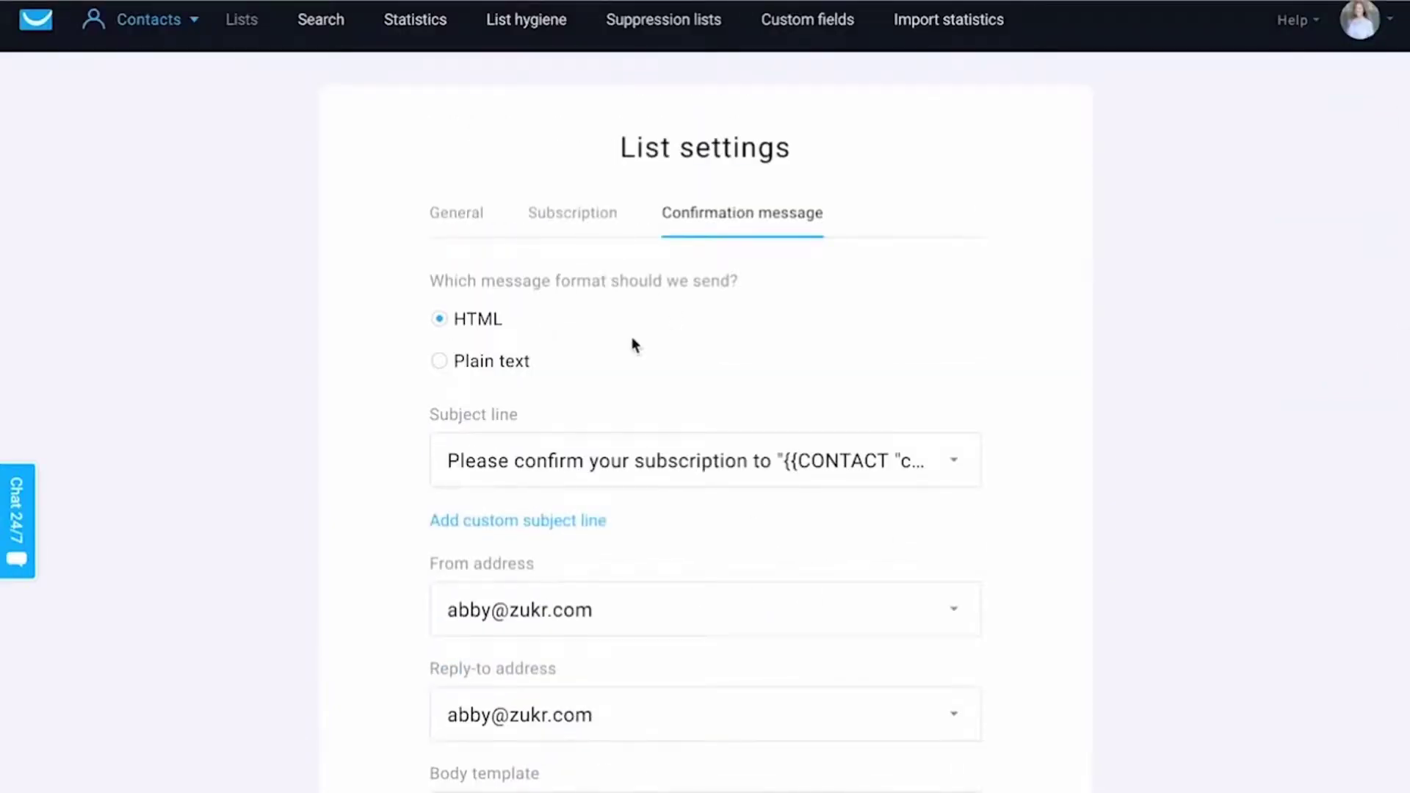
Step: Reopen the subscription settings and review the pages contacts see, including the custom confirmation page URL
click(576, 220)
scroll(544, 412, down, 5)
scroll(456, 247, up, 1)
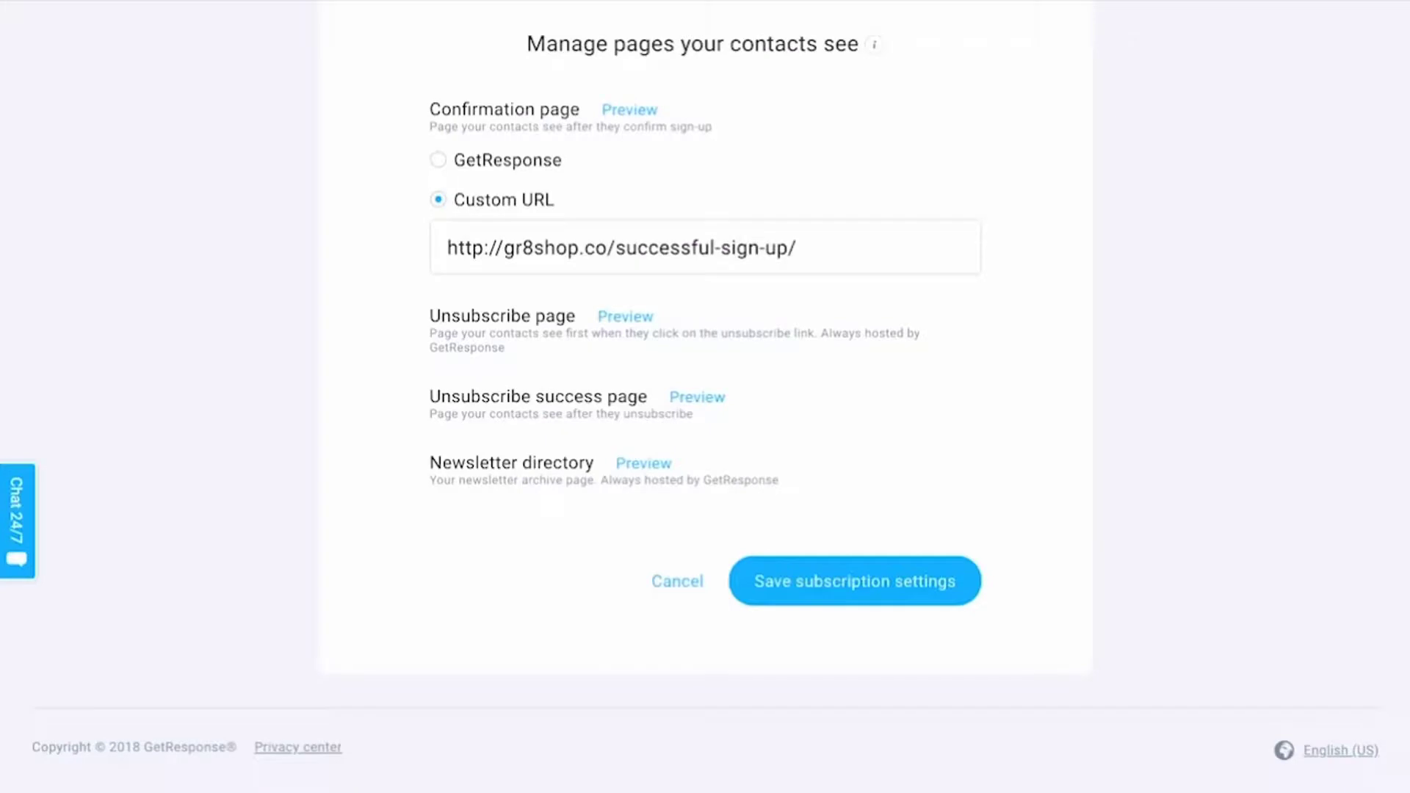
scroll(306, 227, up, 10)
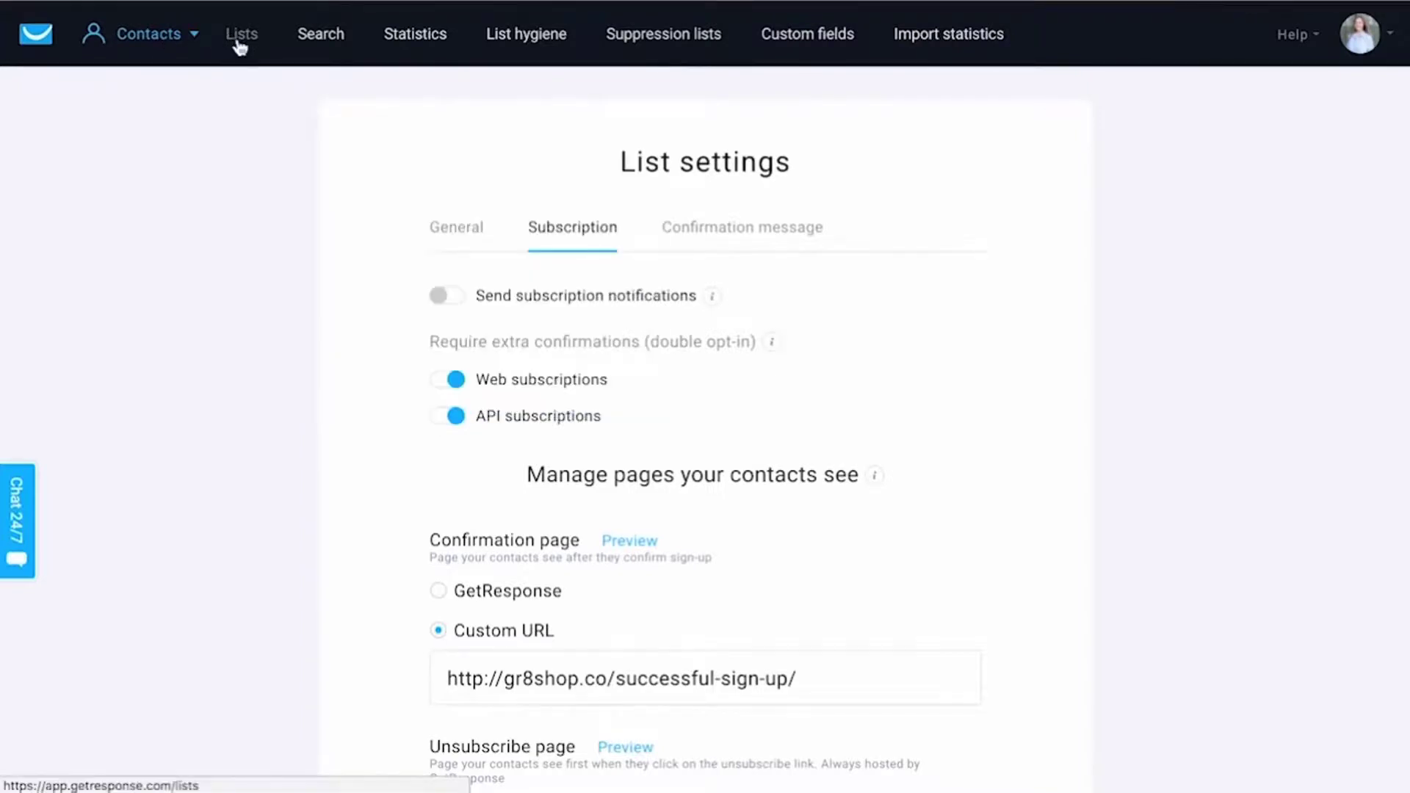
Step: Return to the contact lists and open the settings of the chocolate_monster_leads list
click(239, 47)
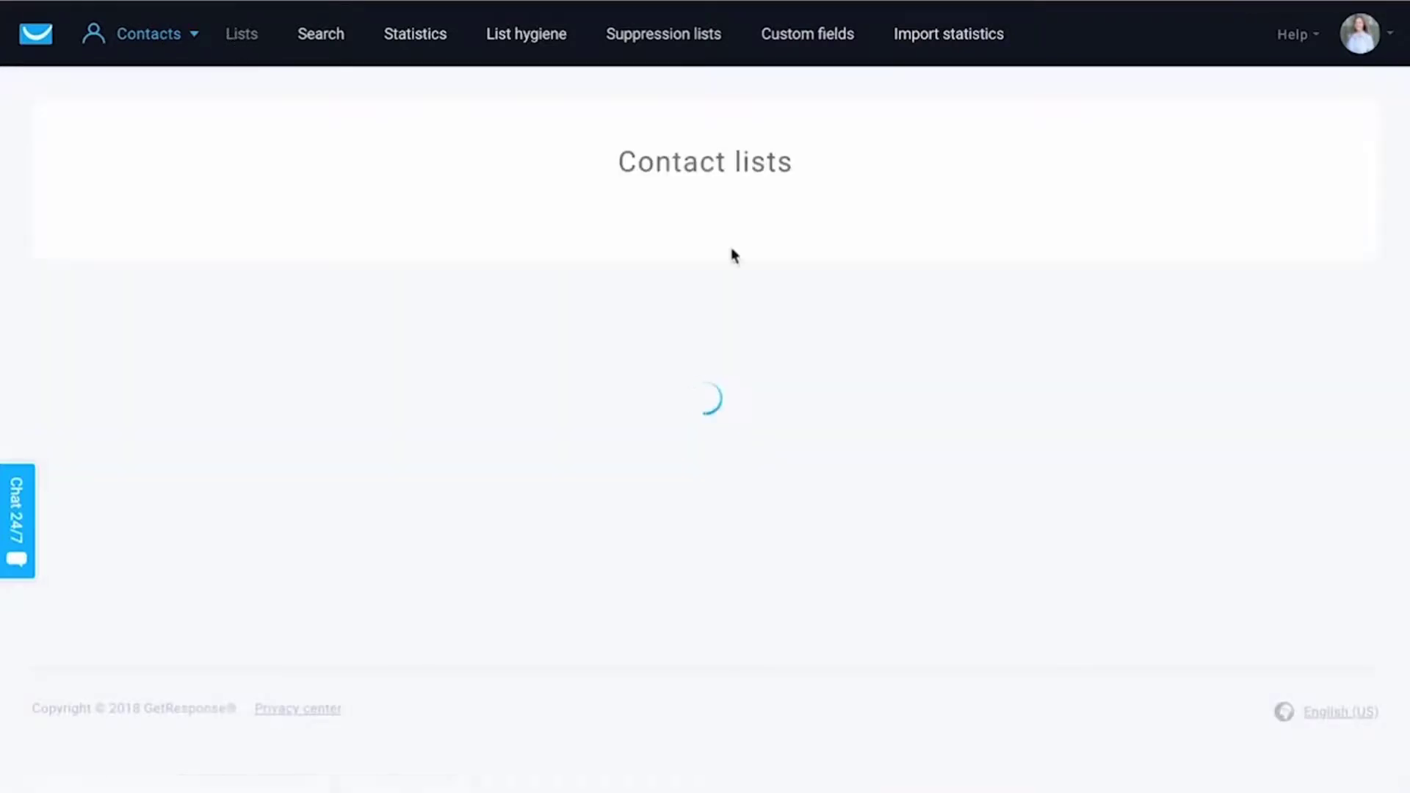
scroll(731, 254, down, 10)
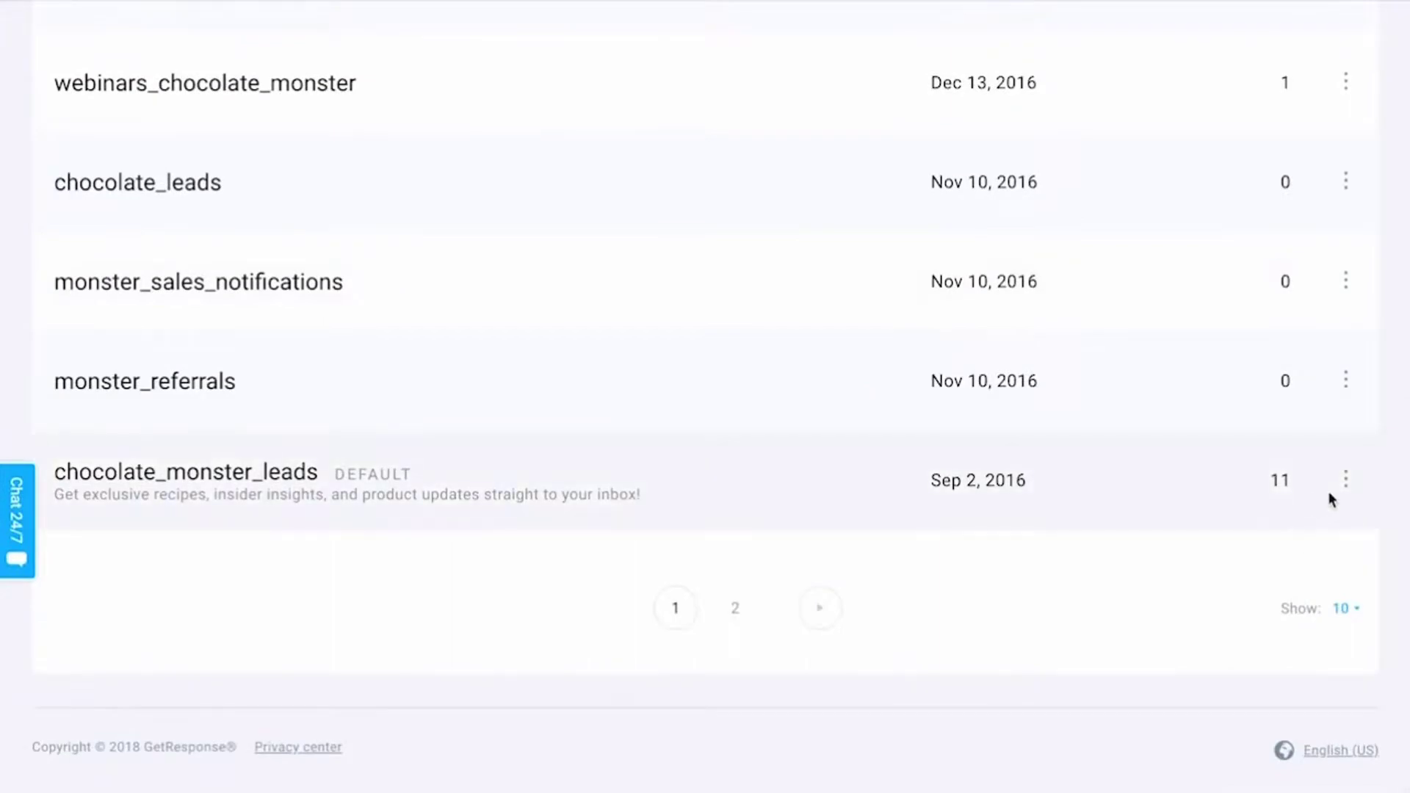
click(1343, 482)
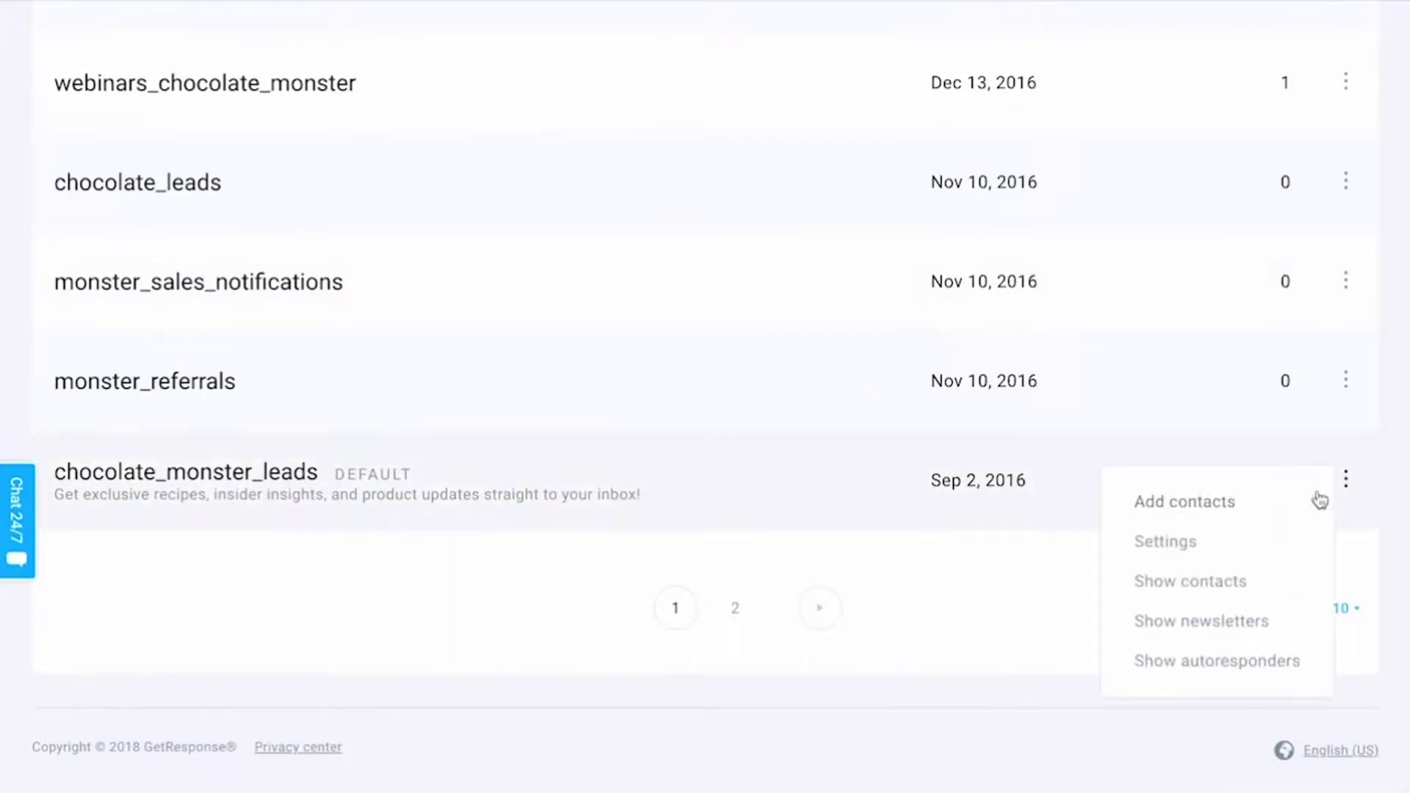
click(1193, 545)
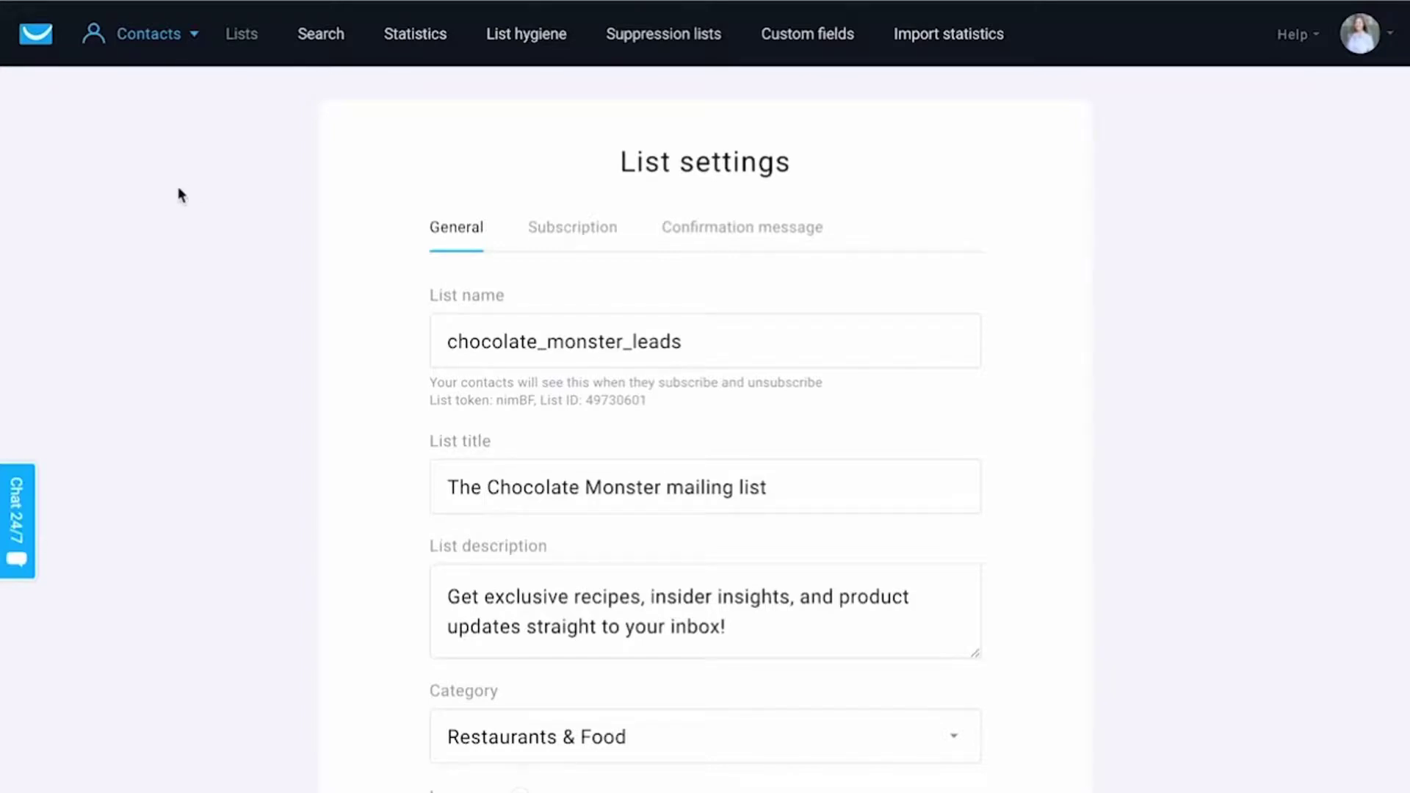
scroll(421, 318, down, 5)
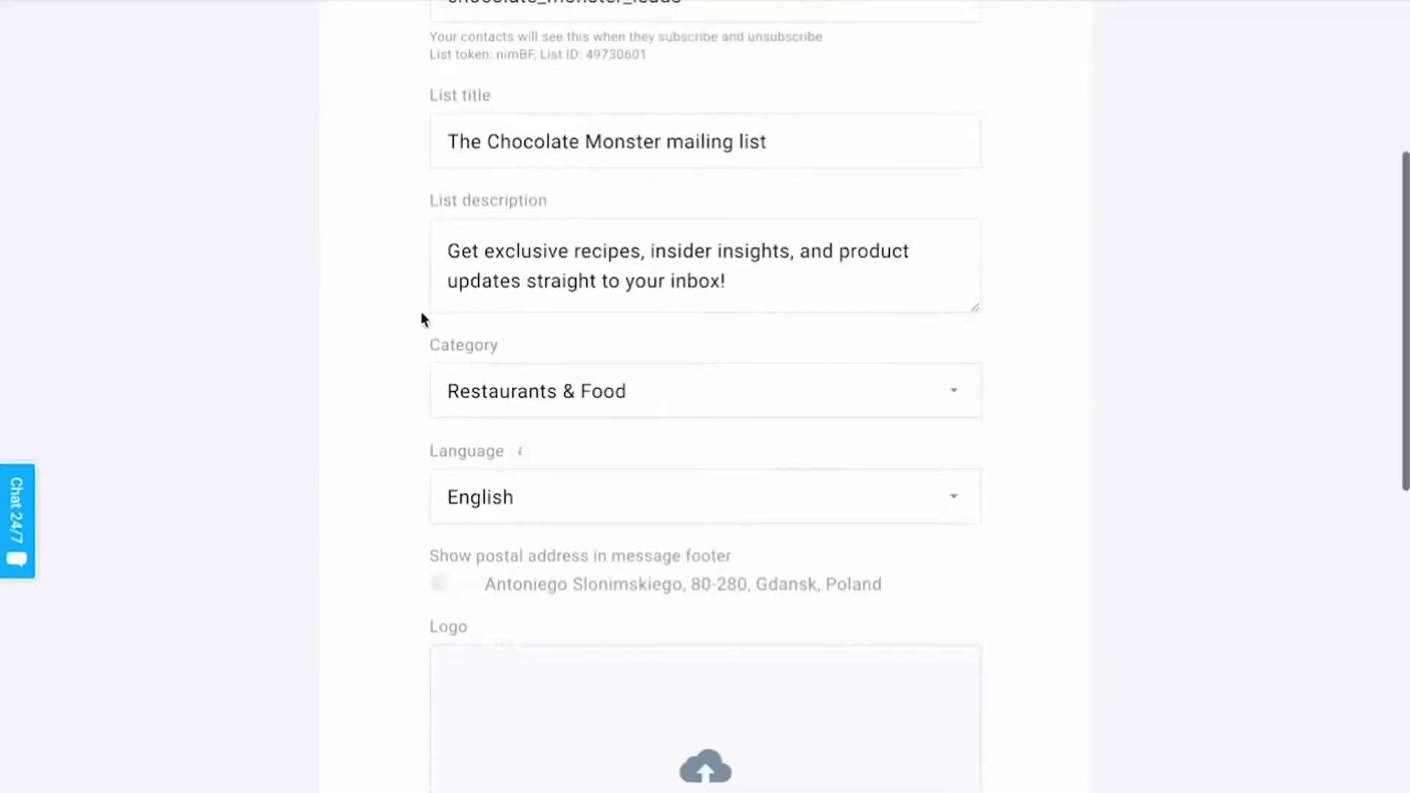
scroll(533, 340, down, 5)
scroll(533, 340, up, 10)
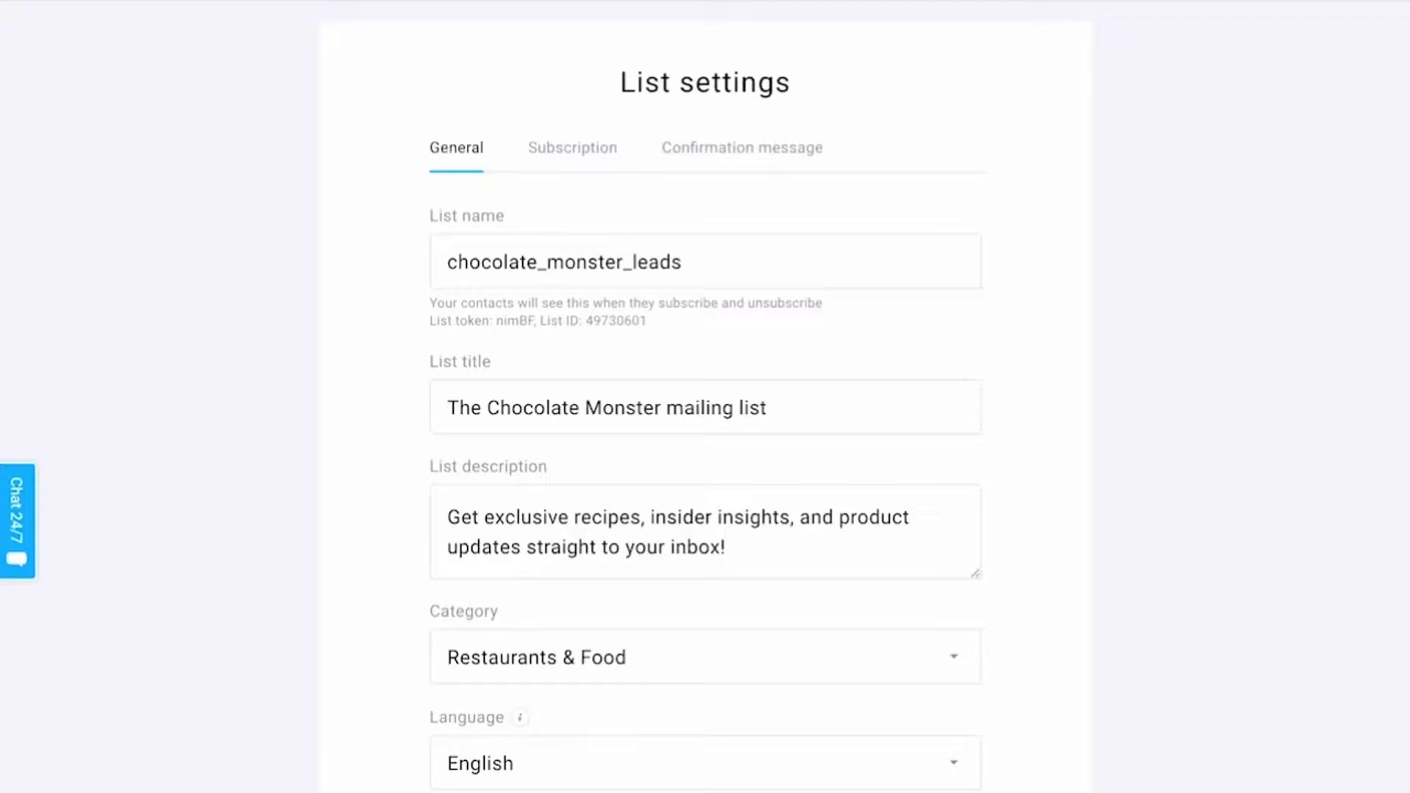
scroll(329, 262, up, 1)
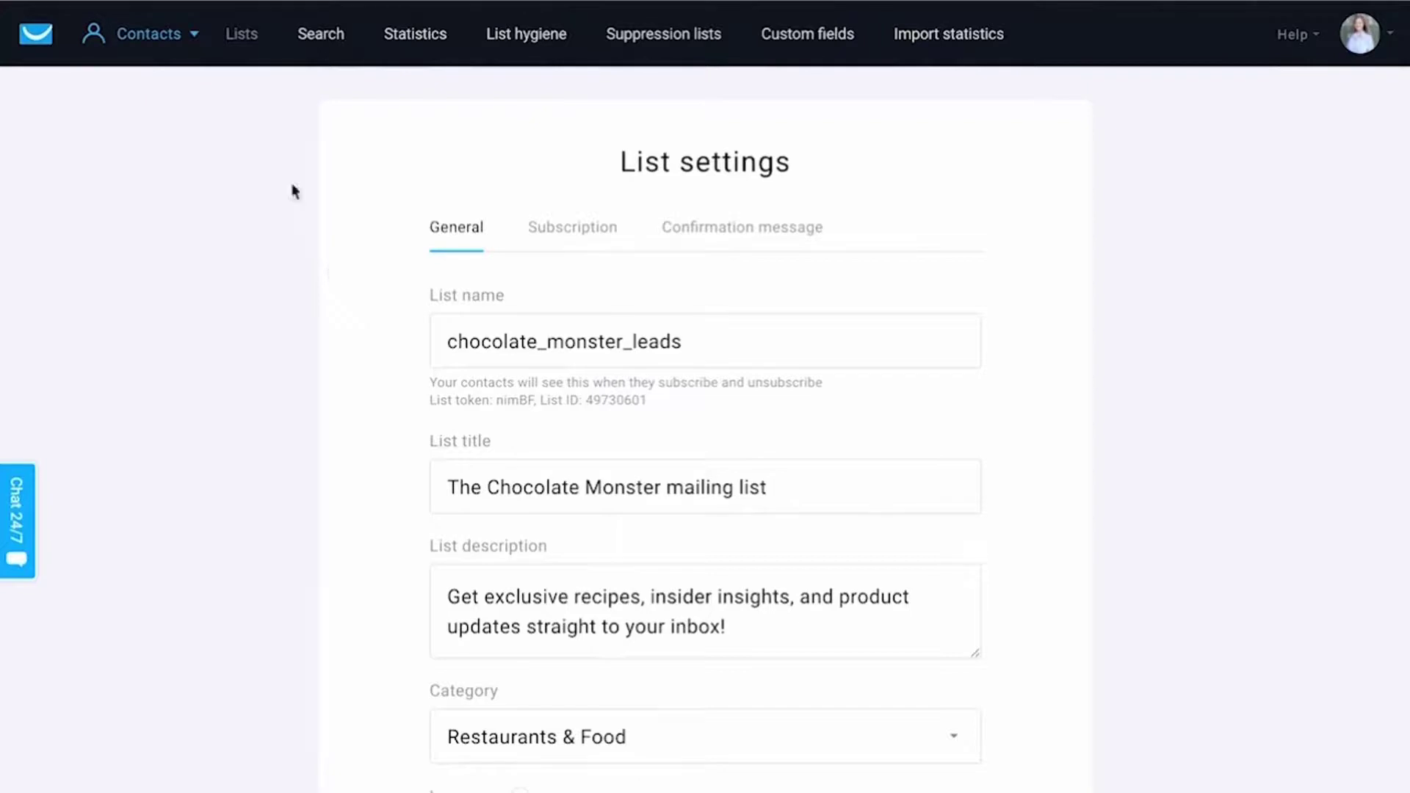
Step: Switch from contacts to email marketing and open the autoresponder overview
click(172, 38)
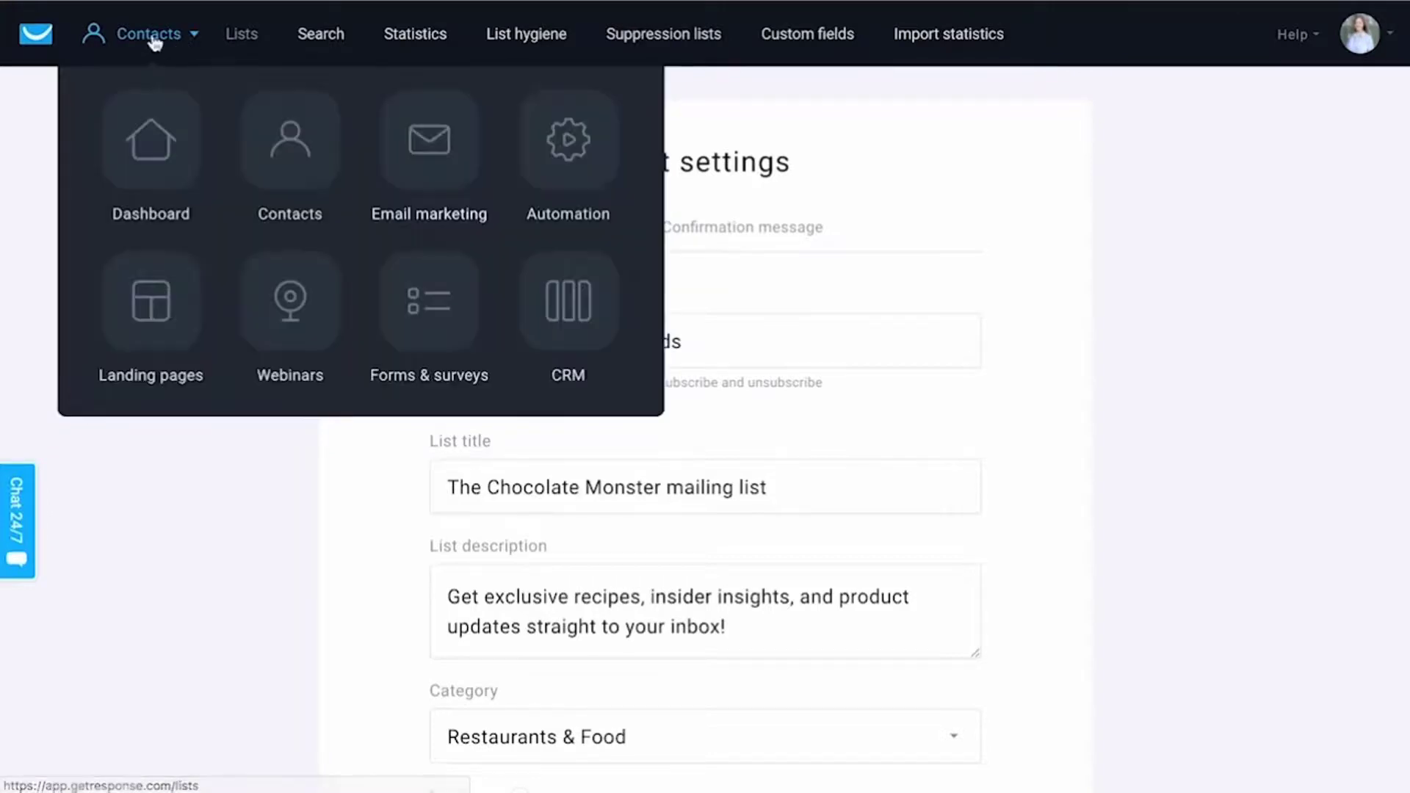
click(430, 149)
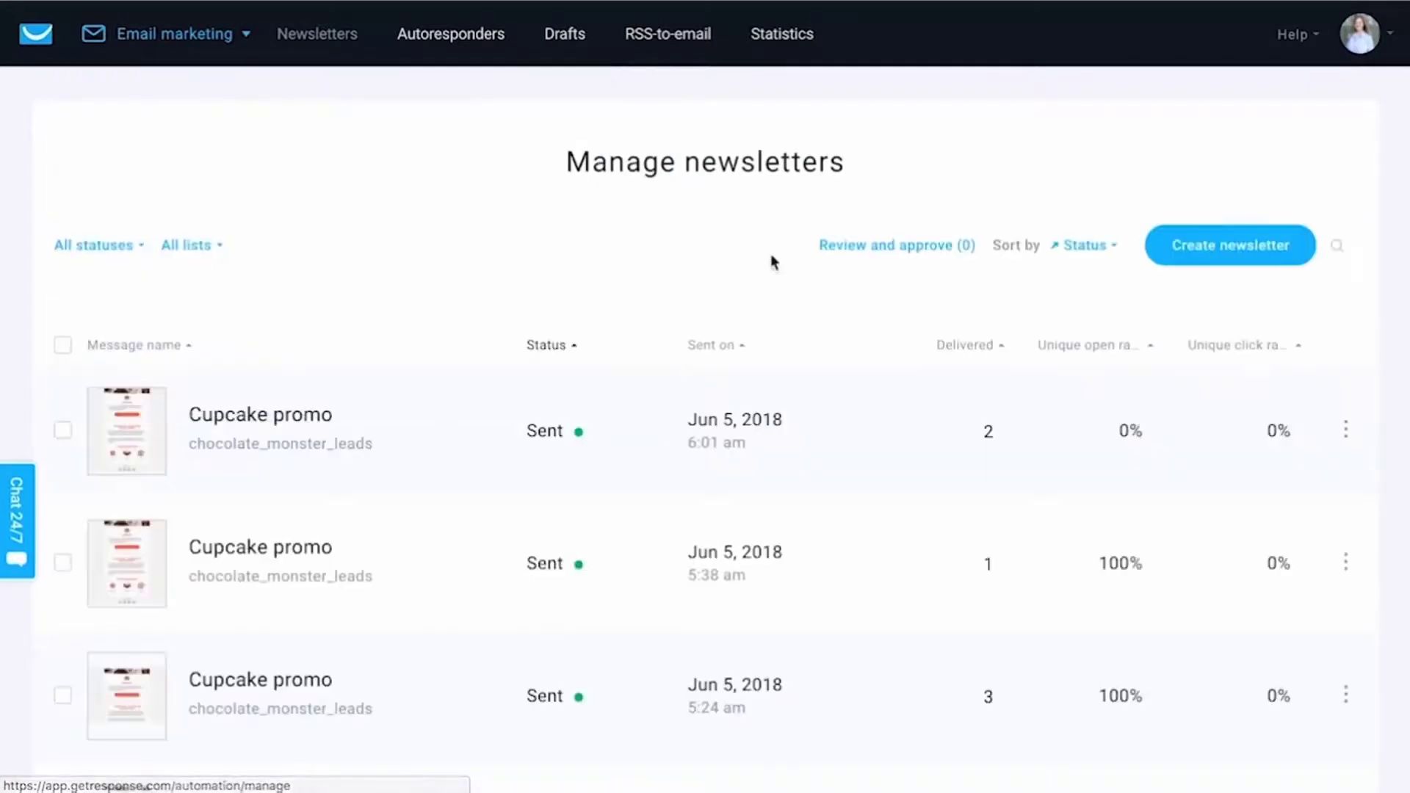
click(477, 42)
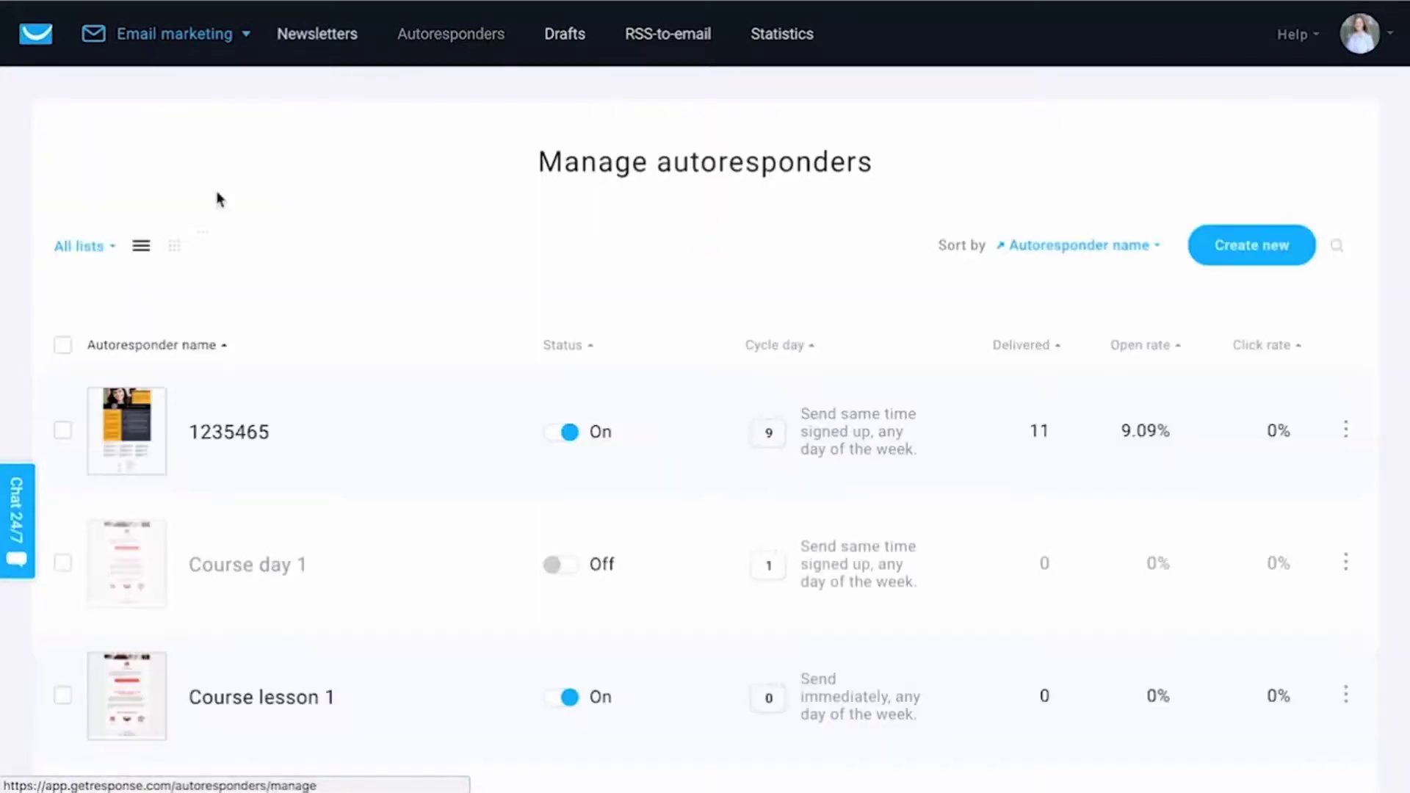
Step: Filter the autoresponders so that only those of the chocolate_monster_leads list are shown
click(92, 250)
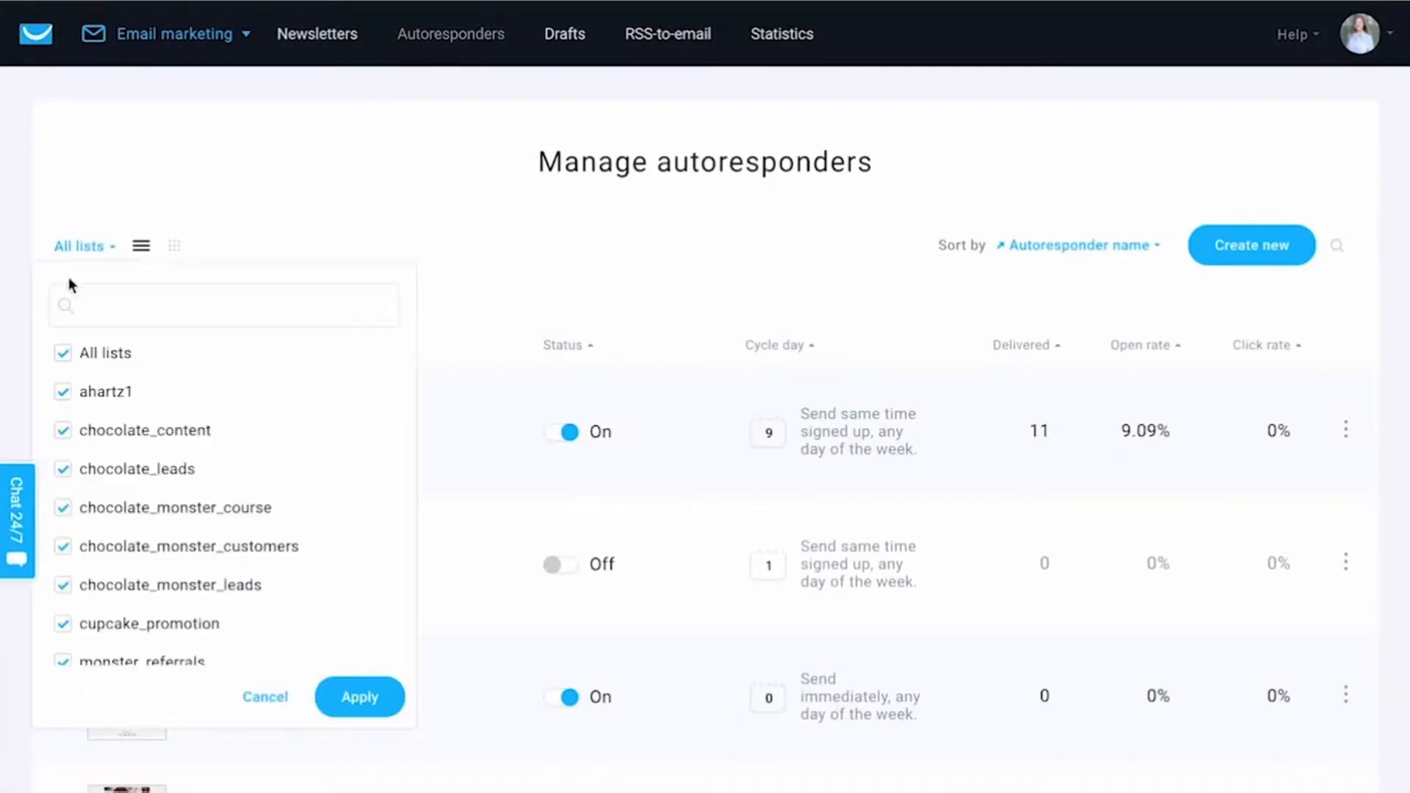
click(65, 353)
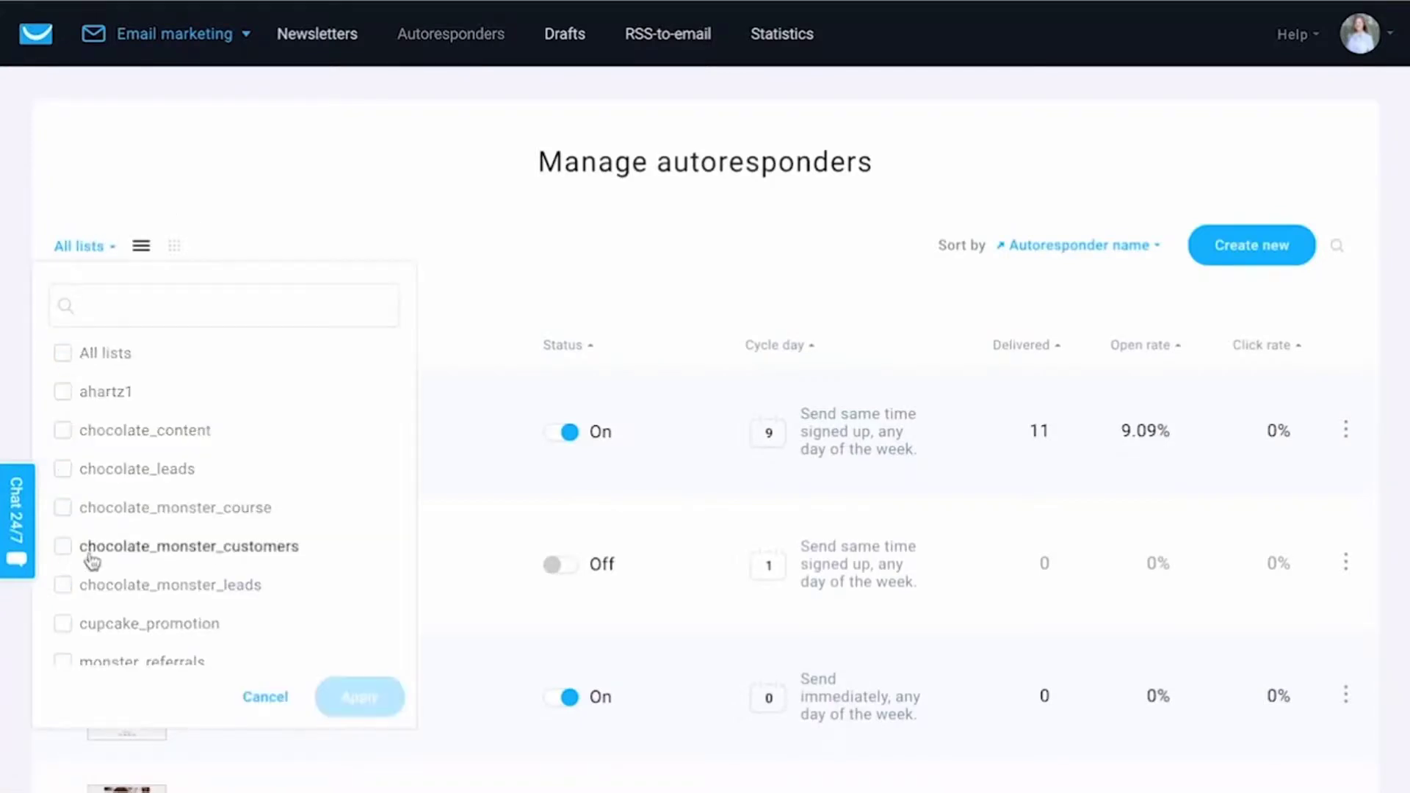
click(64, 586)
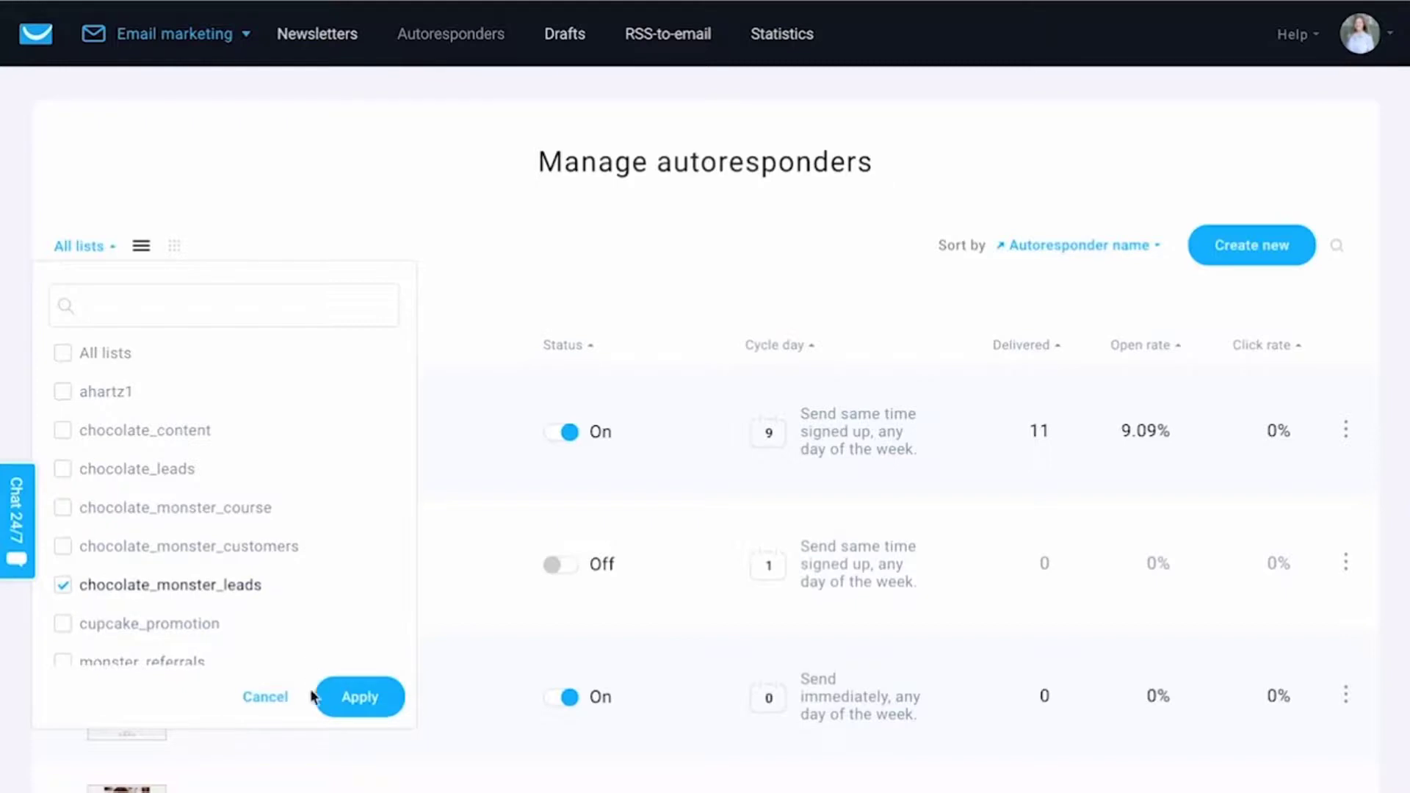
click(346, 701)
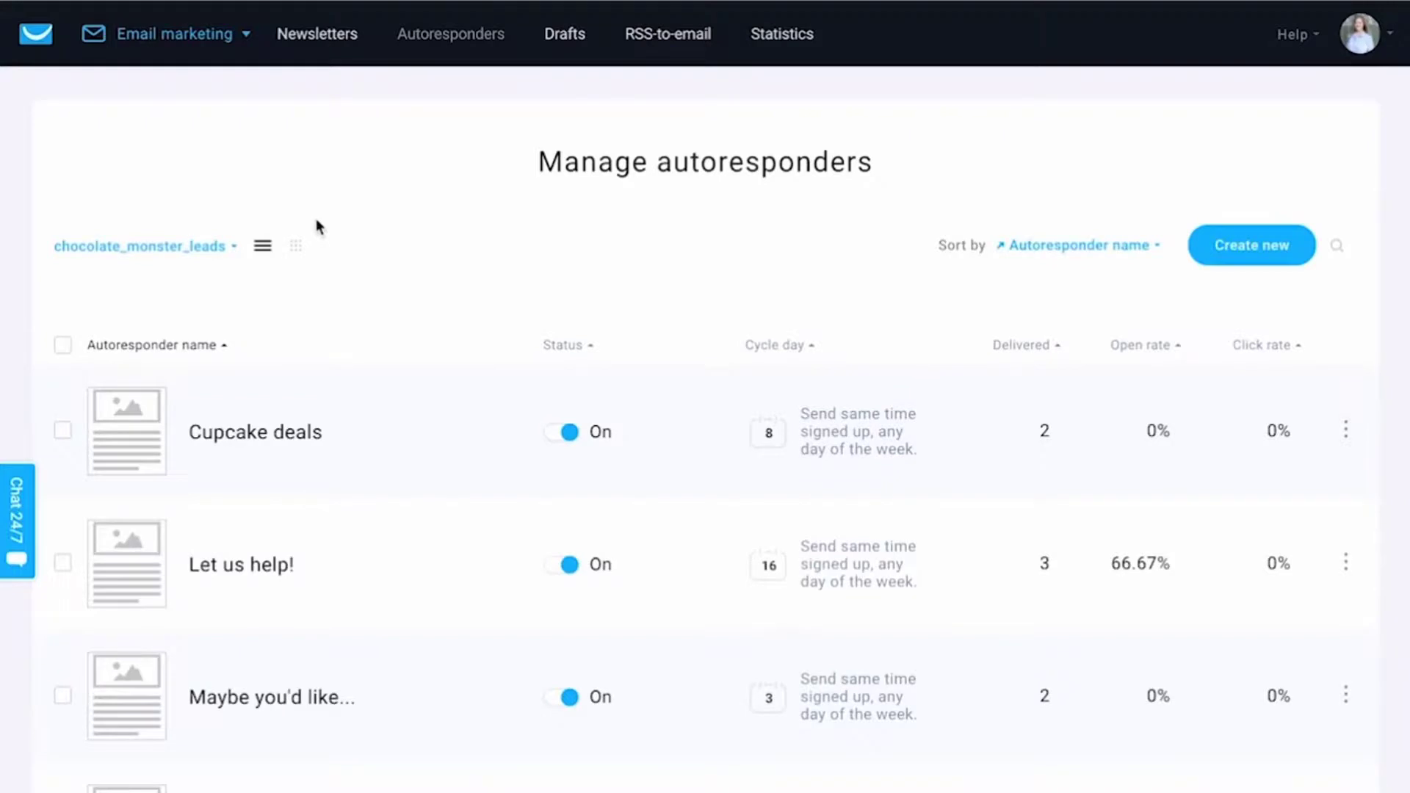
Step: Show the autoresponders in the calendar view and examine on which cycle days the messages are scheduled
click(296, 246)
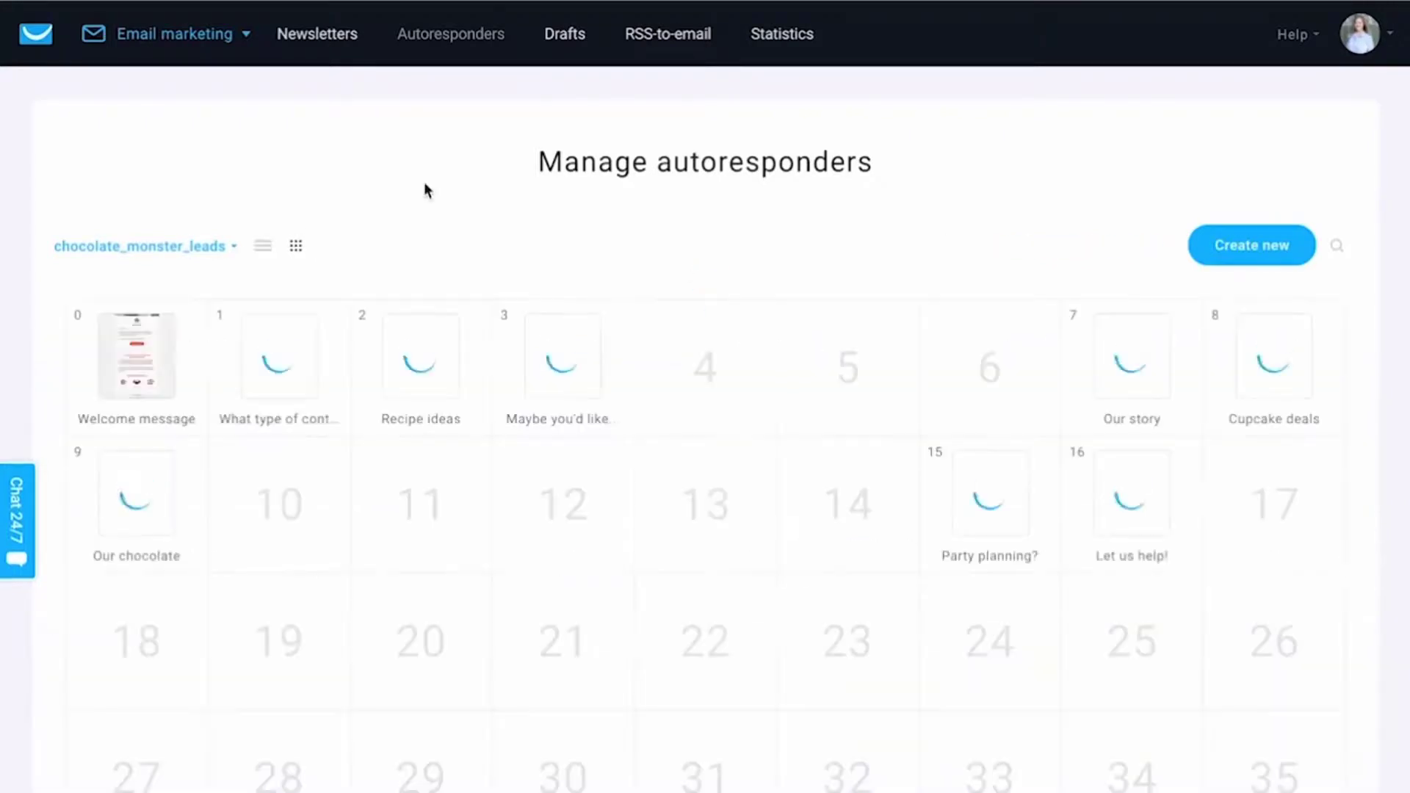
mouse_move(244, 360)
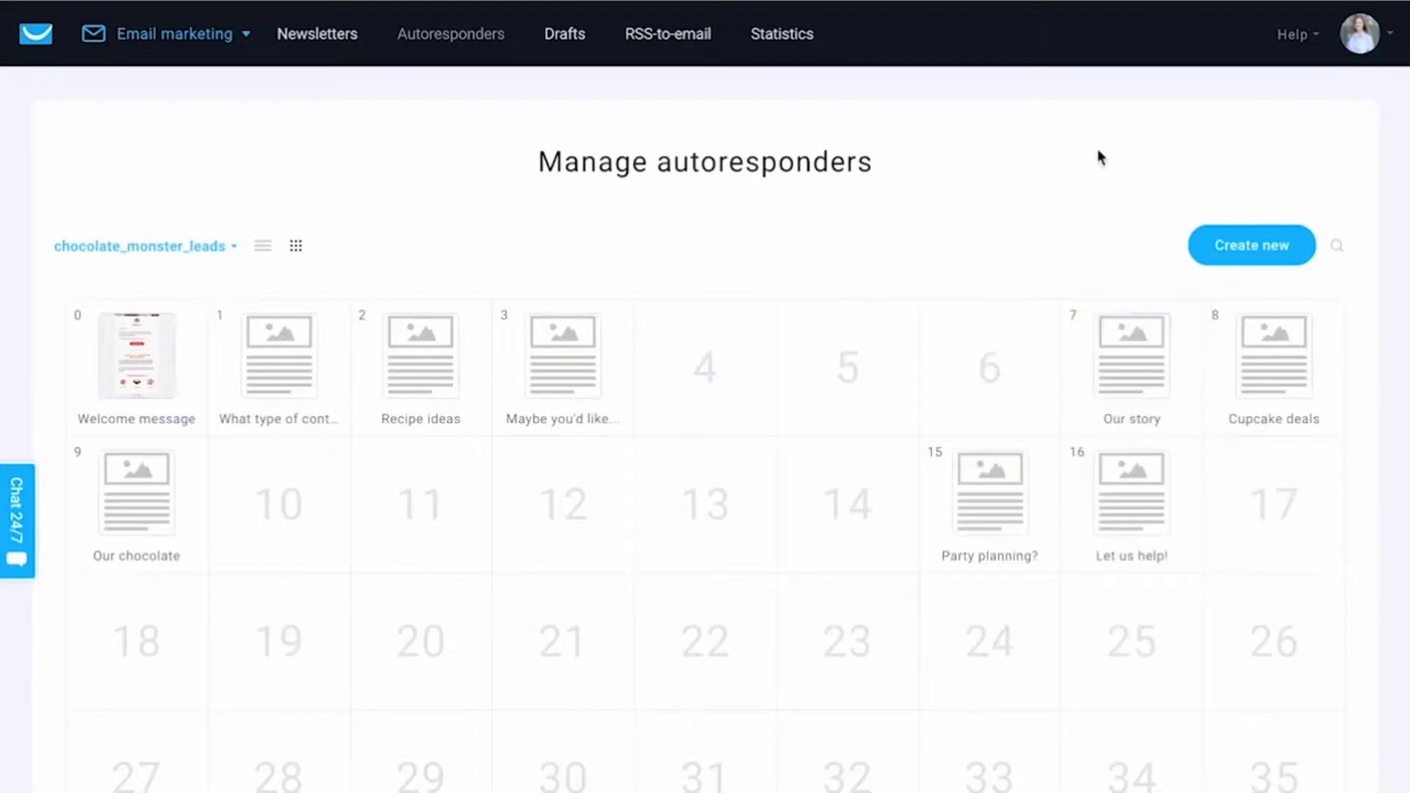
scroll(1090, 143, down, 1)
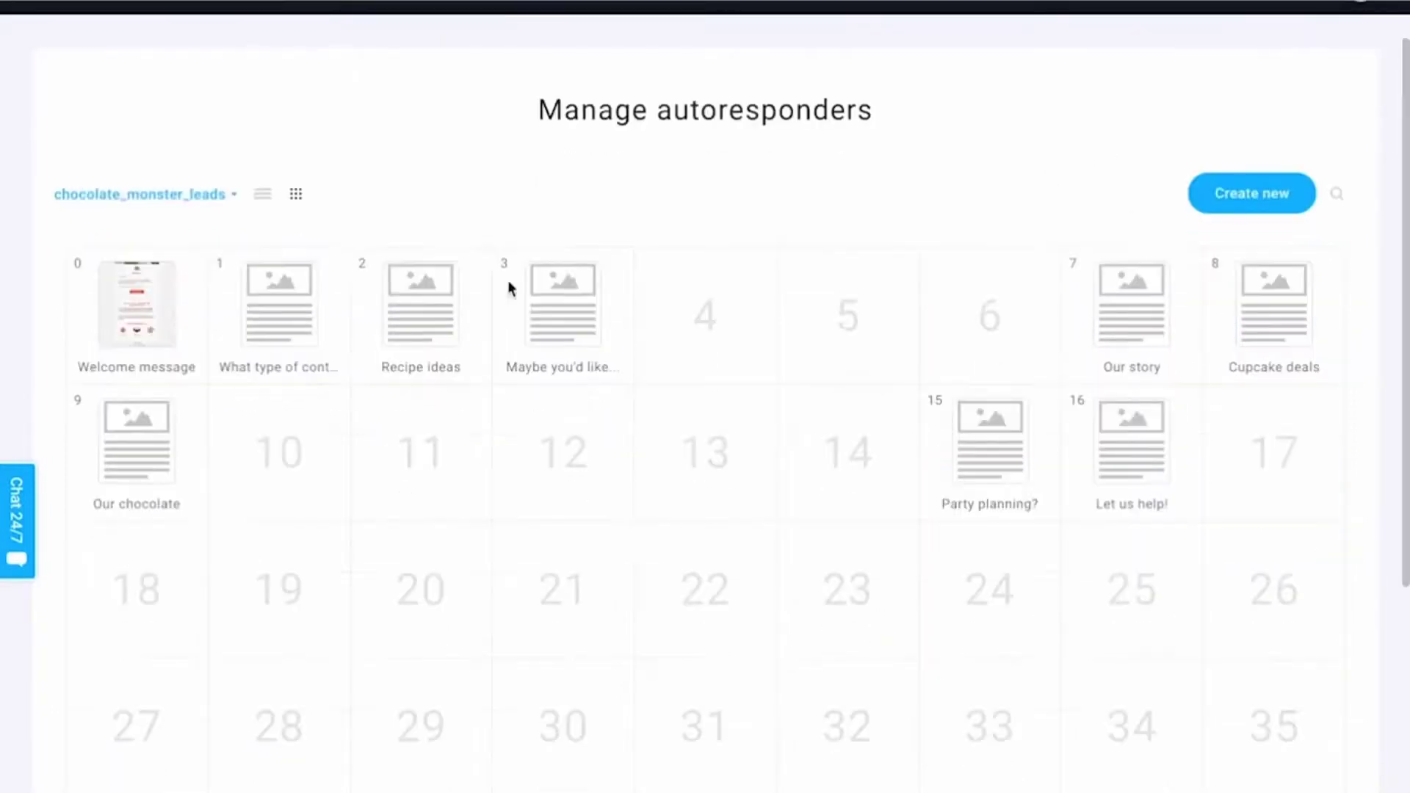
mouse_move(116, 281)
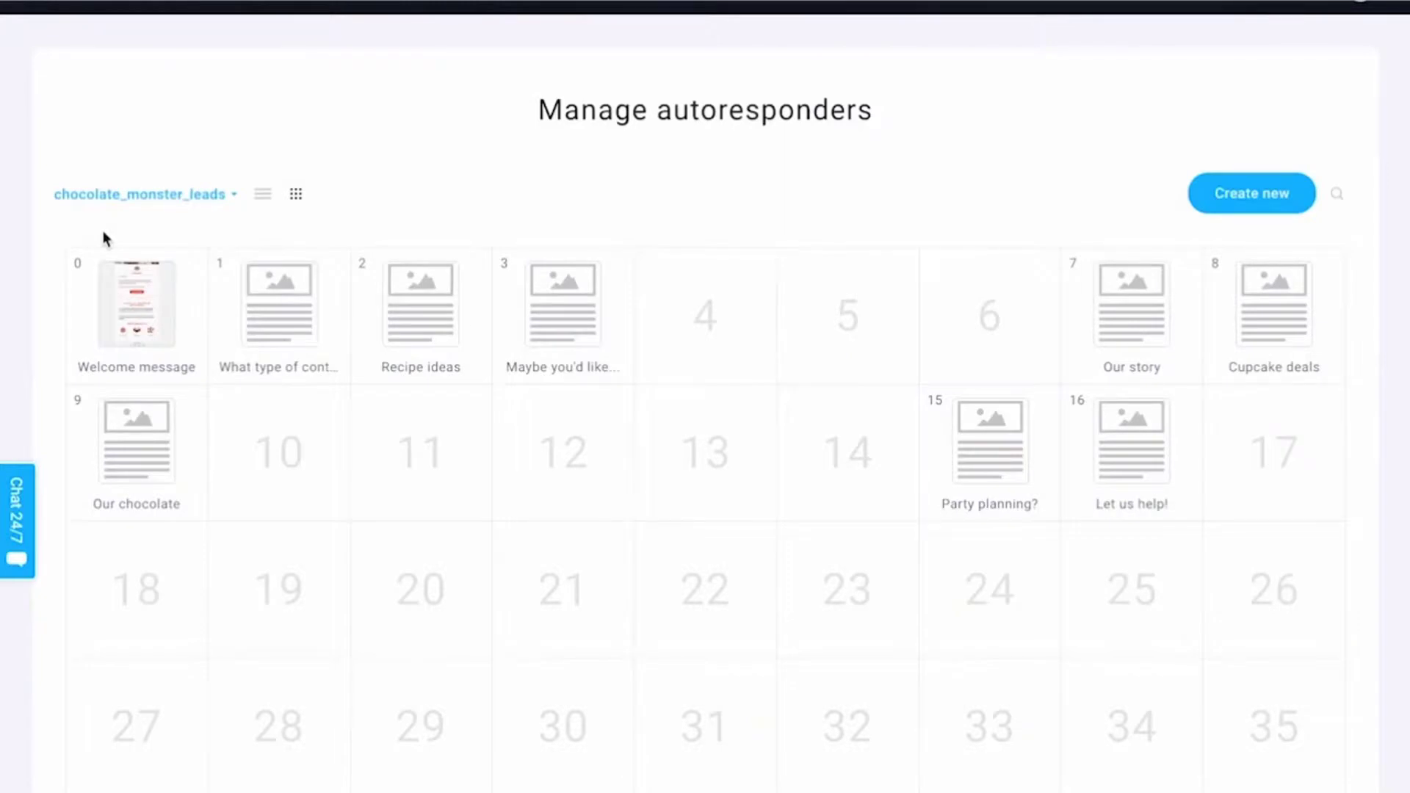
mouse_move(77, 323)
mouse_move(183, 341)
Step: Create a new autoresponder for the list and name it "Welcome message"
click(1225, 204)
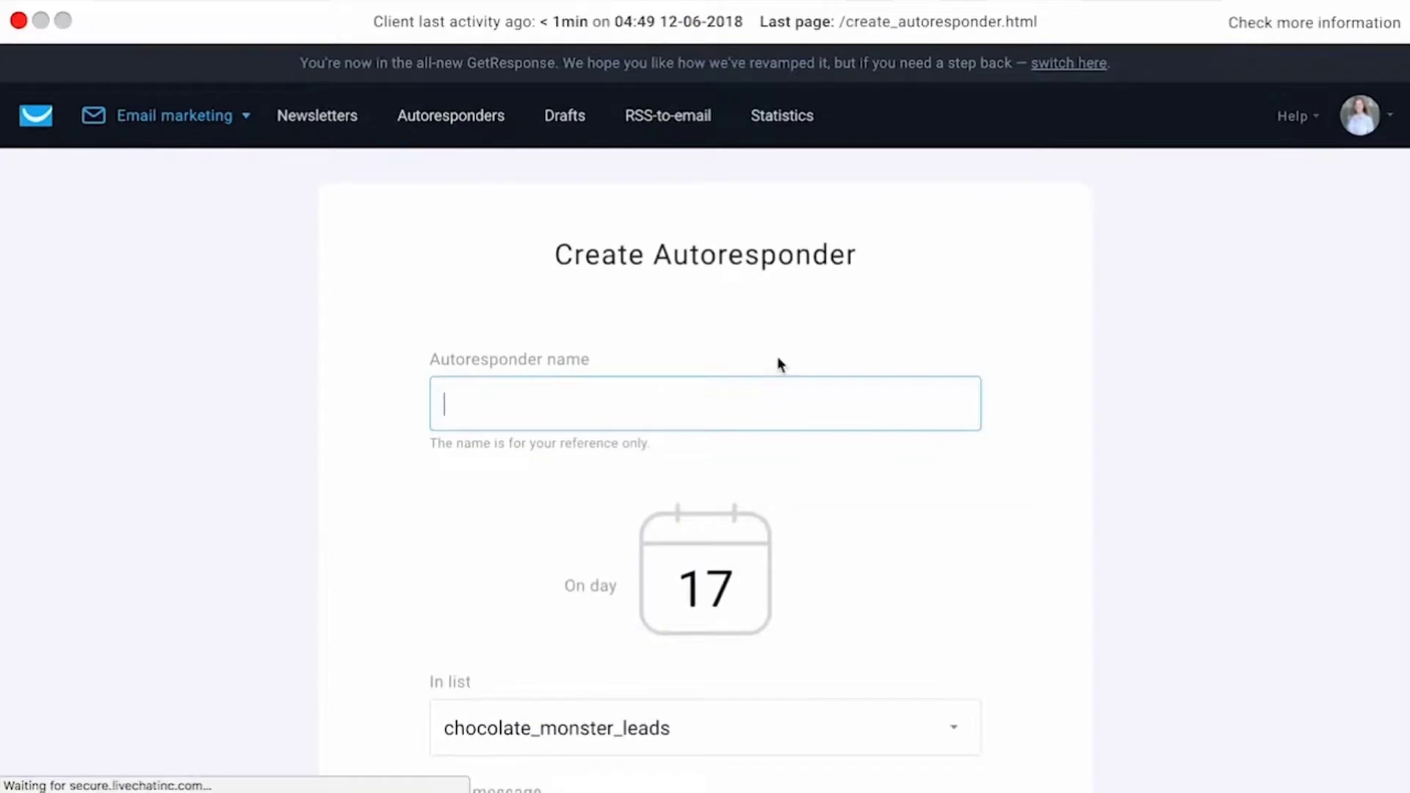
scroll(777, 356, down, 2)
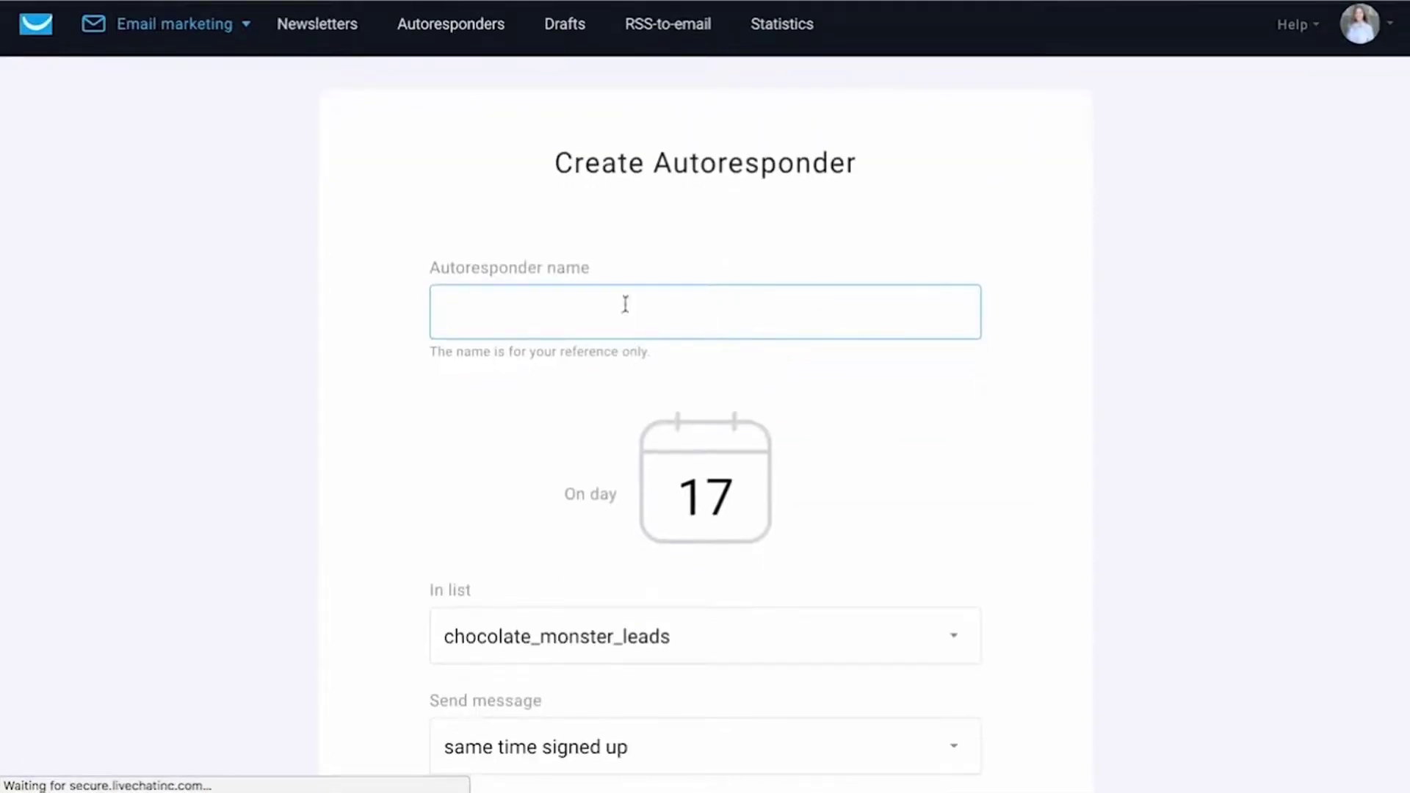
text(welcom)
key(BackSpace)
key(BackSpace)
text(Welcome messg)
key(BackSpace)
text(age)
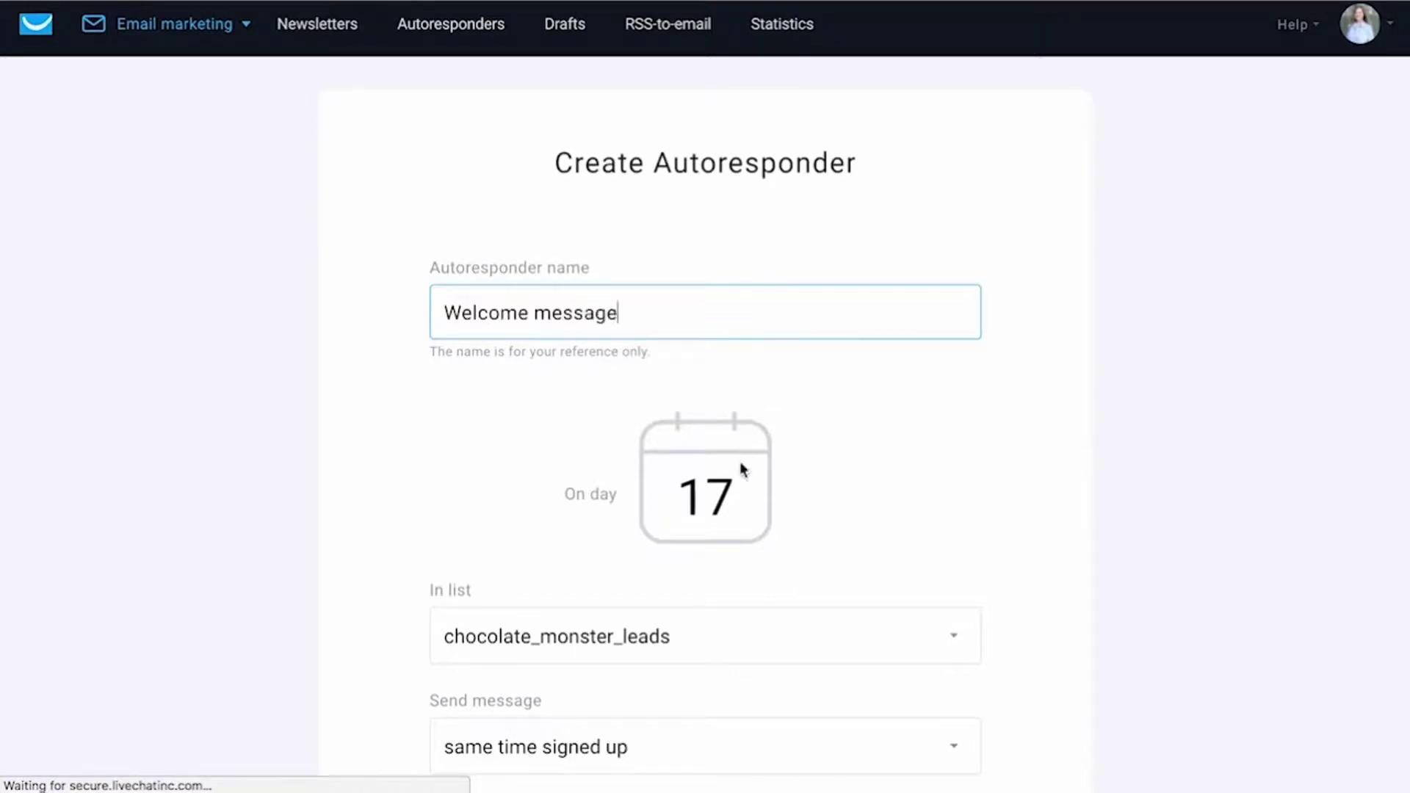
Step: Set the autoresponder to day 0 and check the send message options, keeping immediate sending
drag(741, 507, 677, 507)
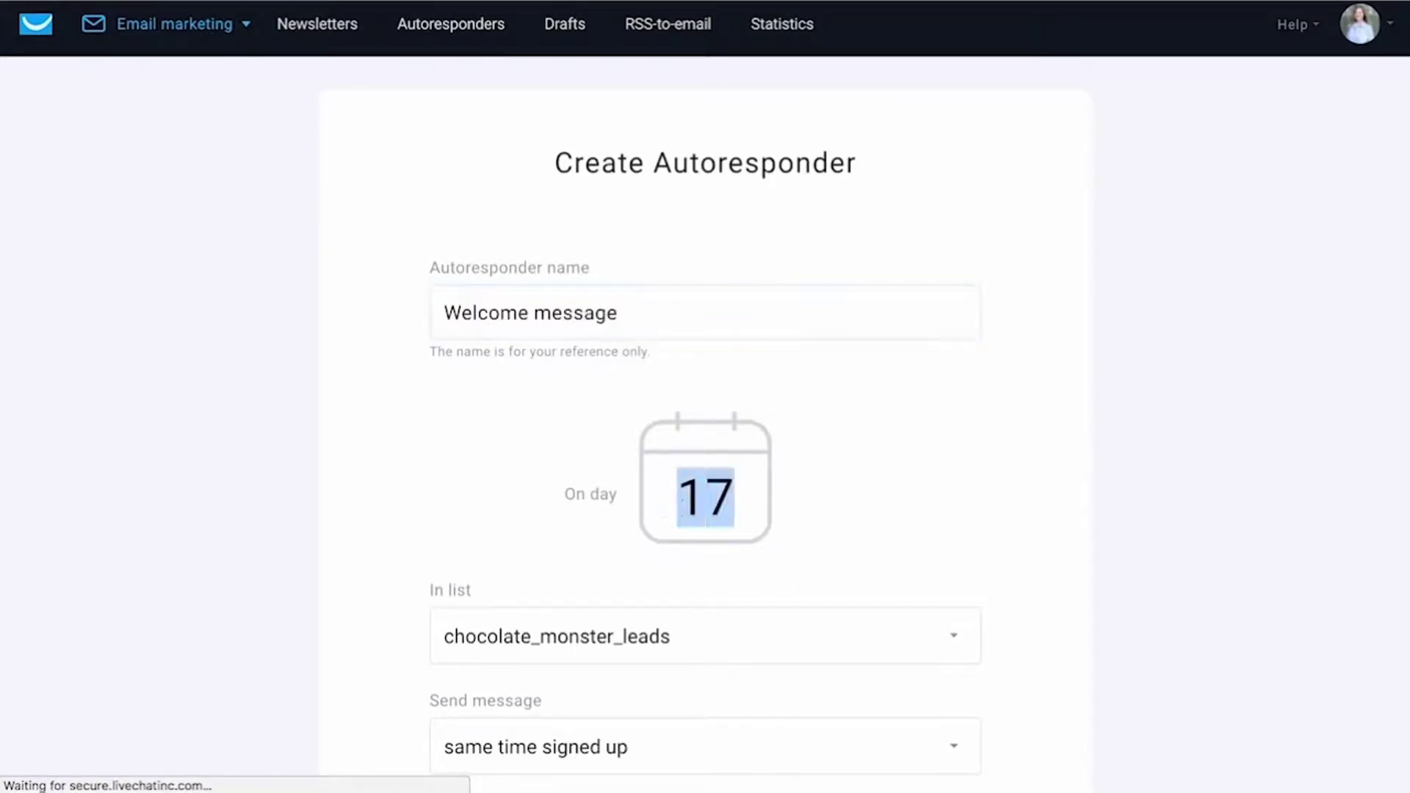
text(0)
scroll(800, 504, down, 3)
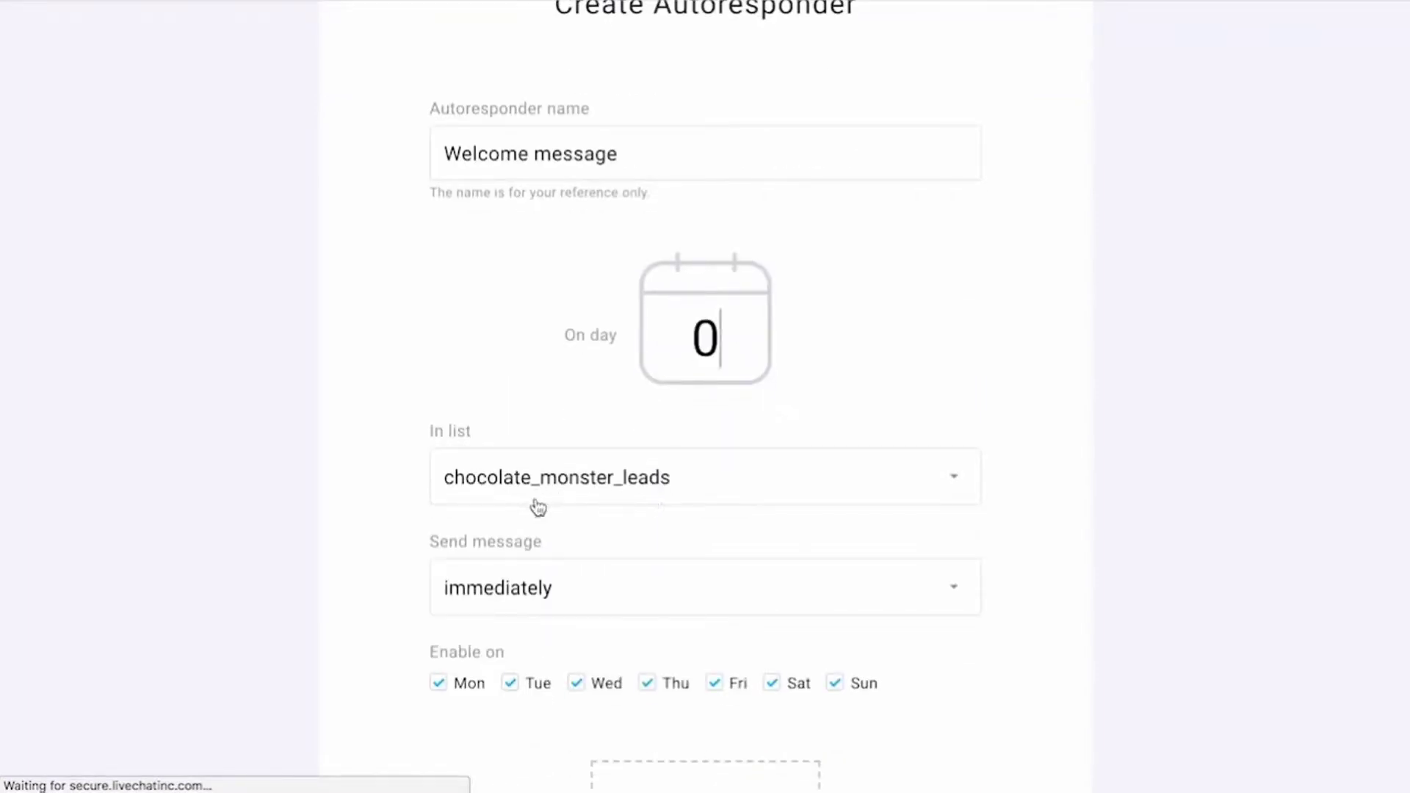
scroll(537, 507, down, 3)
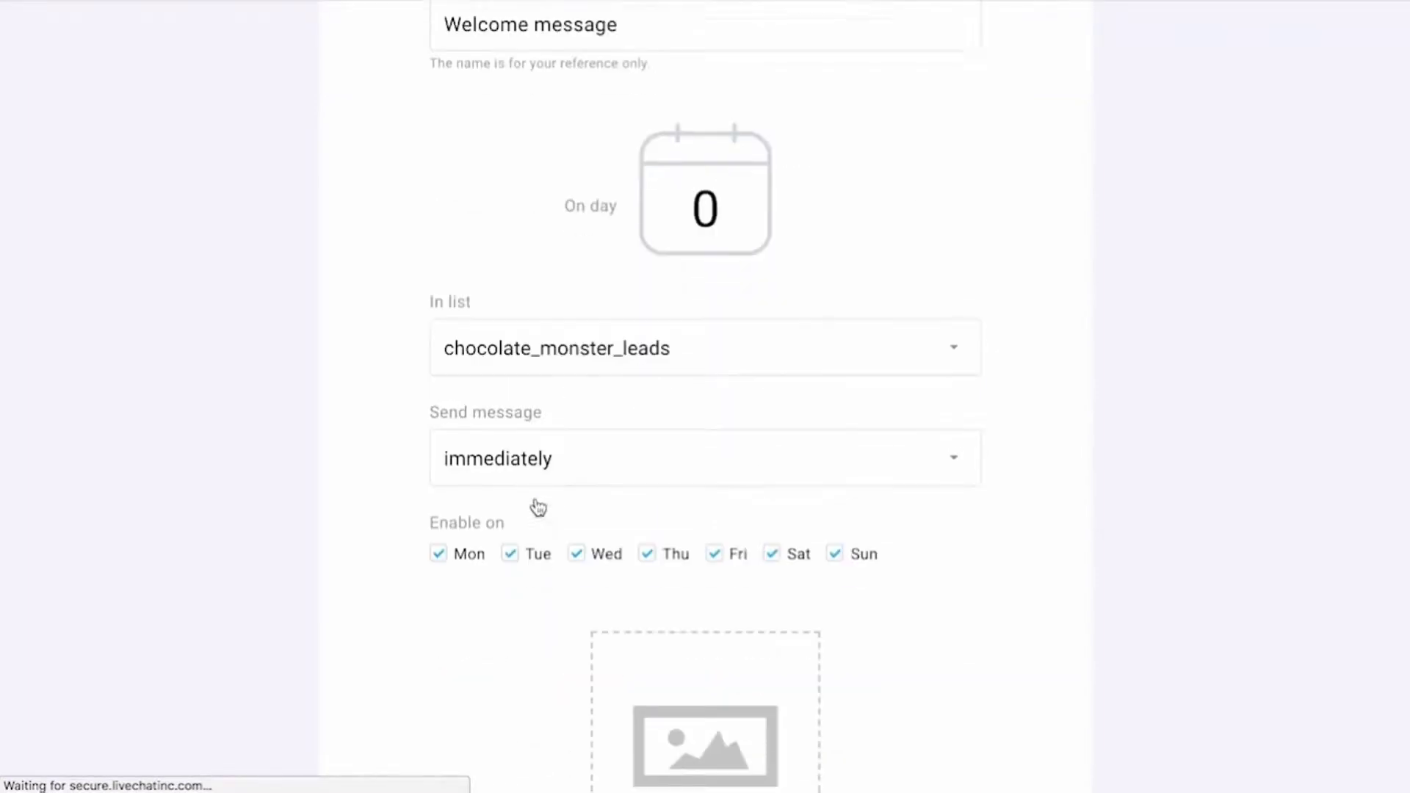
click(563, 458)
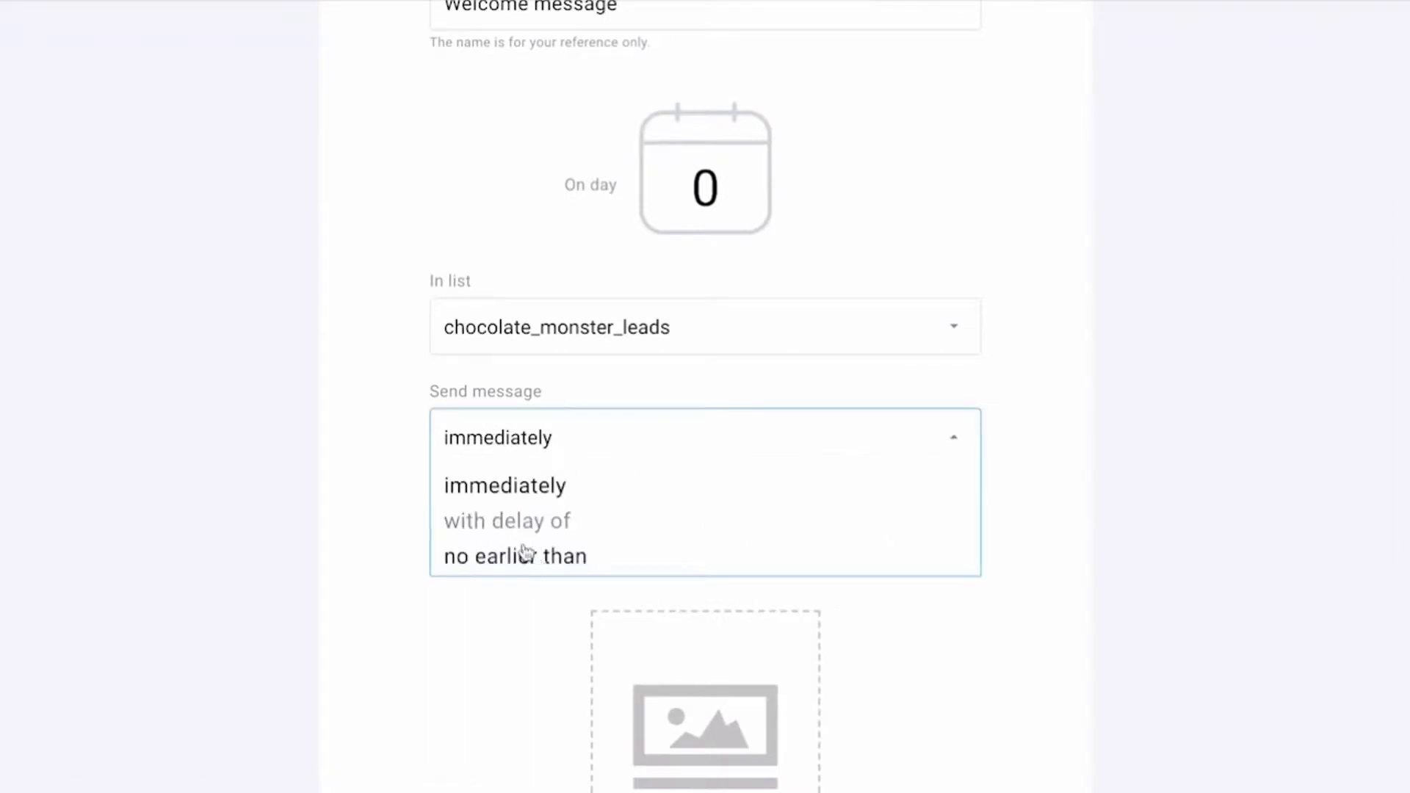
click(394, 401)
Step: Re-enable Wednesday so the autoresponder is sent on every day of the week
scroll(390, 399, down, 2)
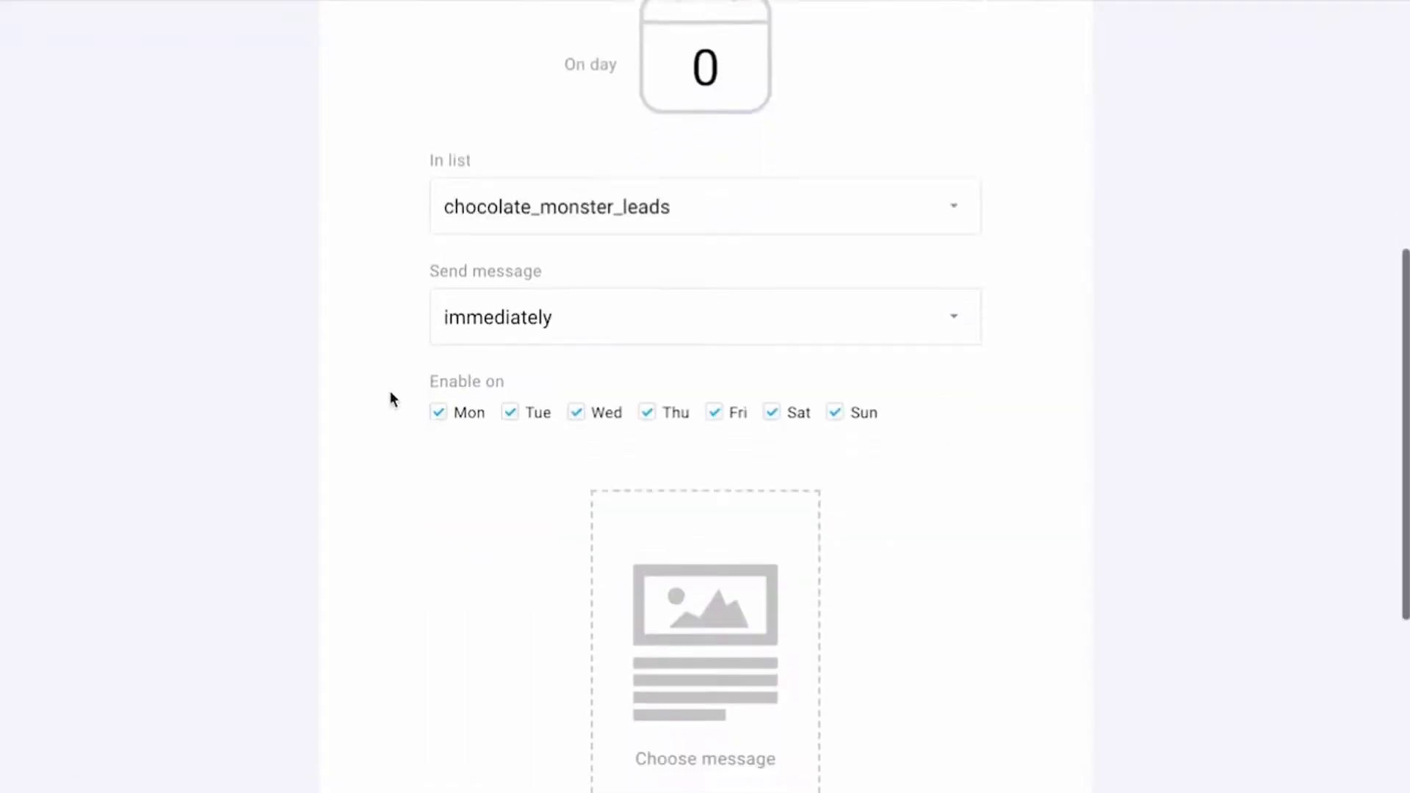
scroll(397, 396, down, 1)
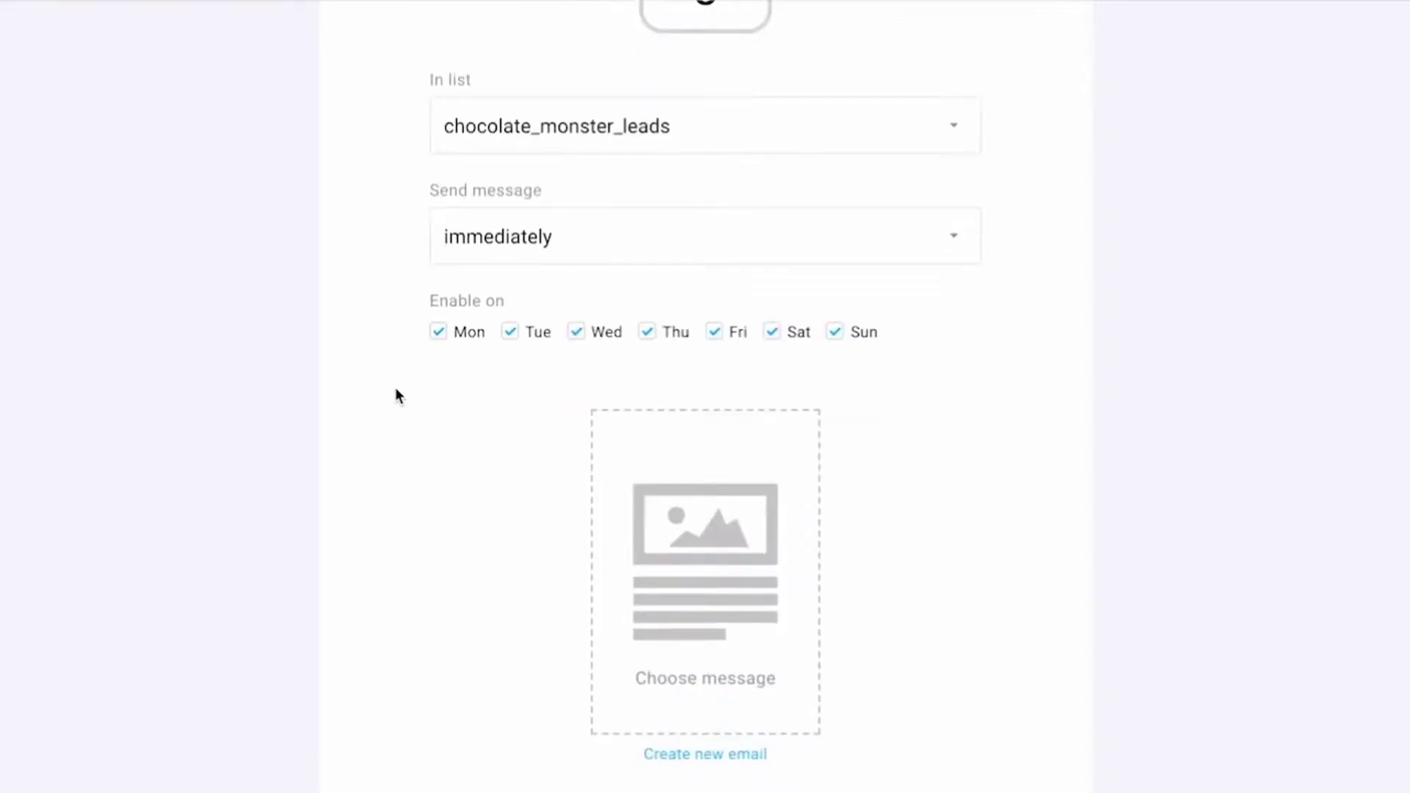
scroll(395, 396, down, 1)
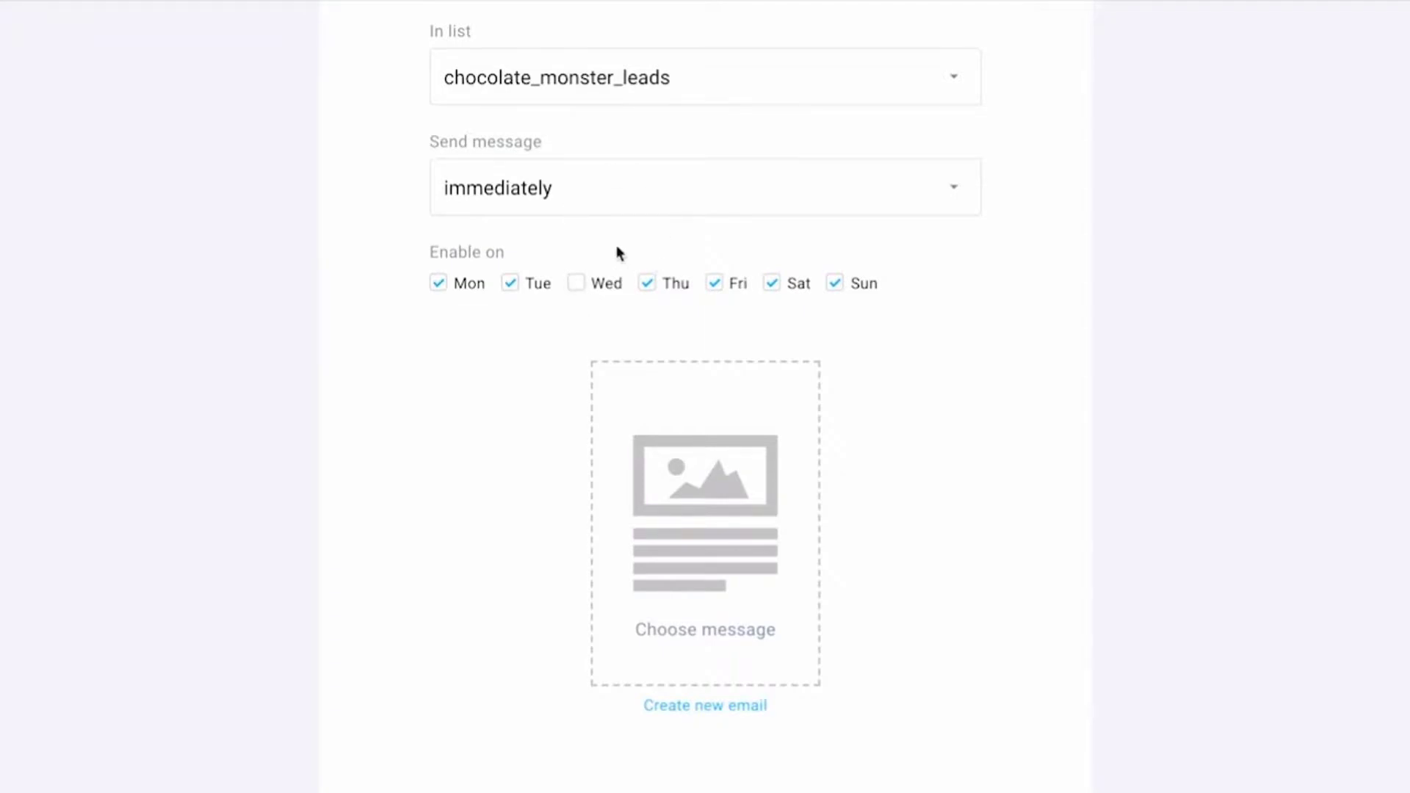
click(577, 283)
scroll(871, 352, down, 2)
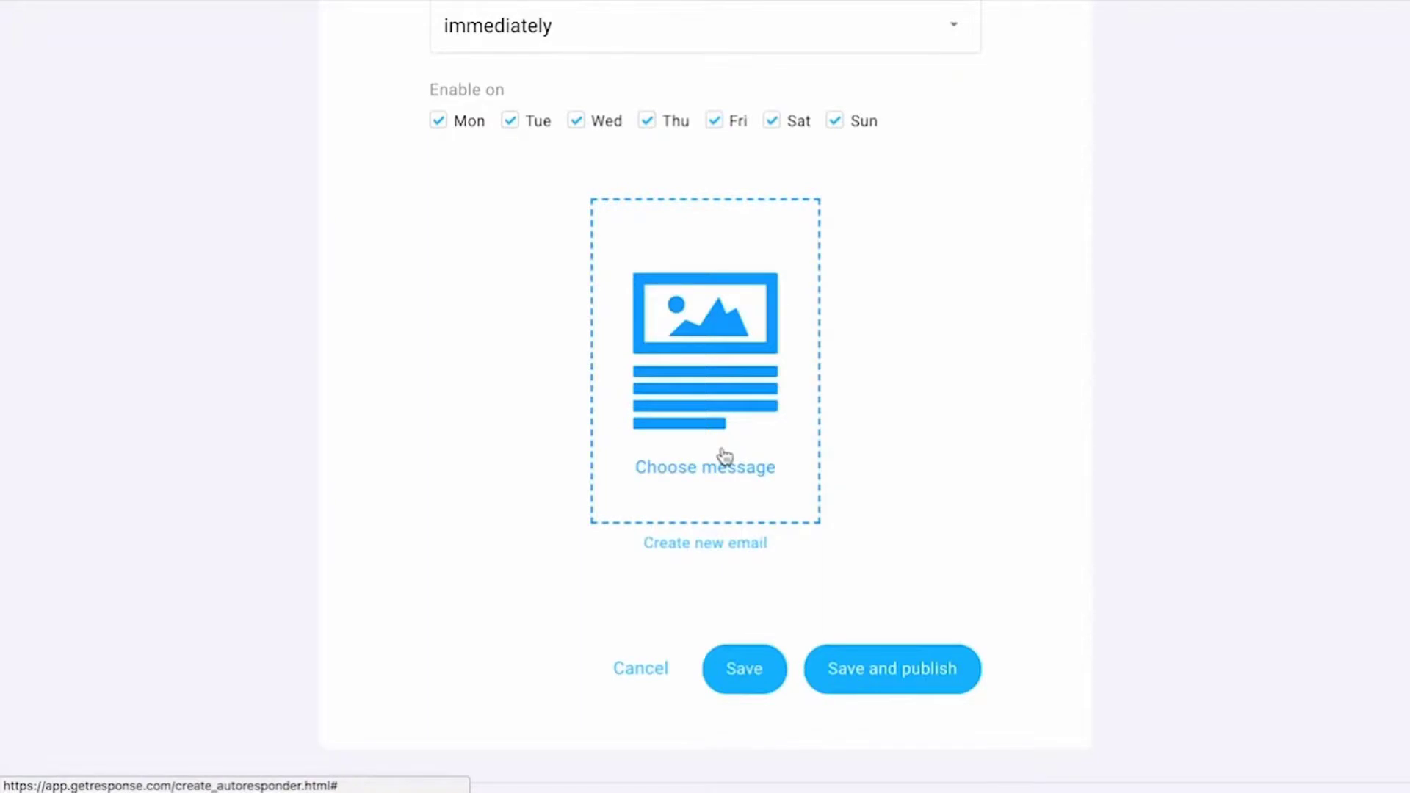
Step: Create a new email for the autoresponder and name the message "Chocolate leads signup welcome"
click(751, 549)
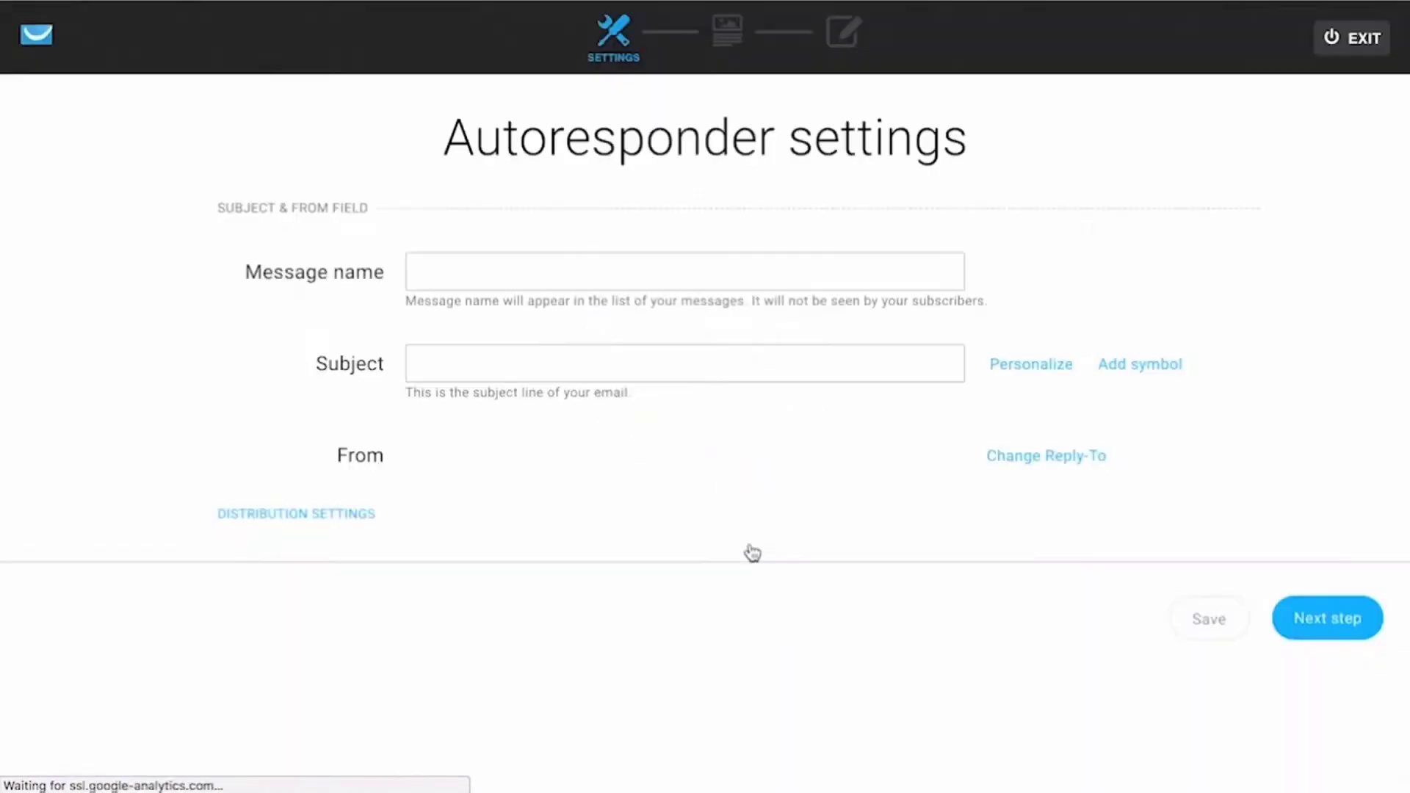
click(598, 267)
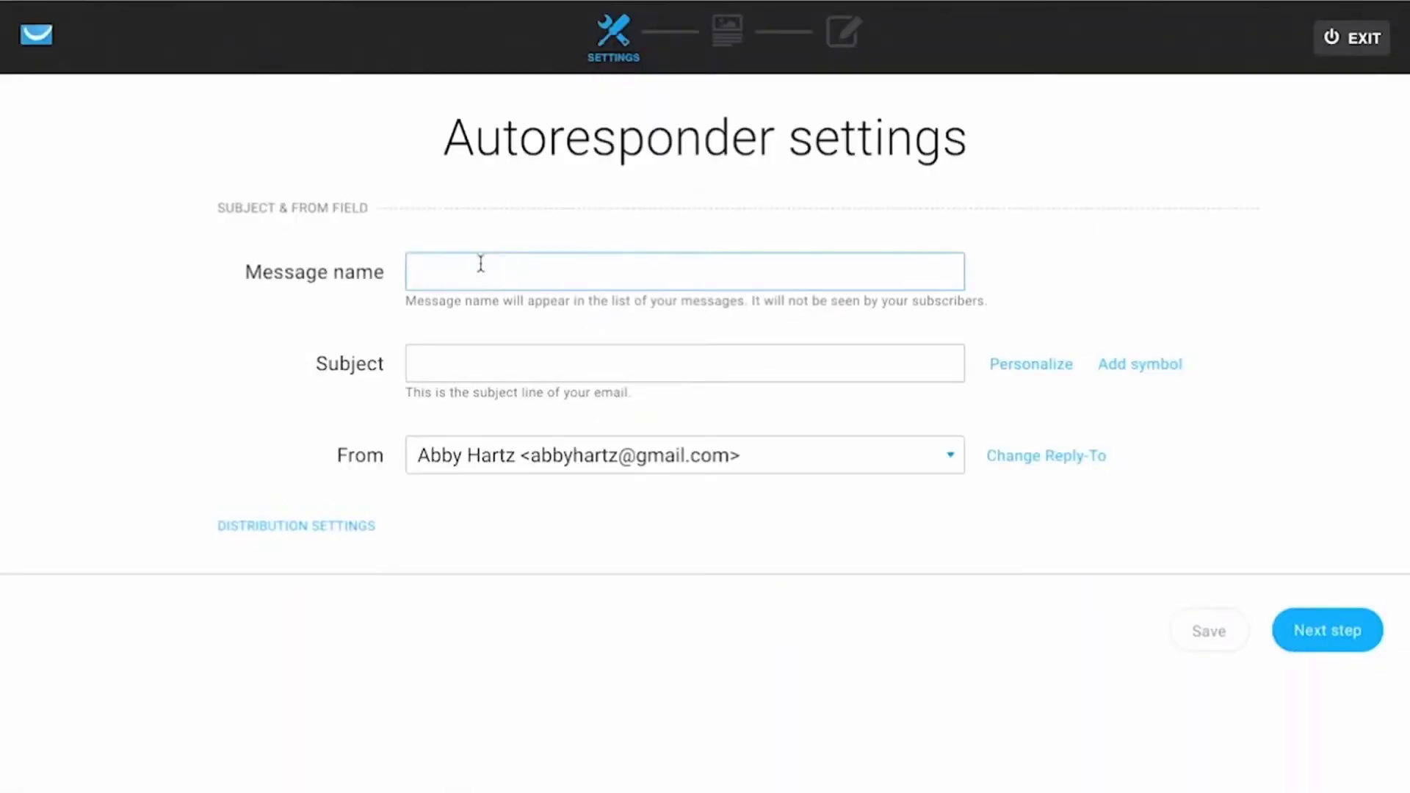
text(Chocolate leads signup welcome)
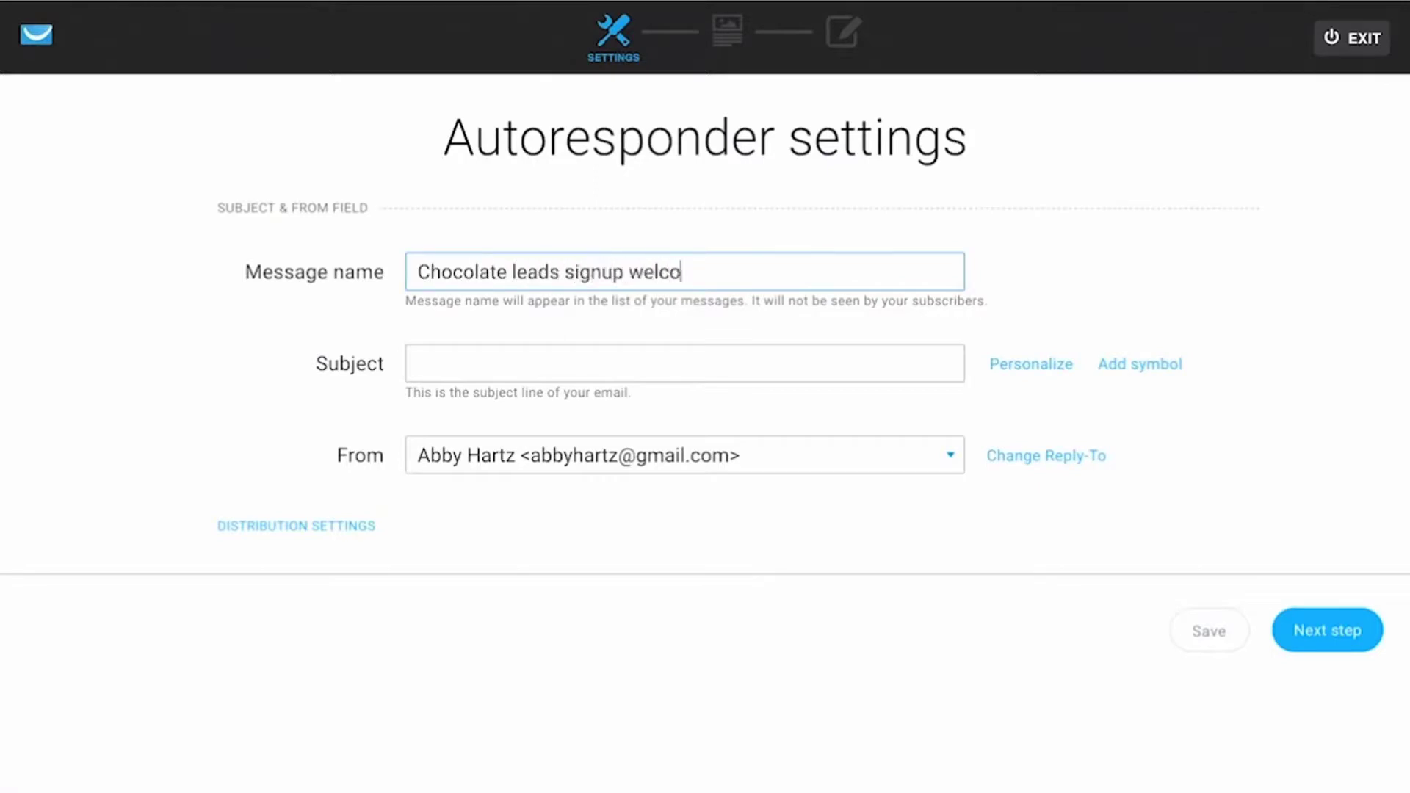
Step: Begin the email subject with "Welcome," followed by the [[firstname]] contact field and an exclamation mark
click(462, 353)
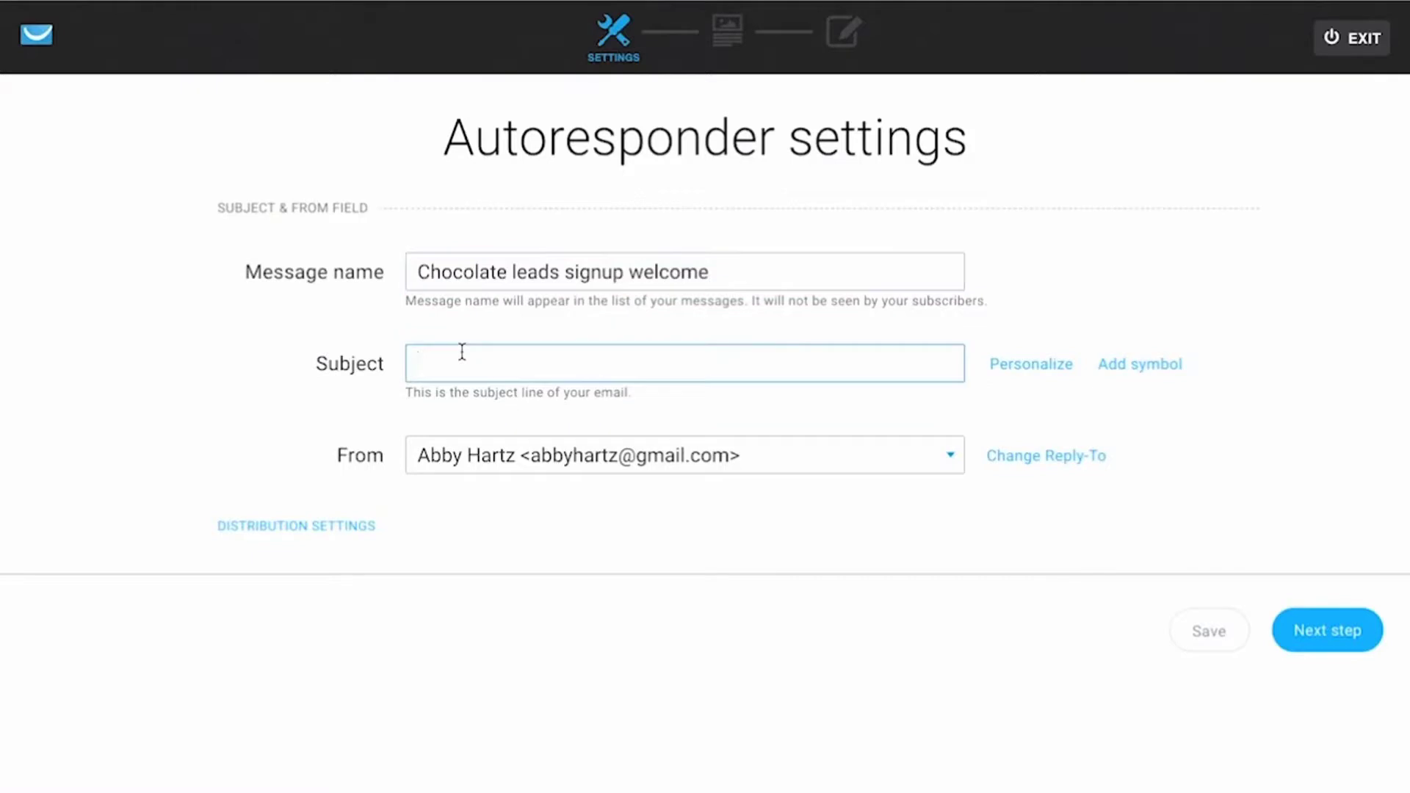
text(Welcome,)
click(1006, 362)
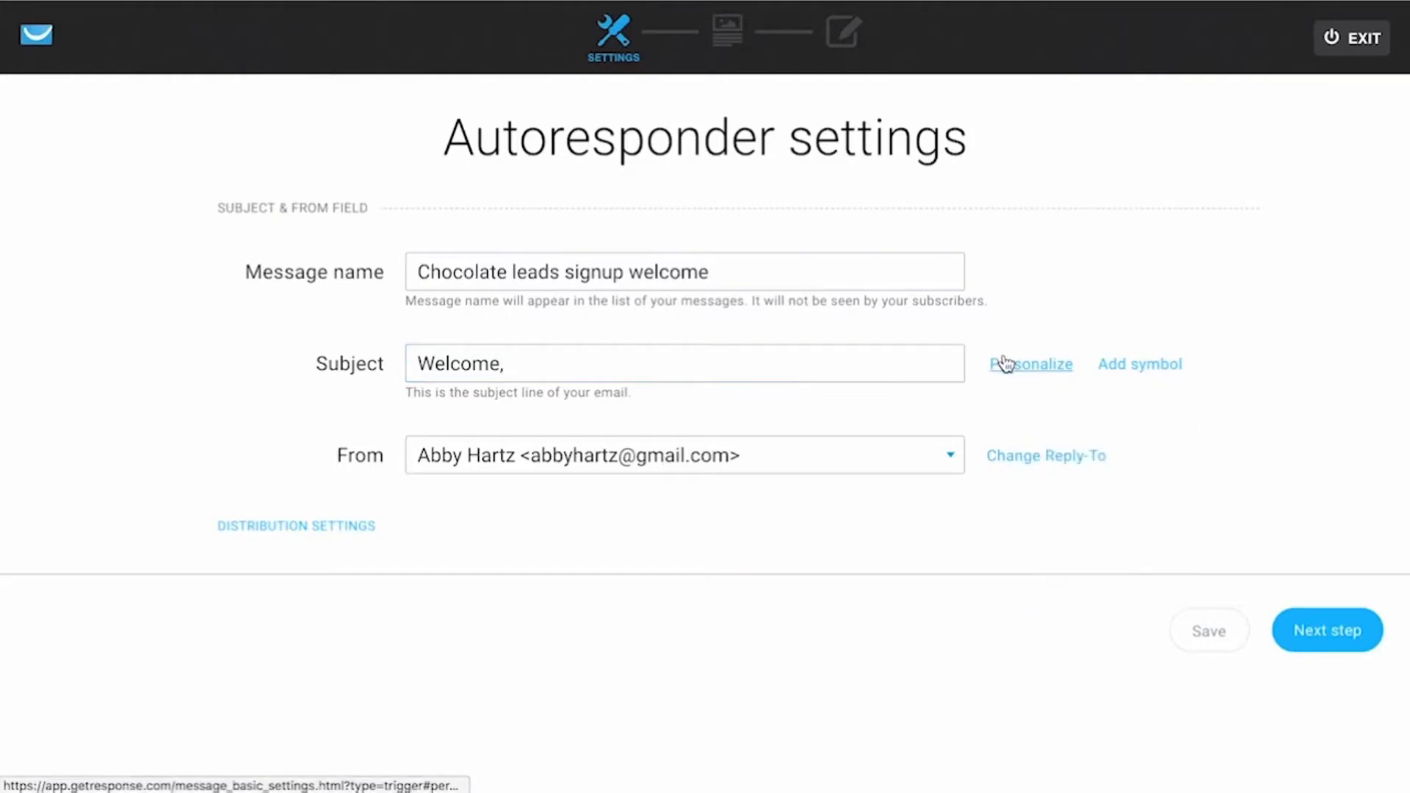
click(1060, 364)
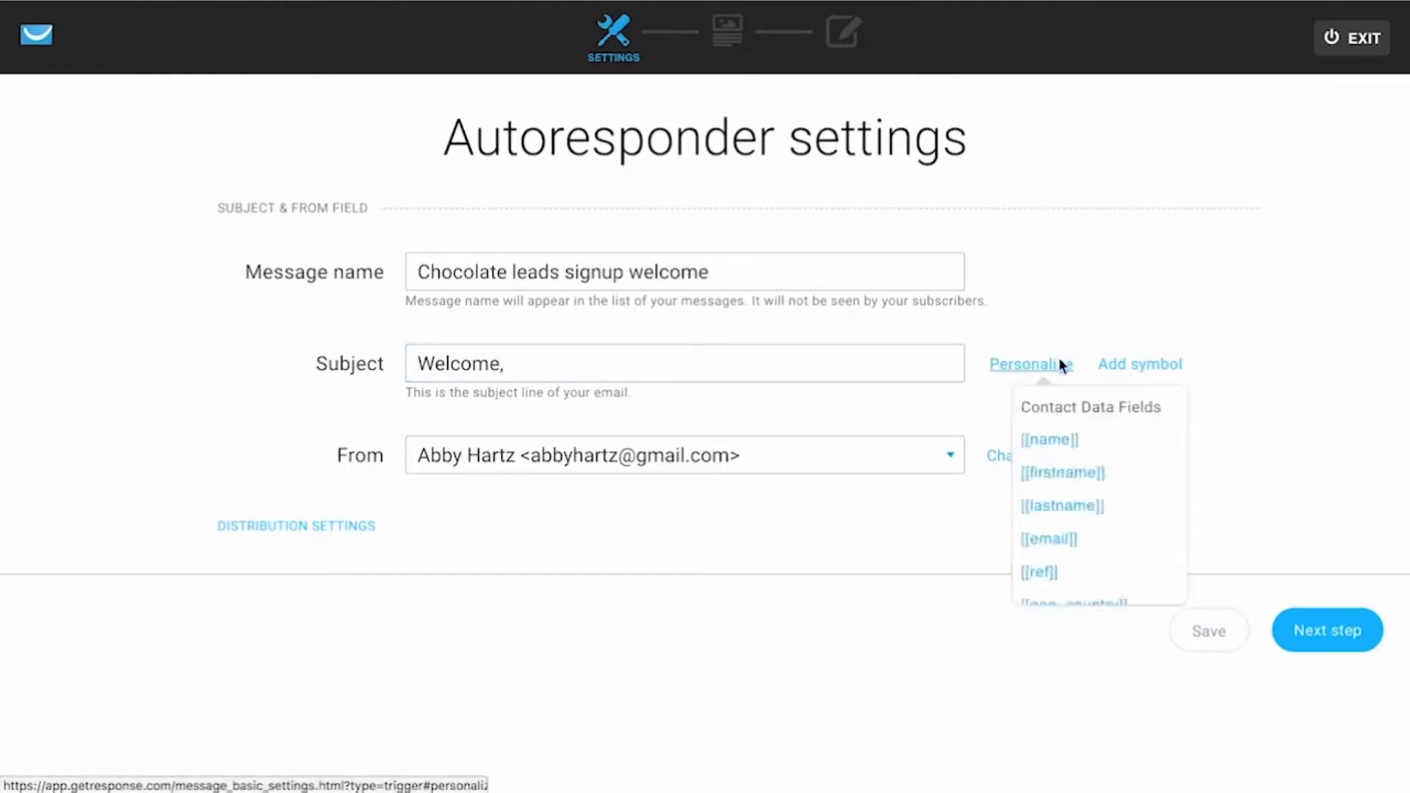
click(1061, 474)
text(! )
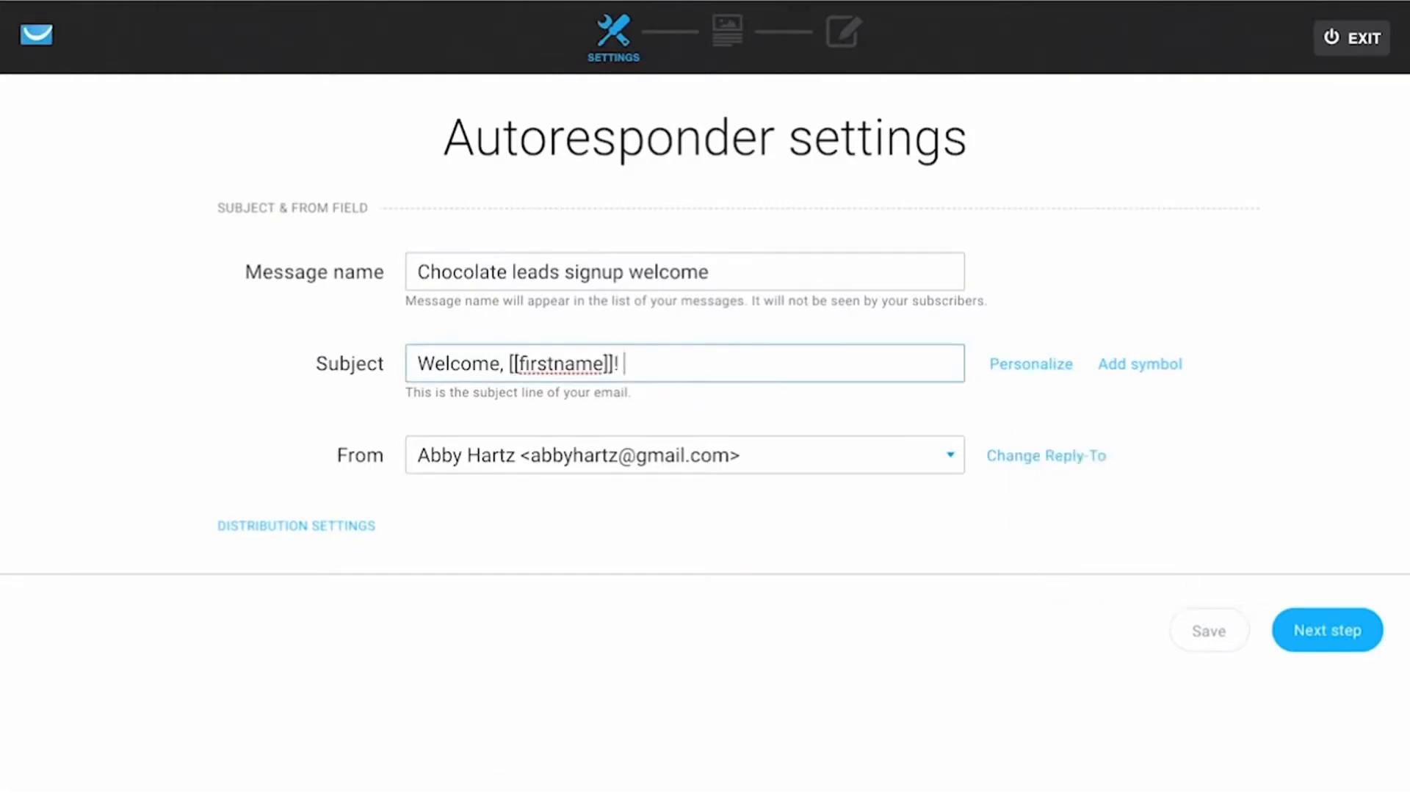
Step: Complete the subject line with the text "Download your ebook now!" after the greeting
text(Download your book)
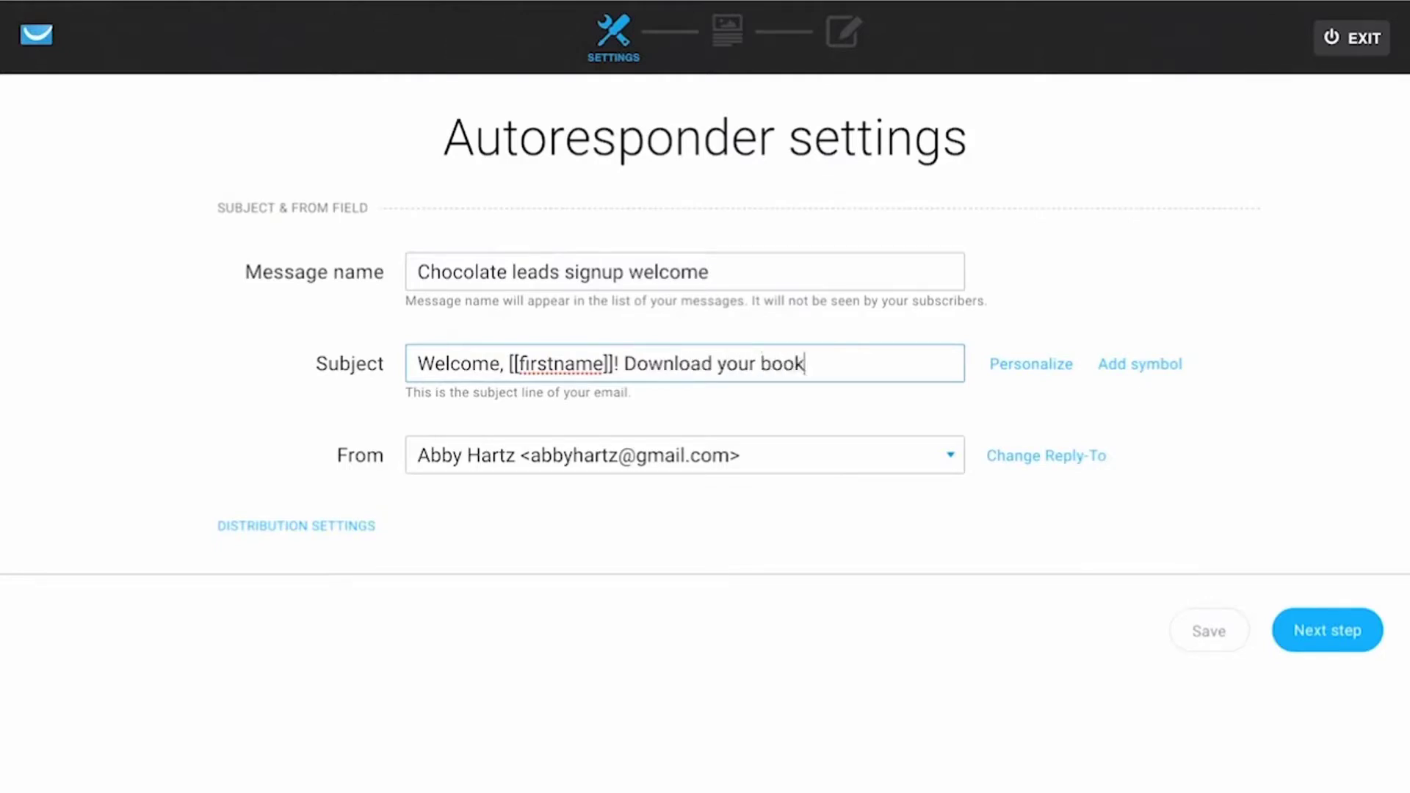
key(BackSpace)
key(BackSpace)
key(BackSpace)
key(BackSpace)
text(ebook no)
key(BackSpace)
key(BackSpace)
text(now!)
click(1031, 364)
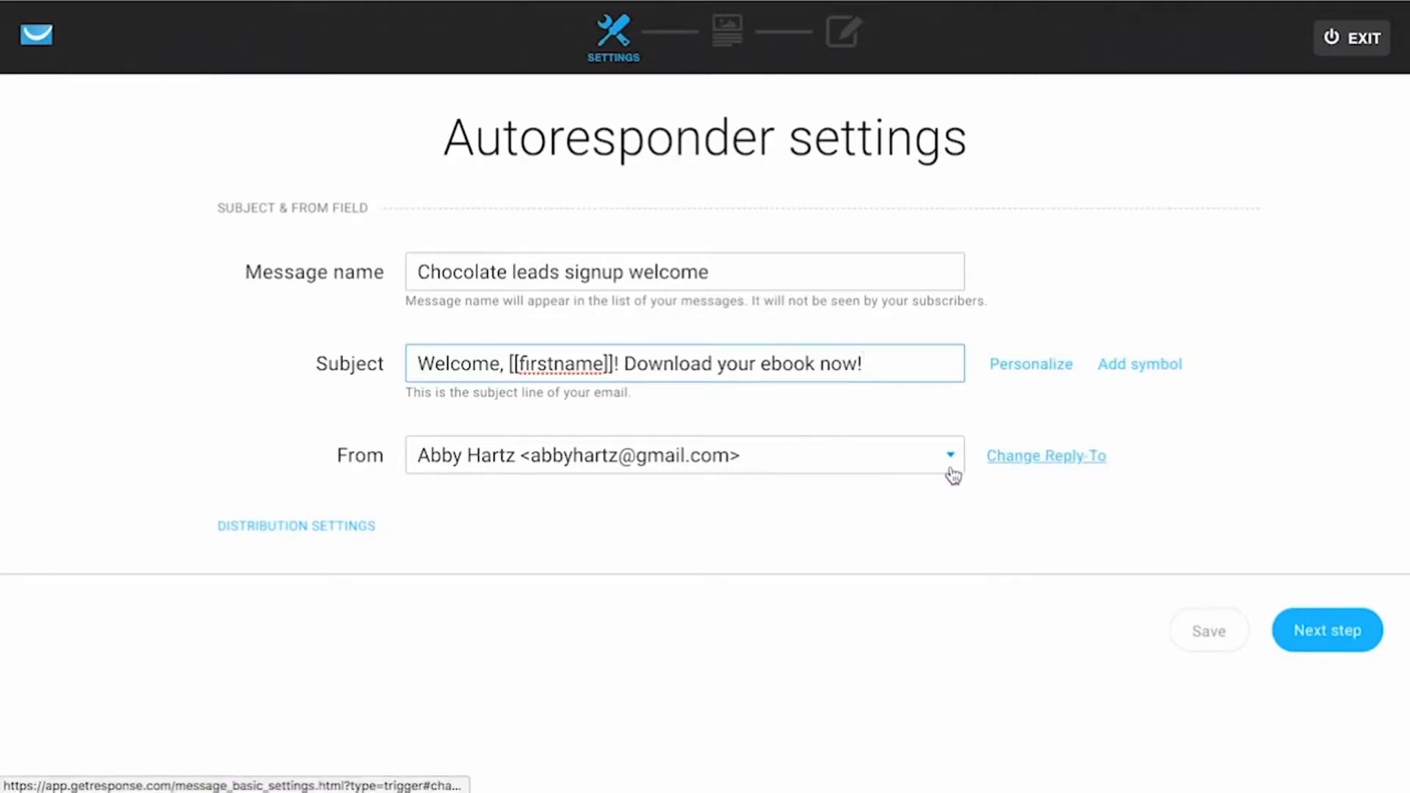
Step: Expand the autoresponder's distribution settings and enable Google Analytics tracking for the message
click(279, 528)
scroll(910, 585, down, 2)
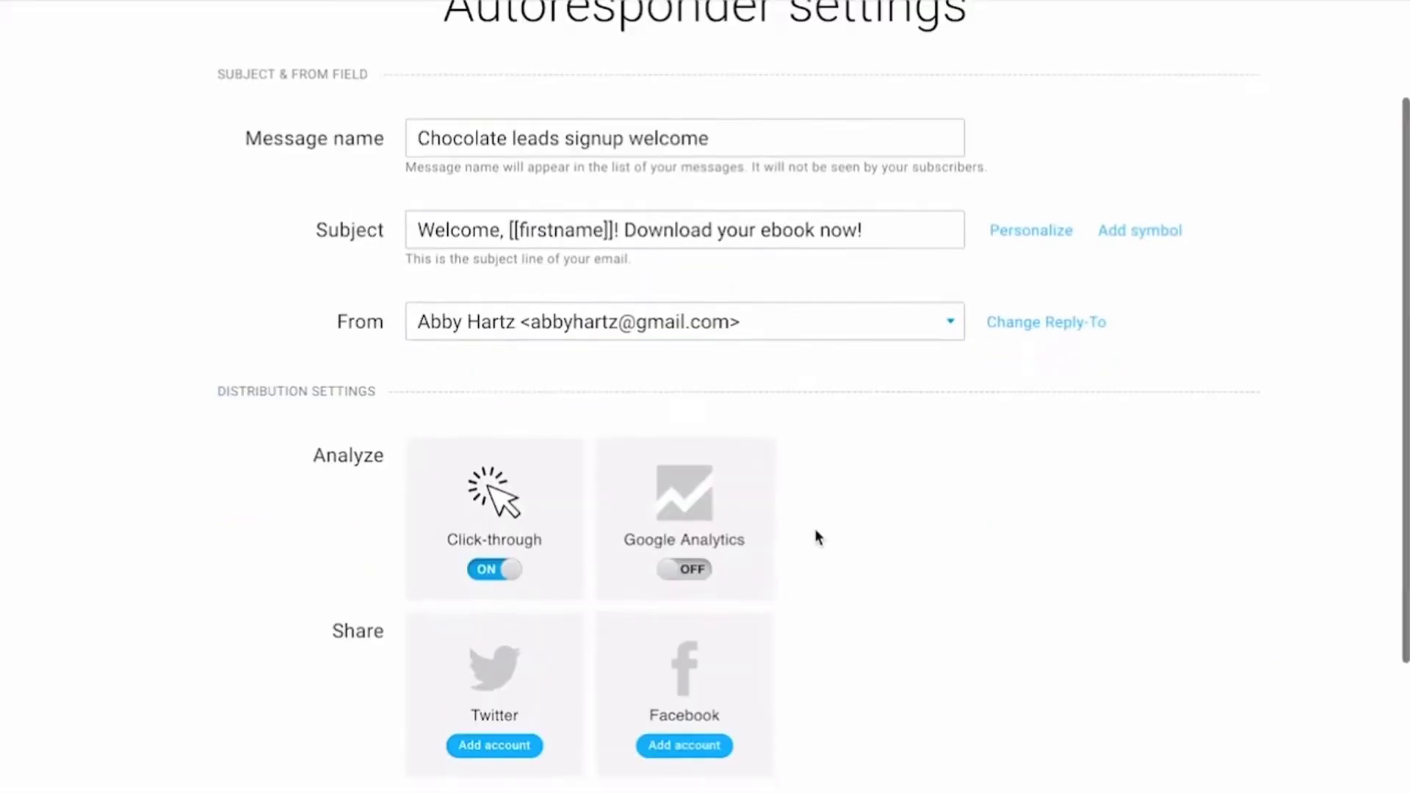
scroll(764, 516, down, 2)
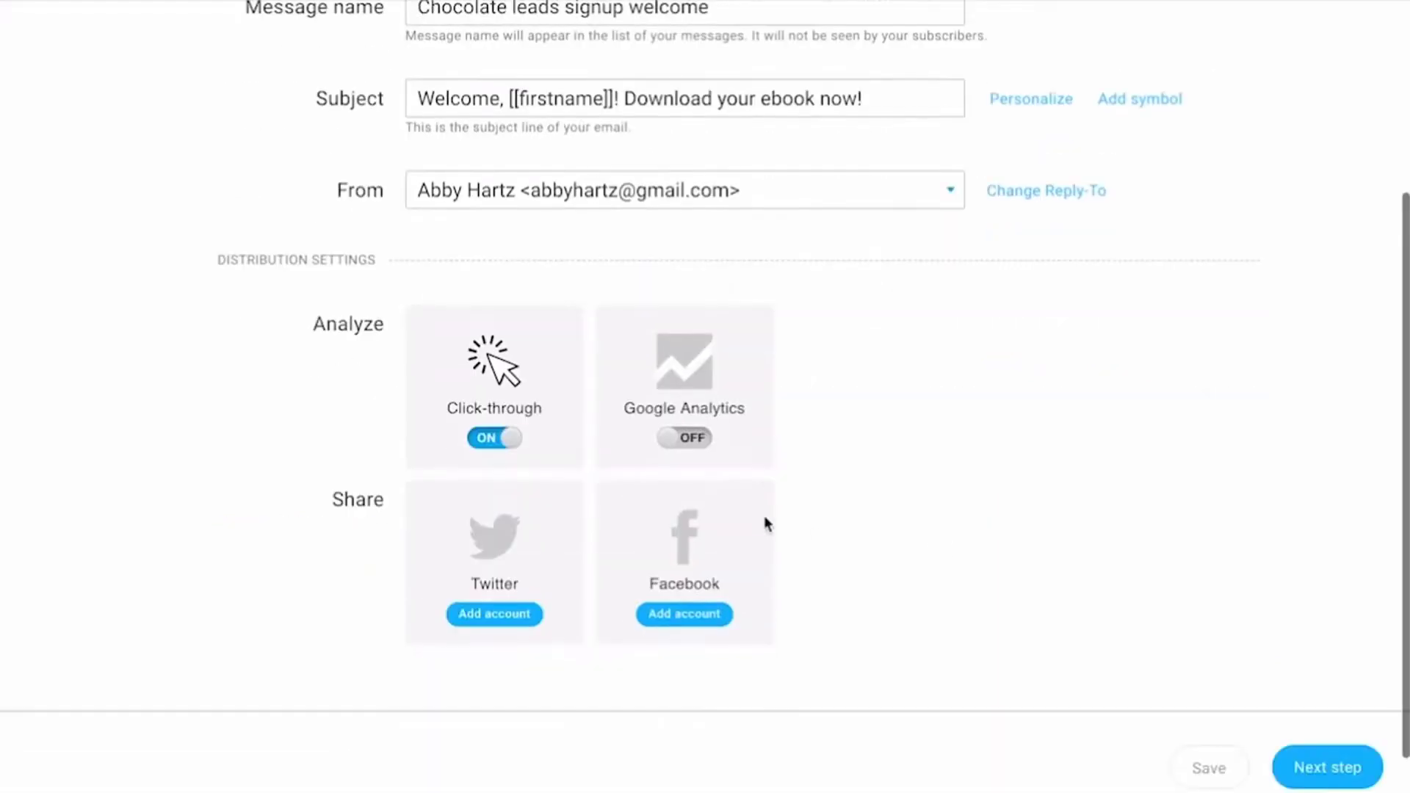
click(681, 439)
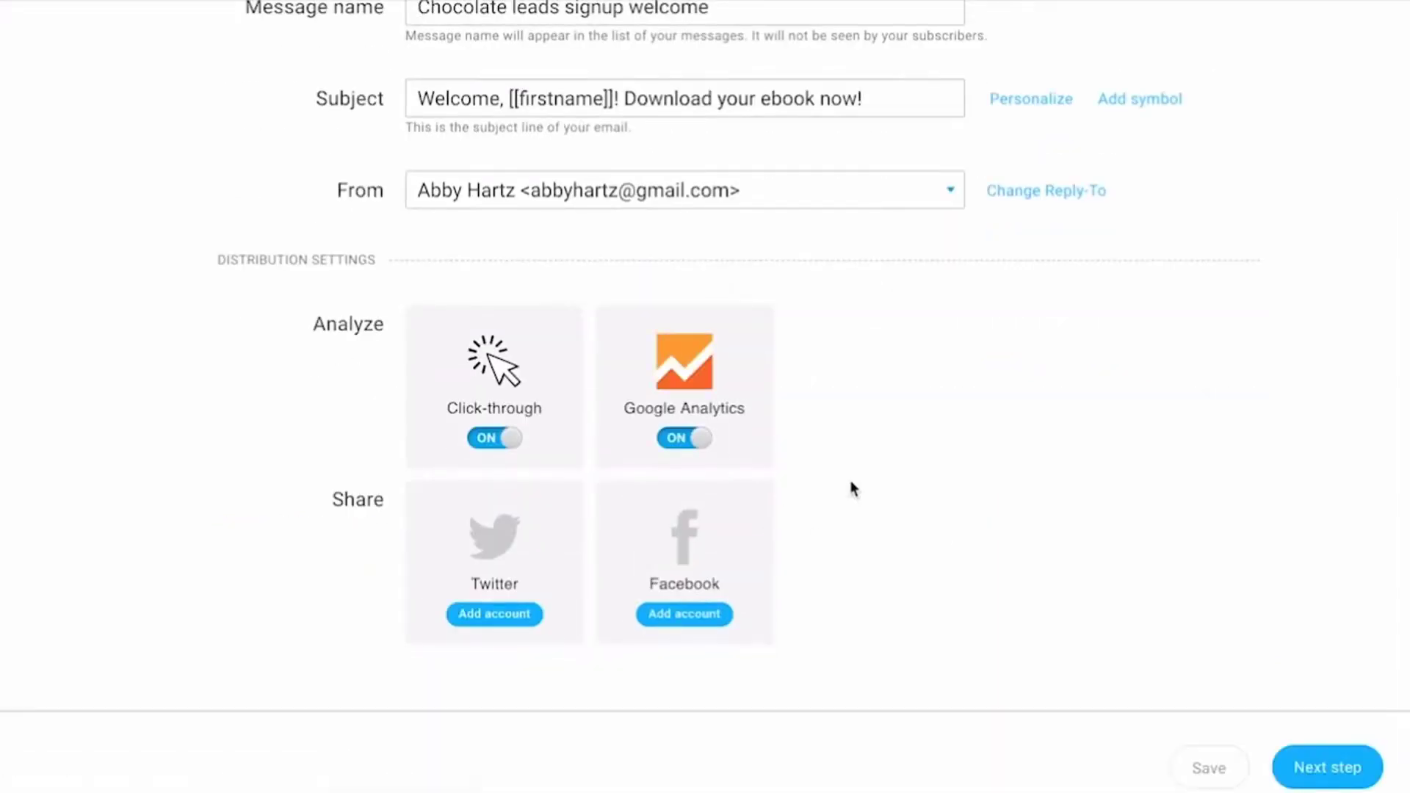
Step: Review the message's name, subject, sender, tracking and social sharing settings
scroll(850, 482, down, 1)
scroll(850, 482, up, 1)
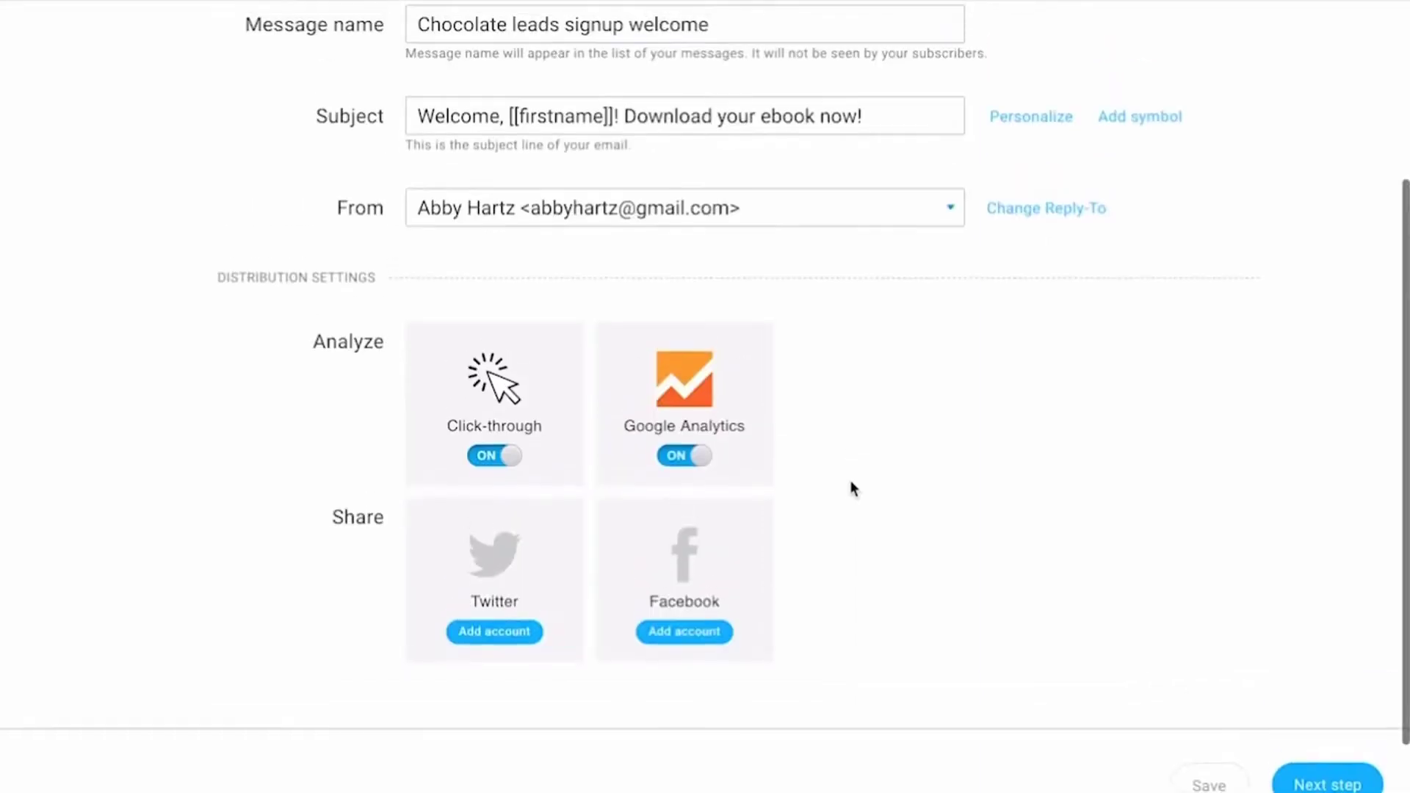
scroll(852, 489, up, 1)
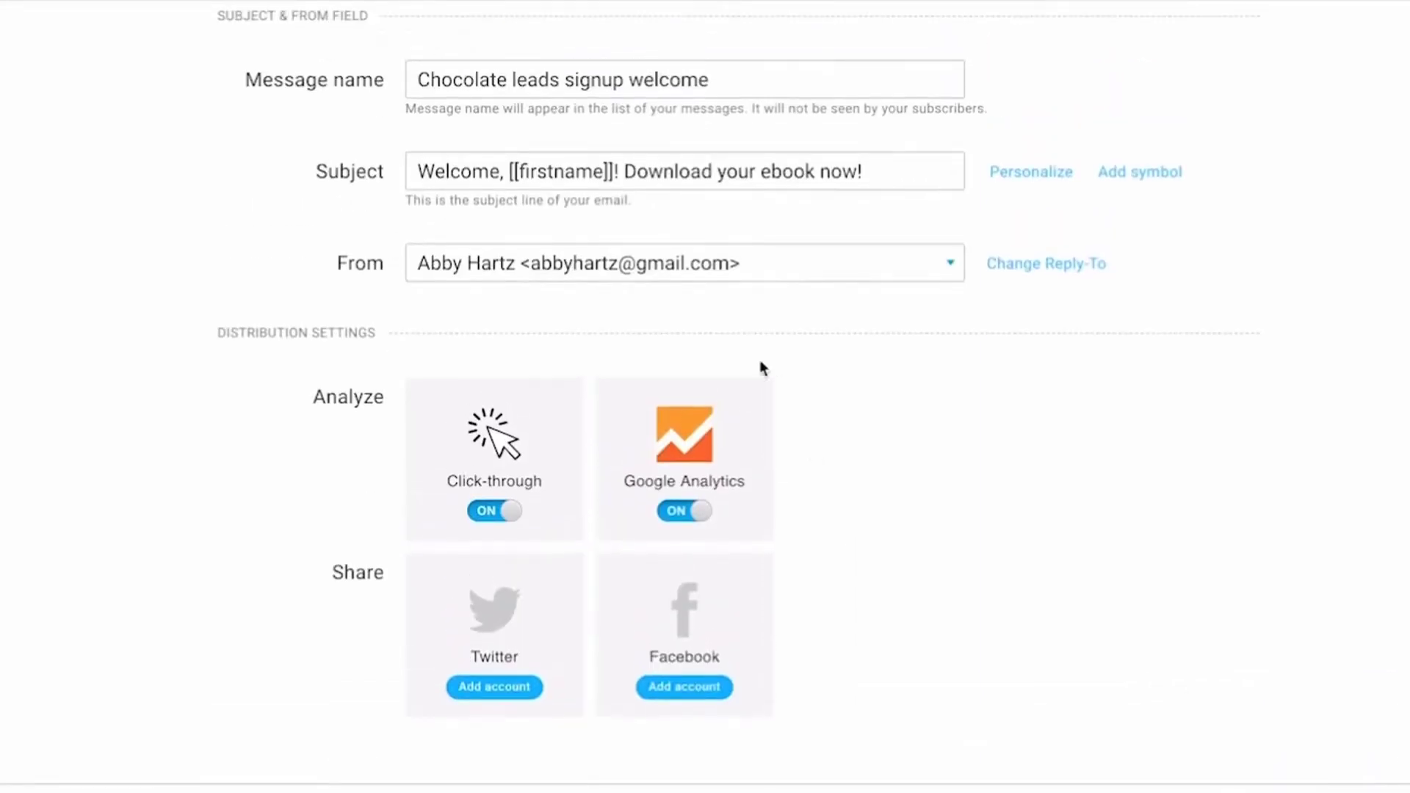
scroll(938, 570, down, 2)
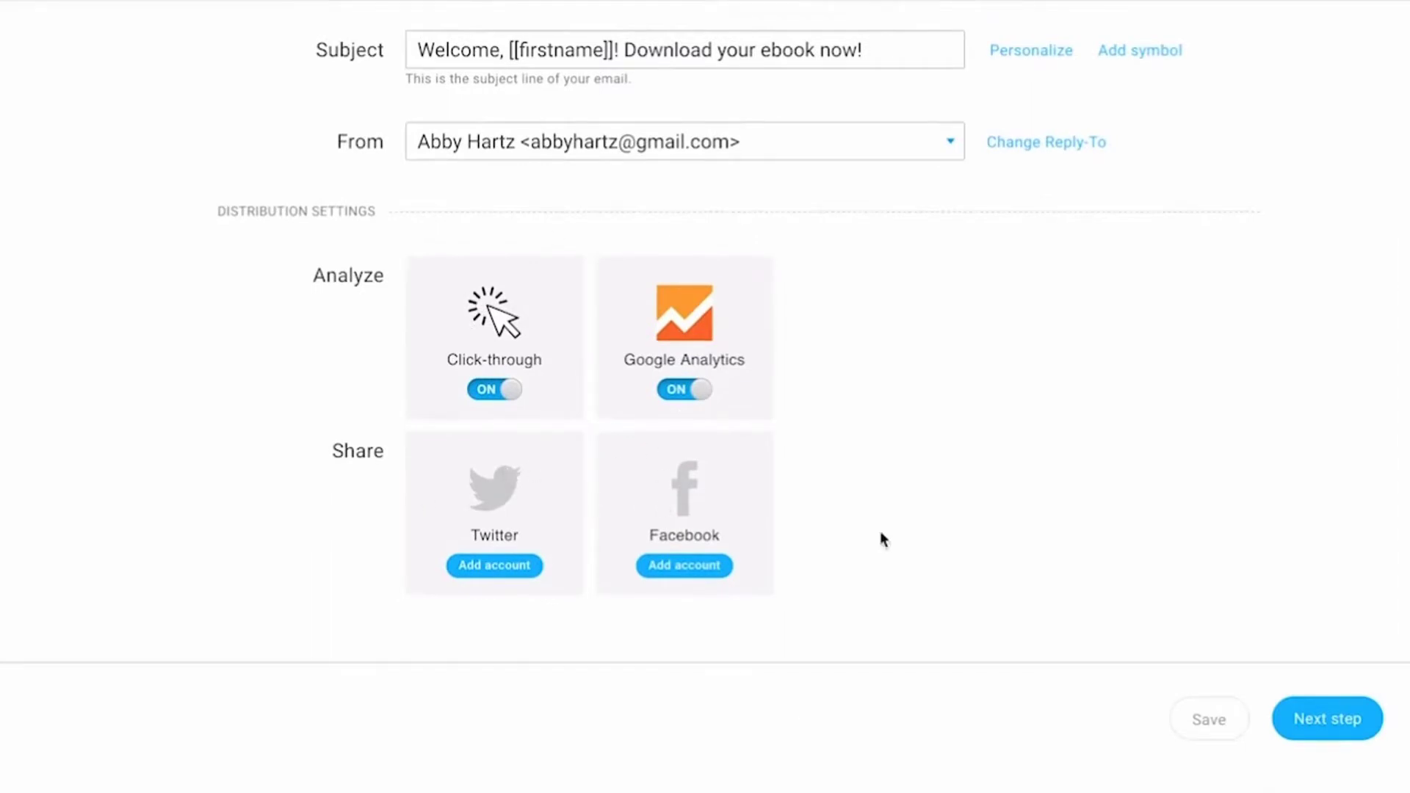
scroll(881, 534, up, 1)
scroll(961, 534, down, 1)
scroll(961, 534, up, 1)
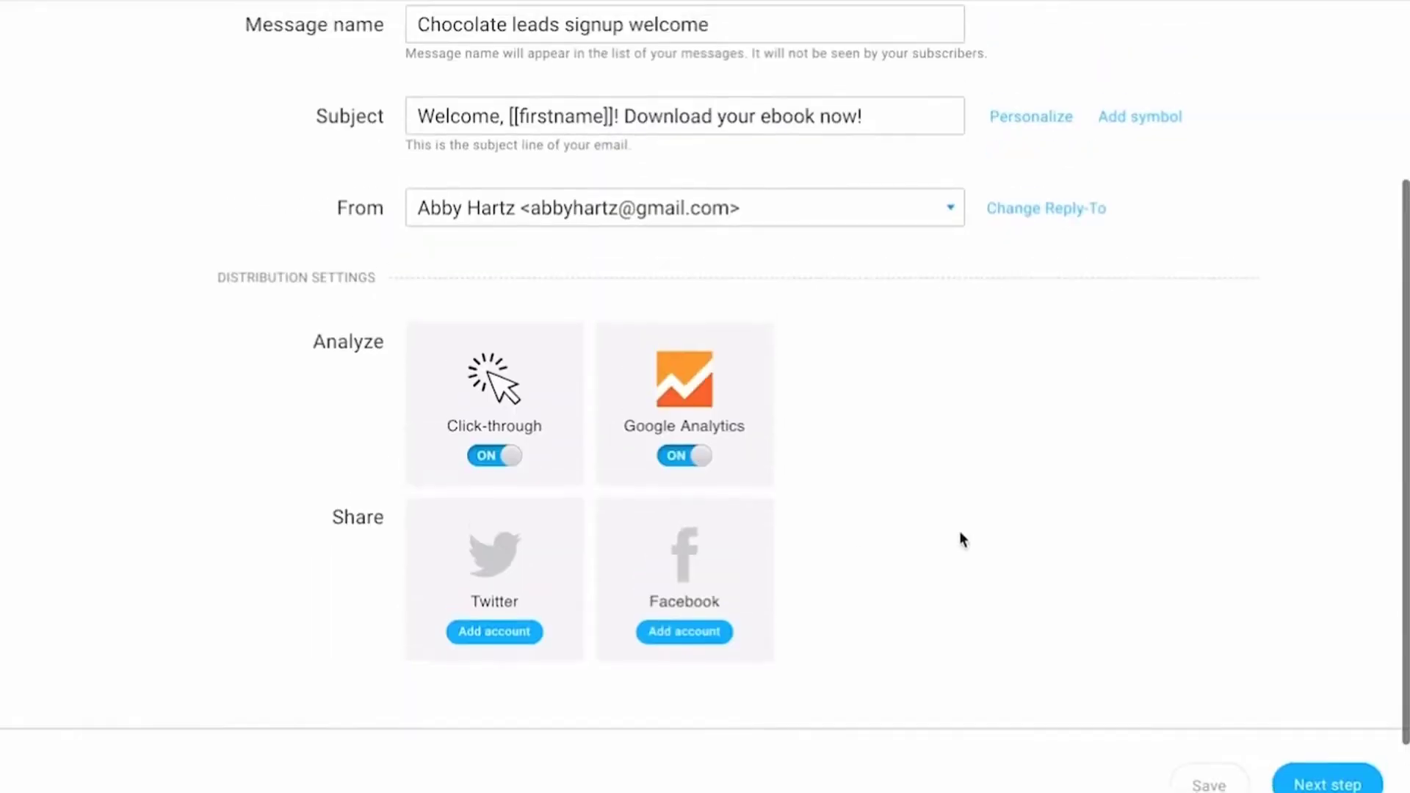
scroll(959, 531, up, 1)
scroll(1029, 433, down, 2)
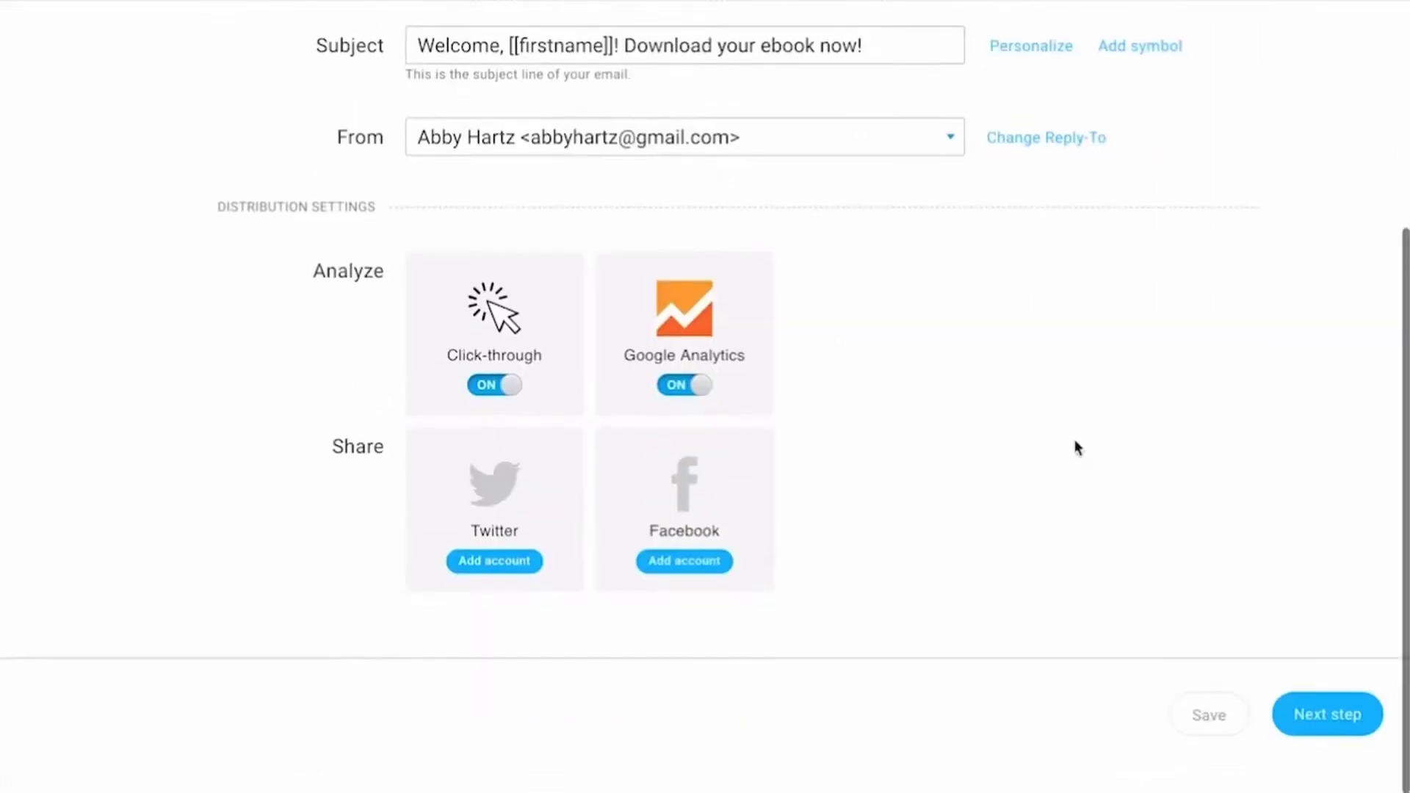
Step: Proceed to the template selection and choose the private "Chocolate Monster Welcome" template for the email
click(1291, 716)
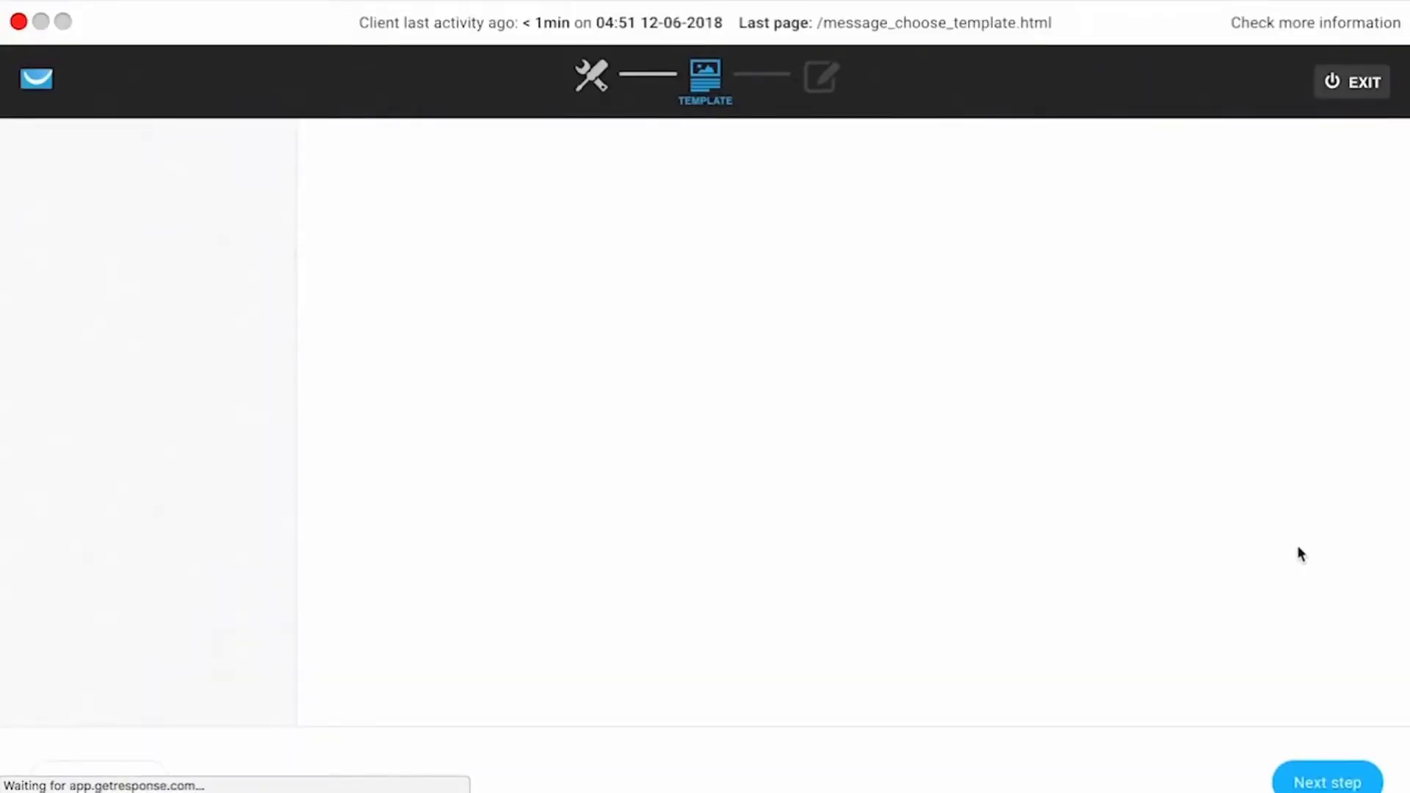
mouse_move(993, 426)
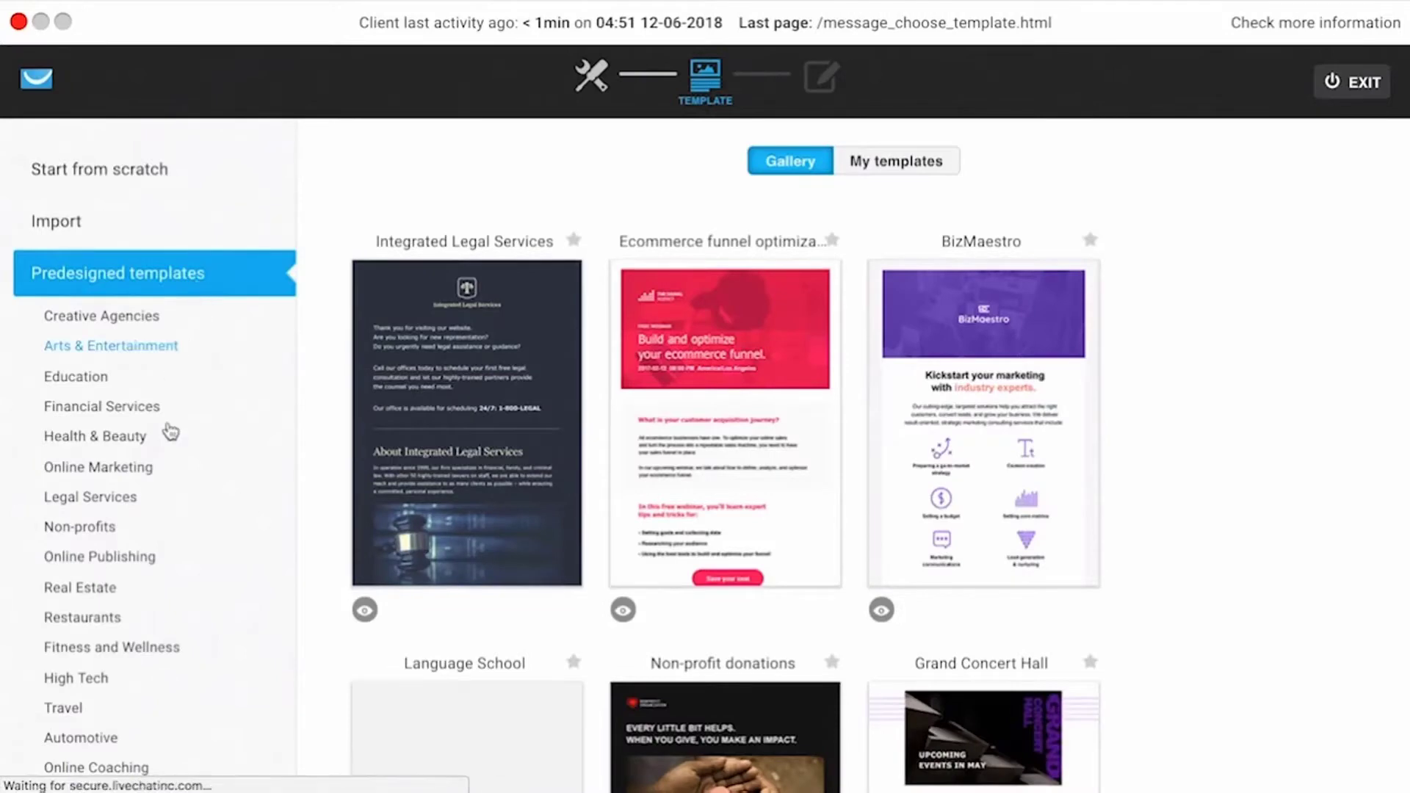
scroll(160, 502, down, 3)
scroll(161, 505, up, 2)
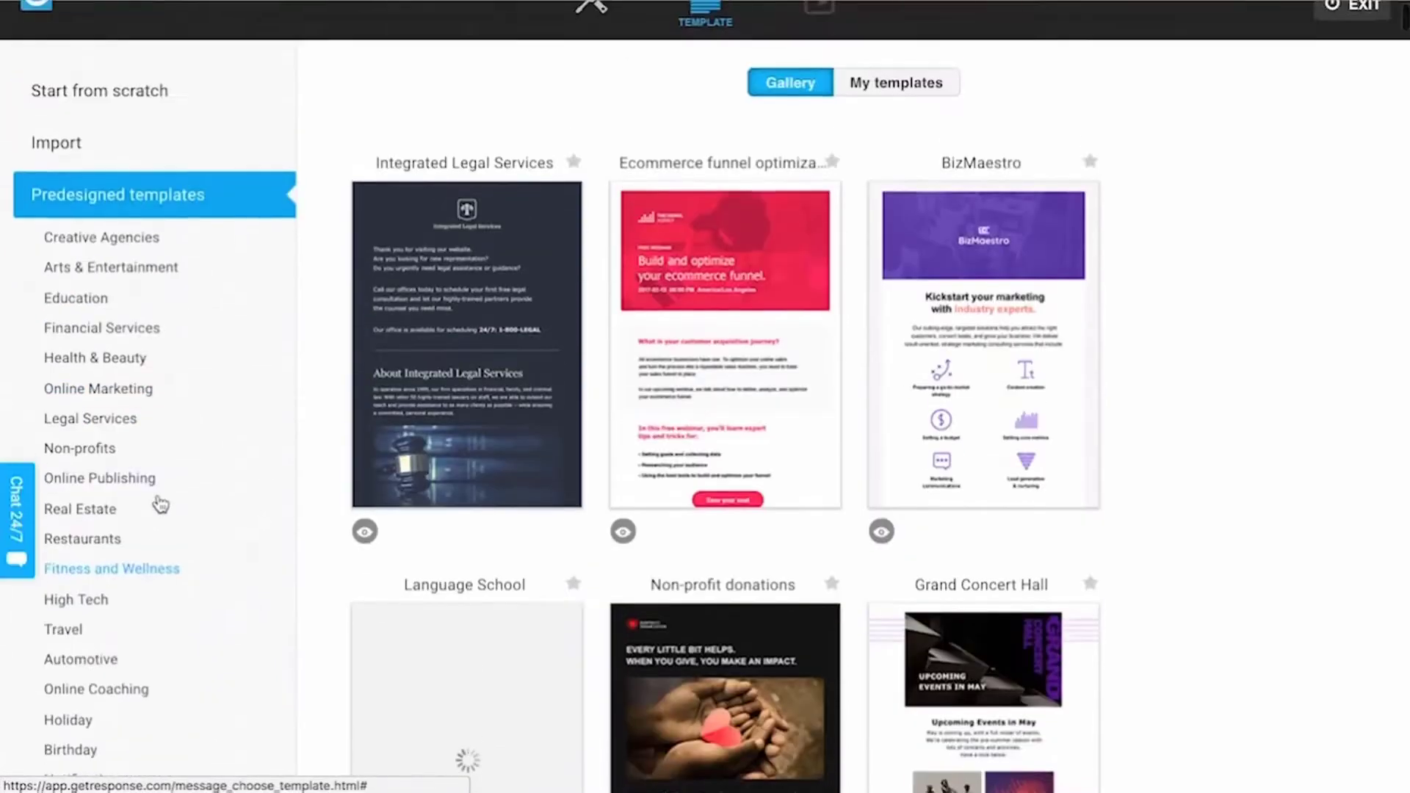
scroll(157, 498, down, 1)
scroll(157, 497, up, 1)
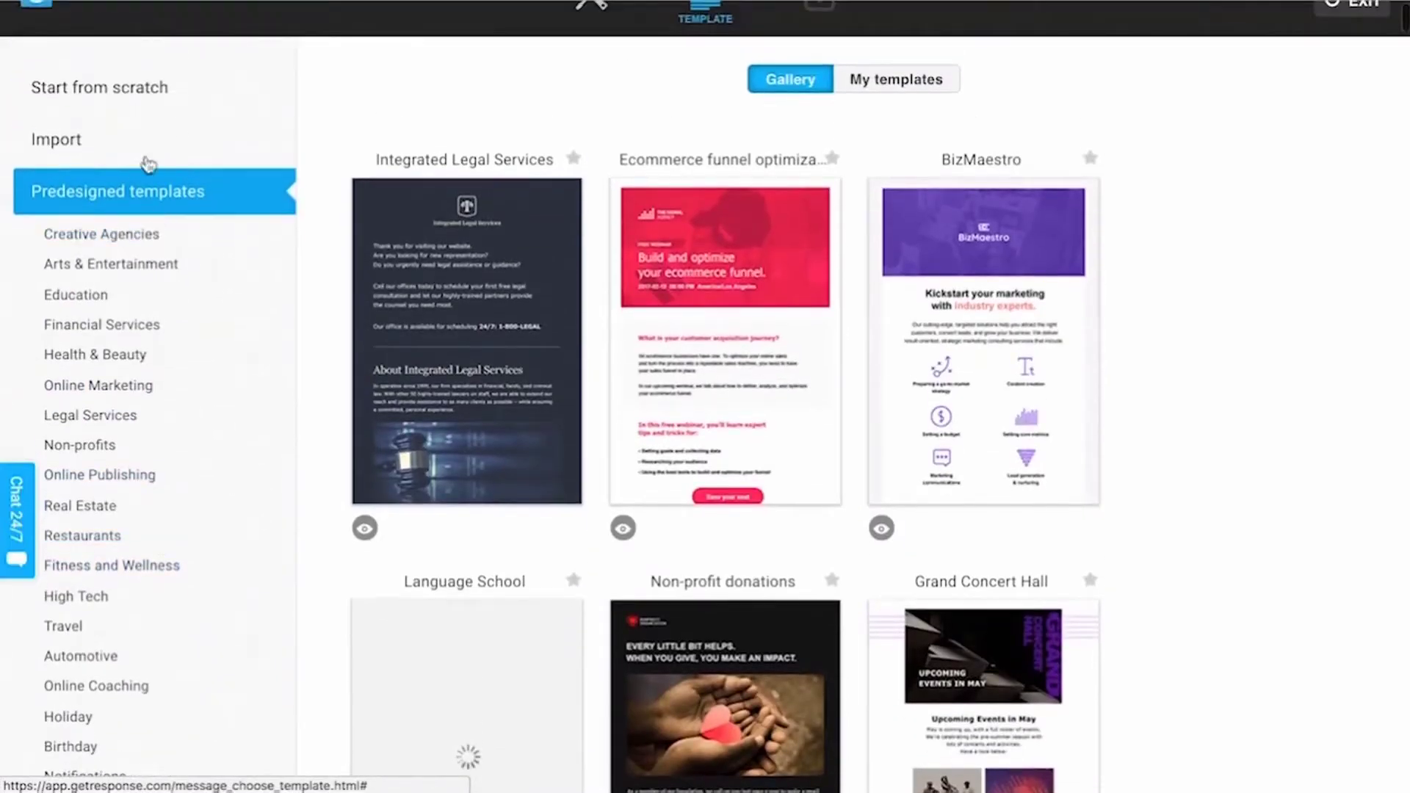
scroll(173, 446, down, 7)
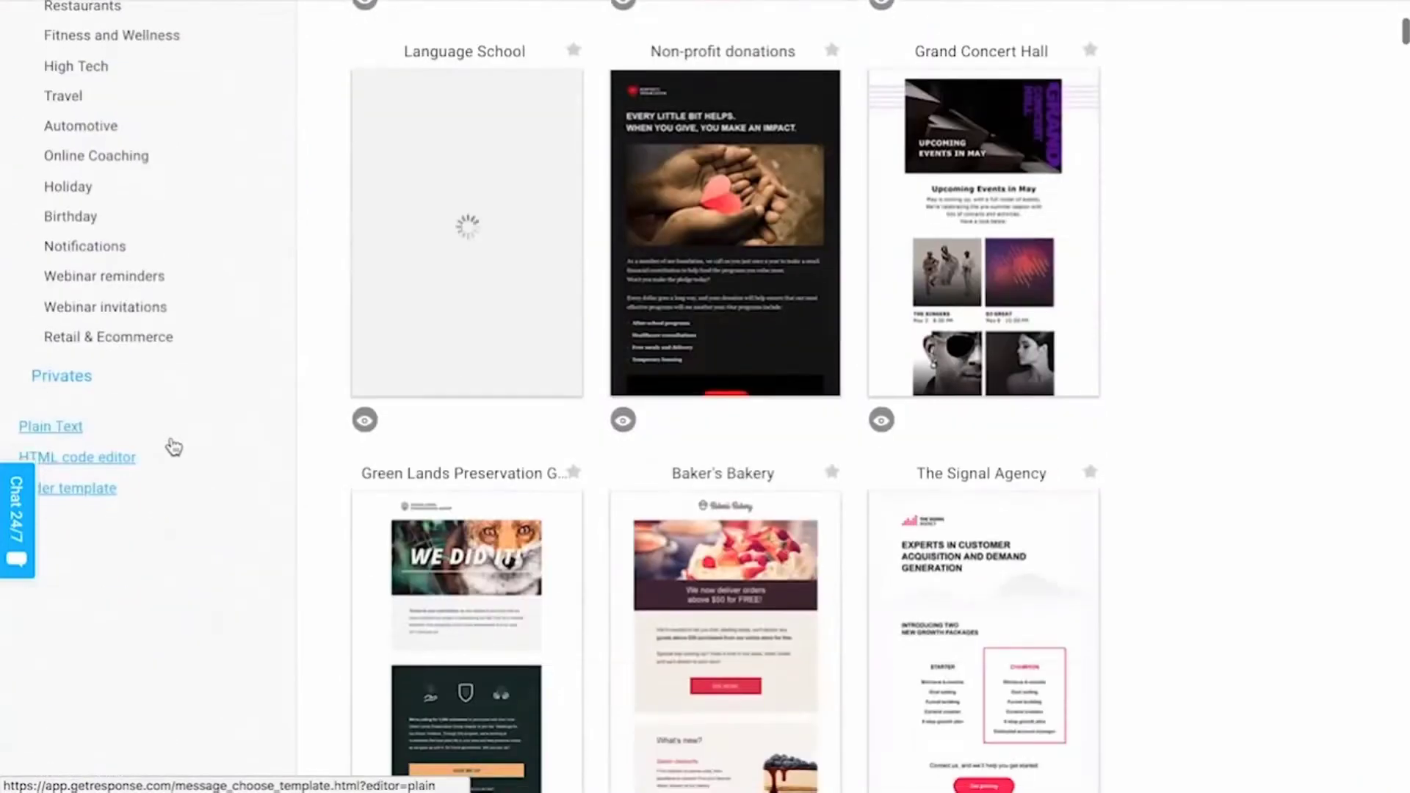
click(93, 377)
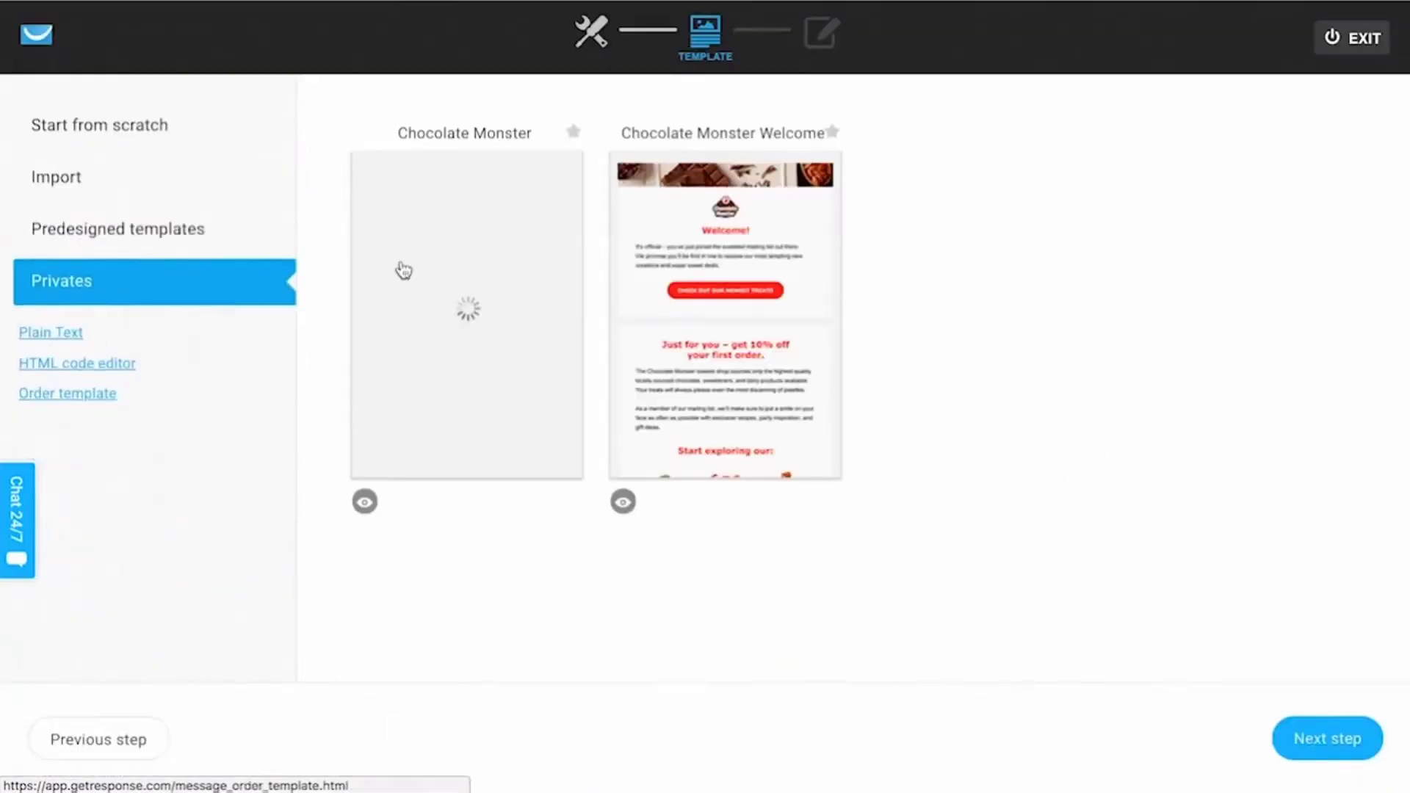
click(740, 324)
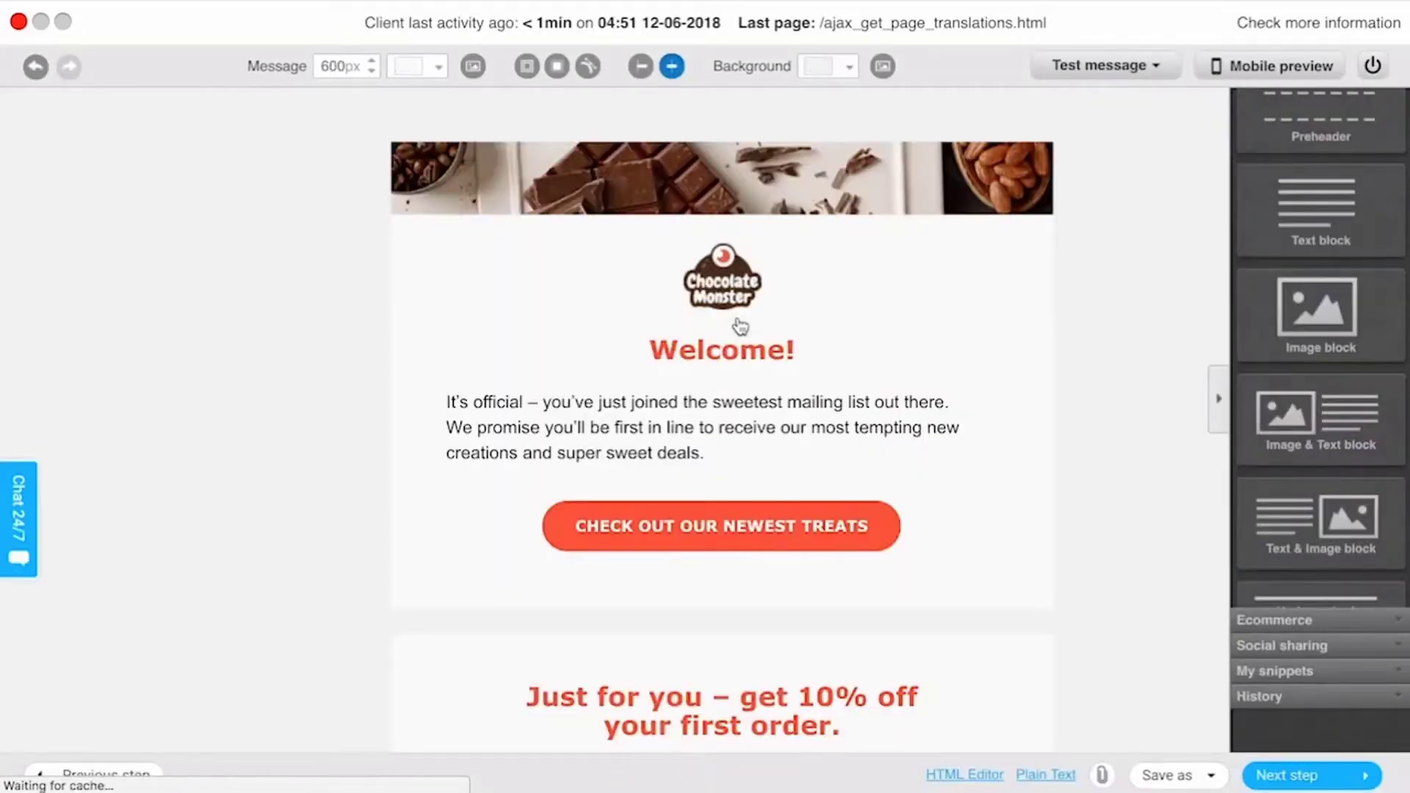
mouse_move(619, 439)
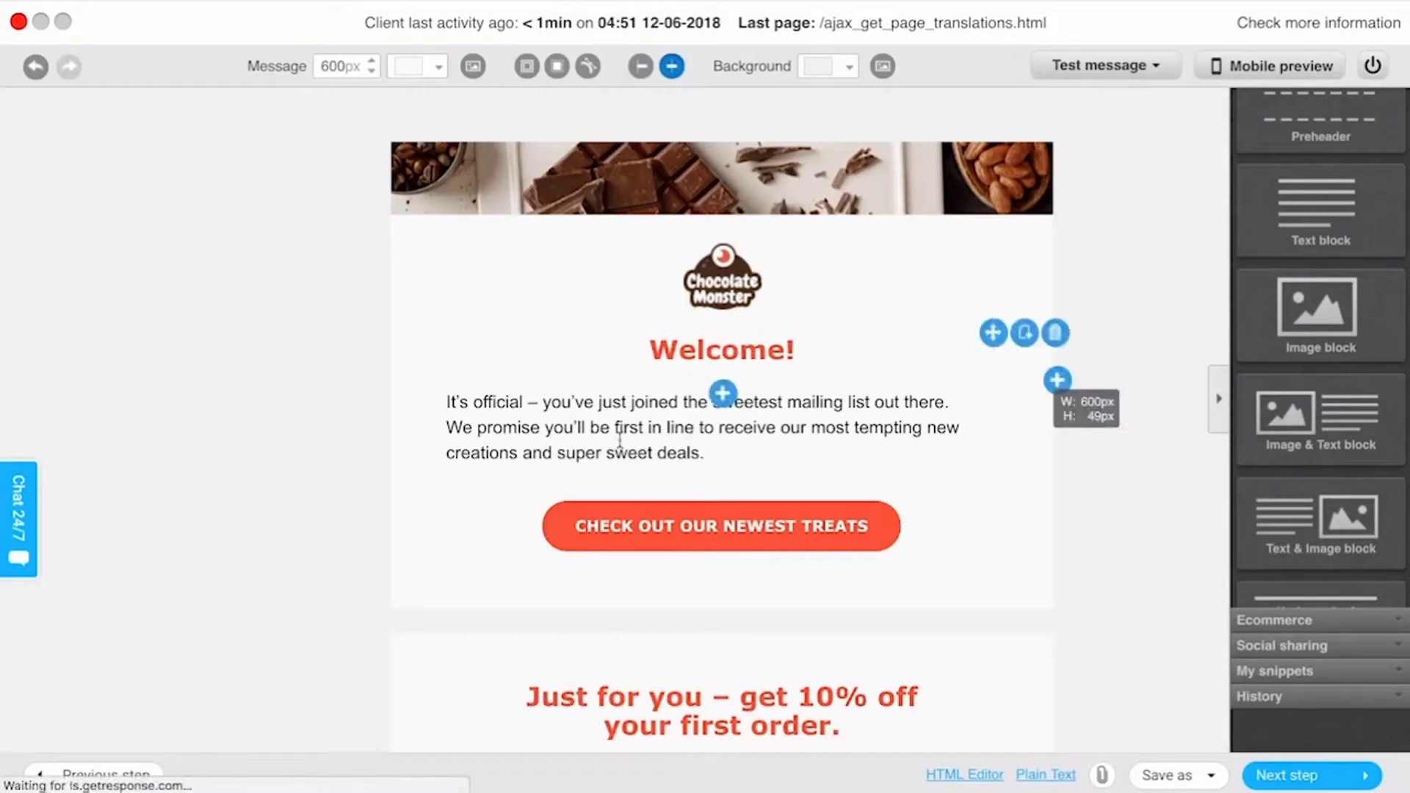
mouse_move(638, 542)
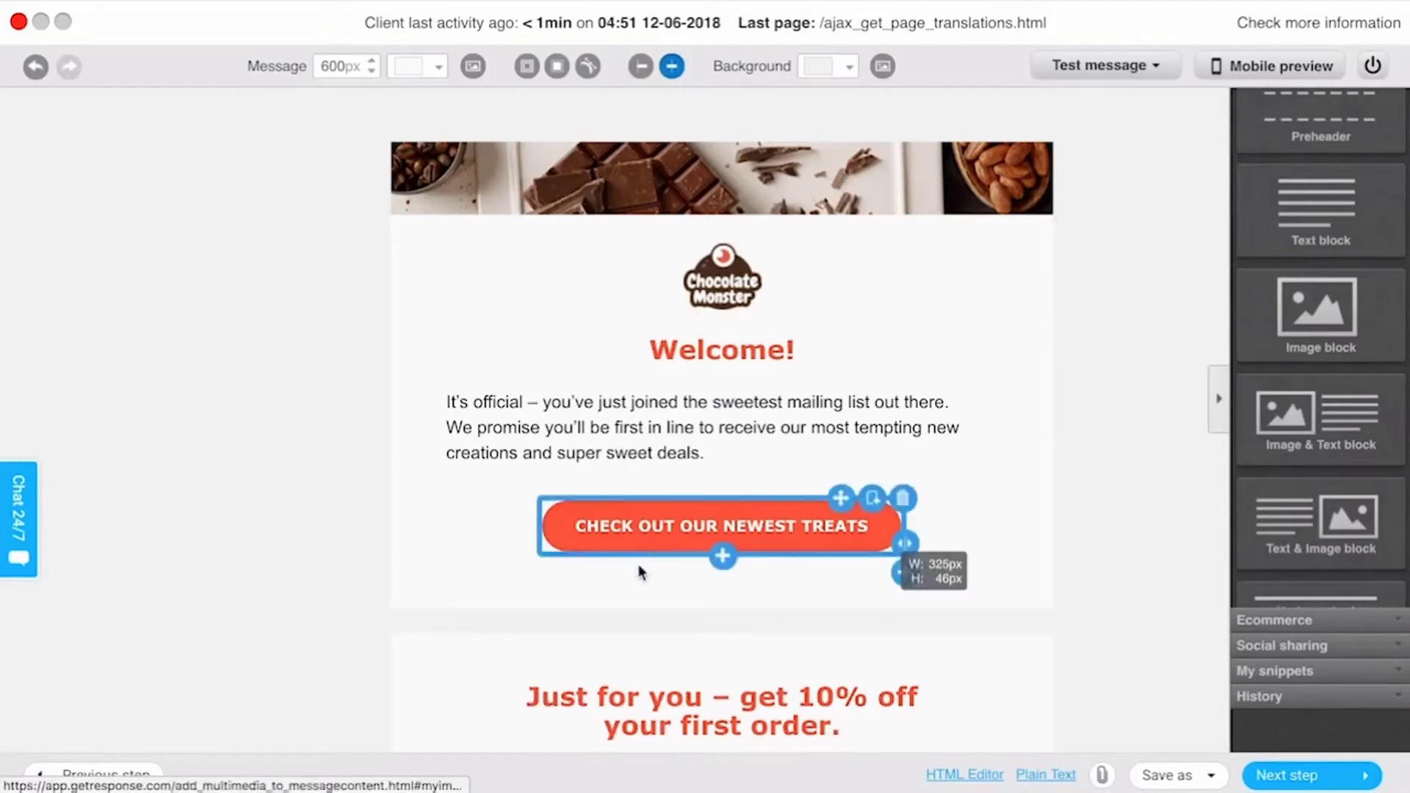
scroll(637, 571, down, 5)
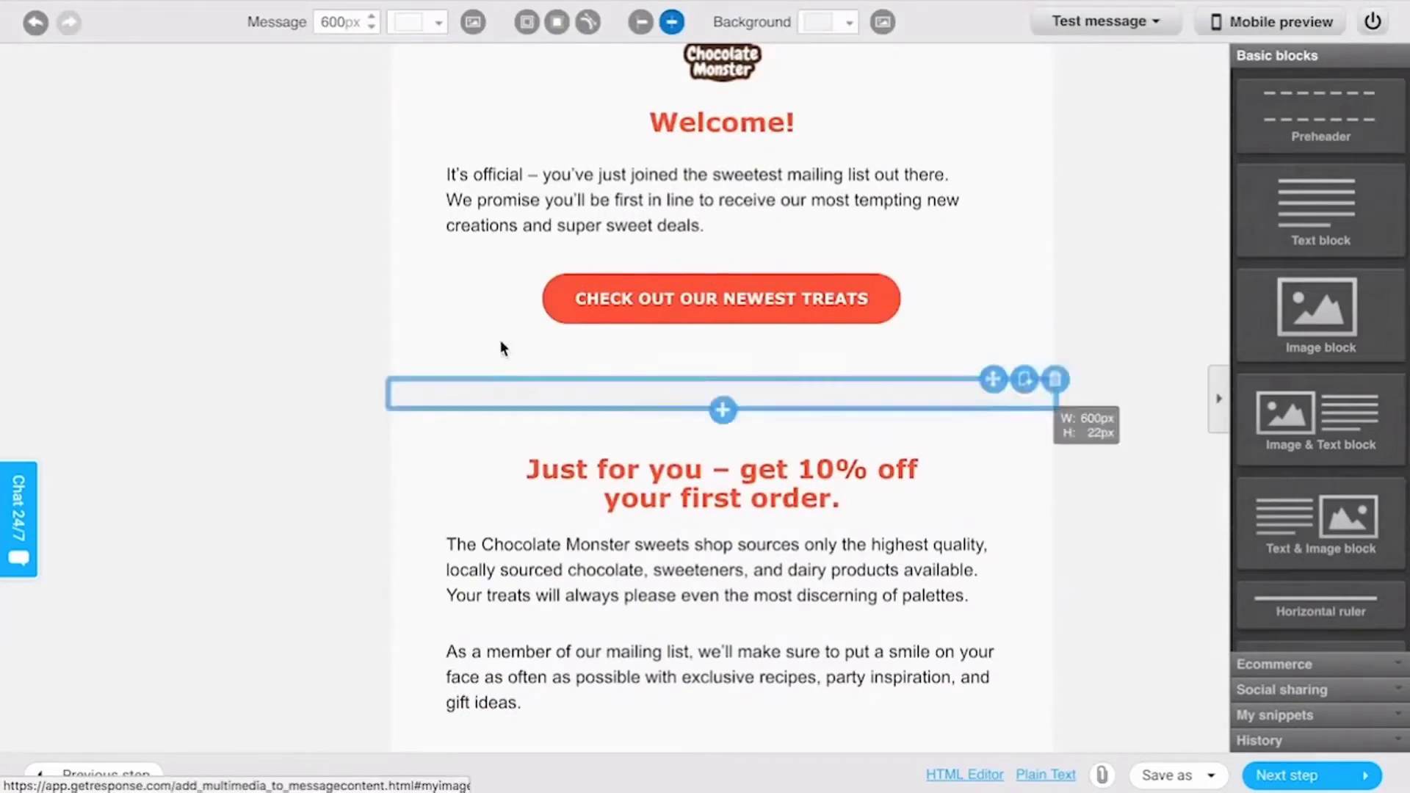
click(654, 297)
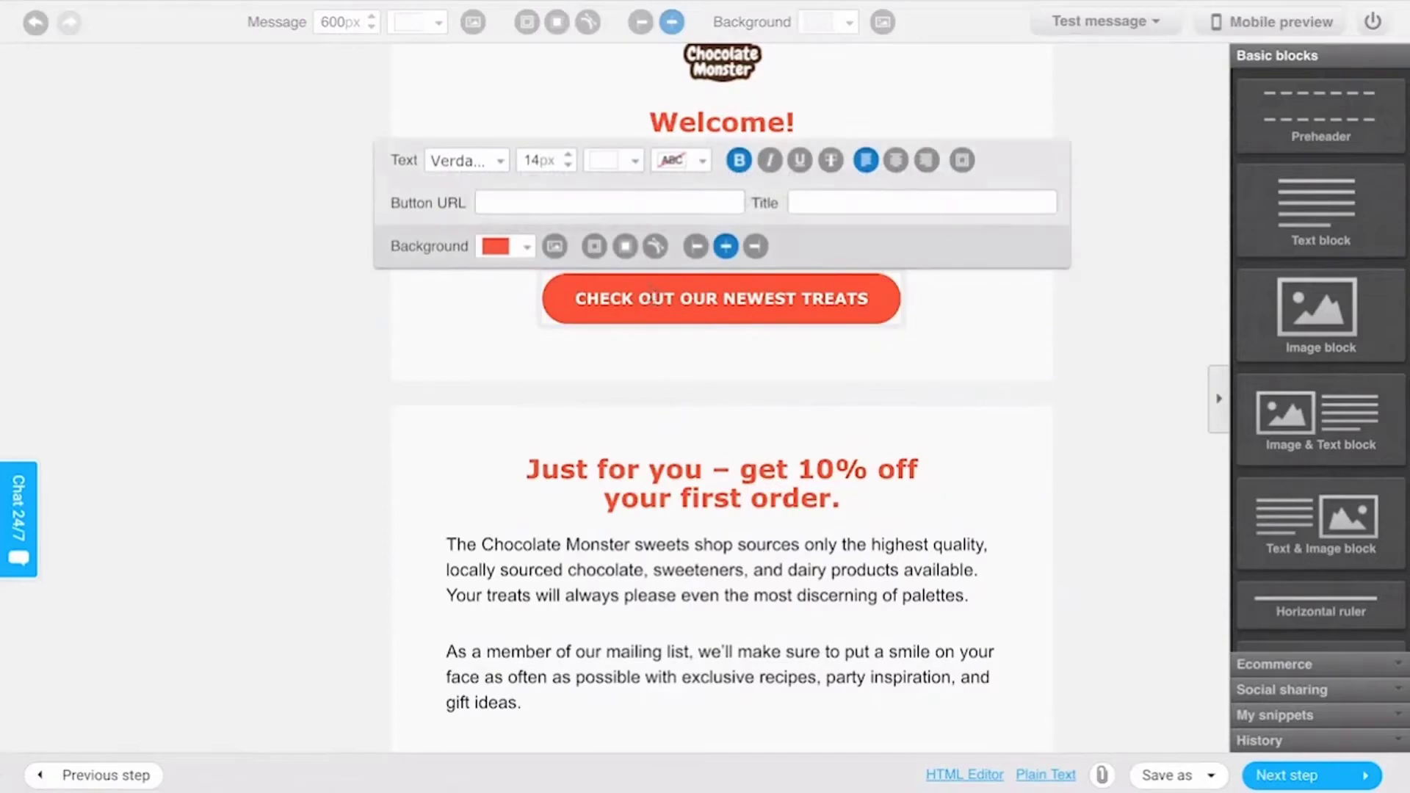
drag(868, 298, 582, 295)
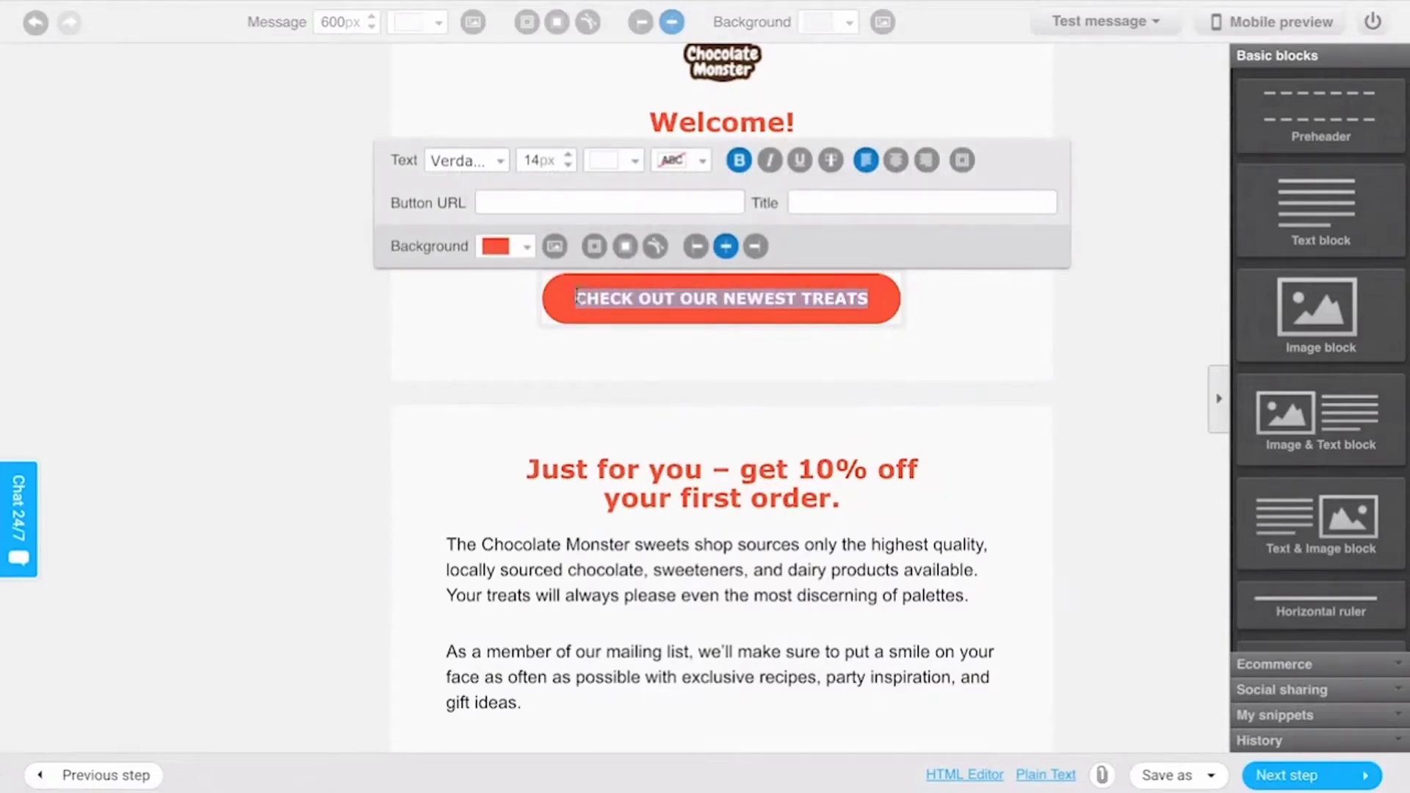
text(Download your boo)
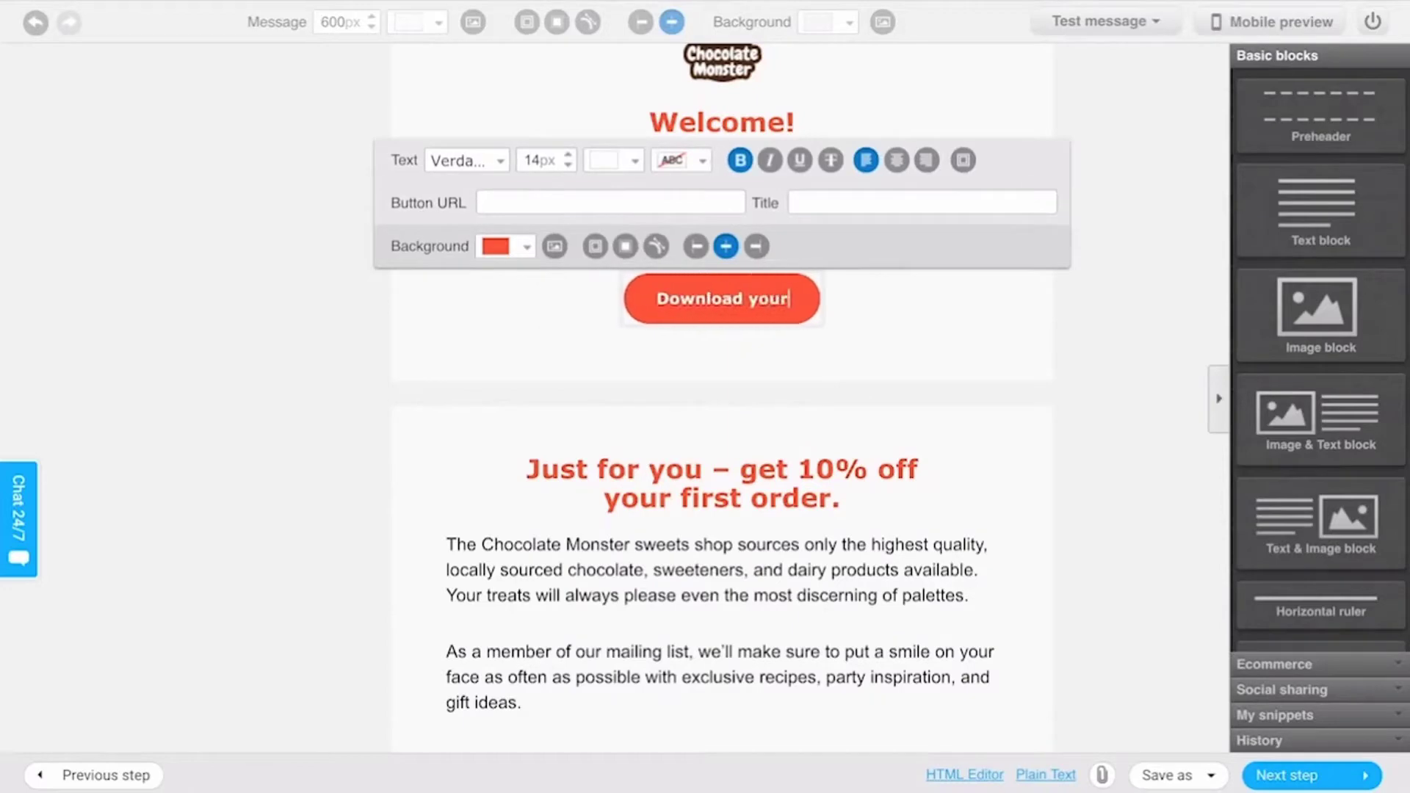
key(BackSpace)
key(BackSpace)
key(BackSpace)
text(ebook here!)
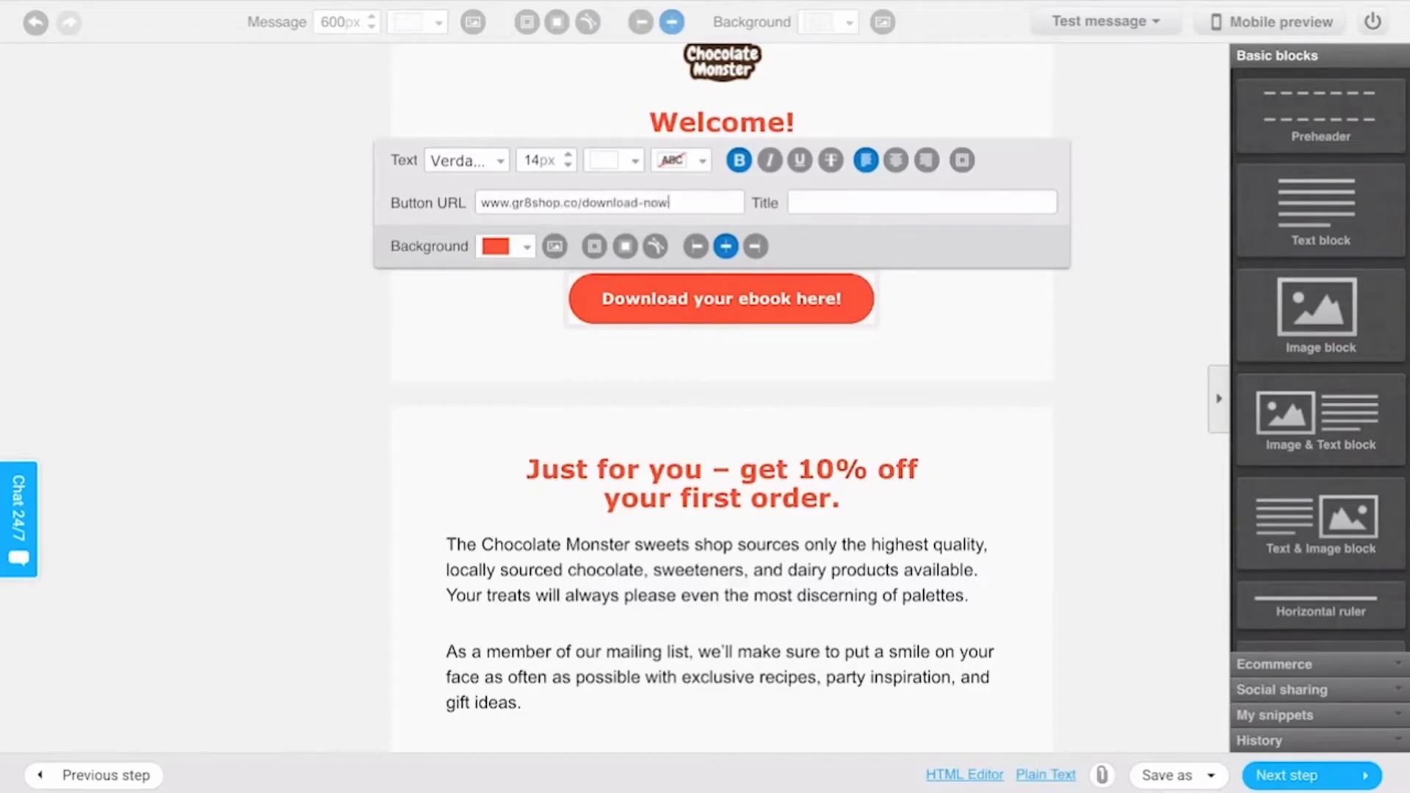
click(332, 370)
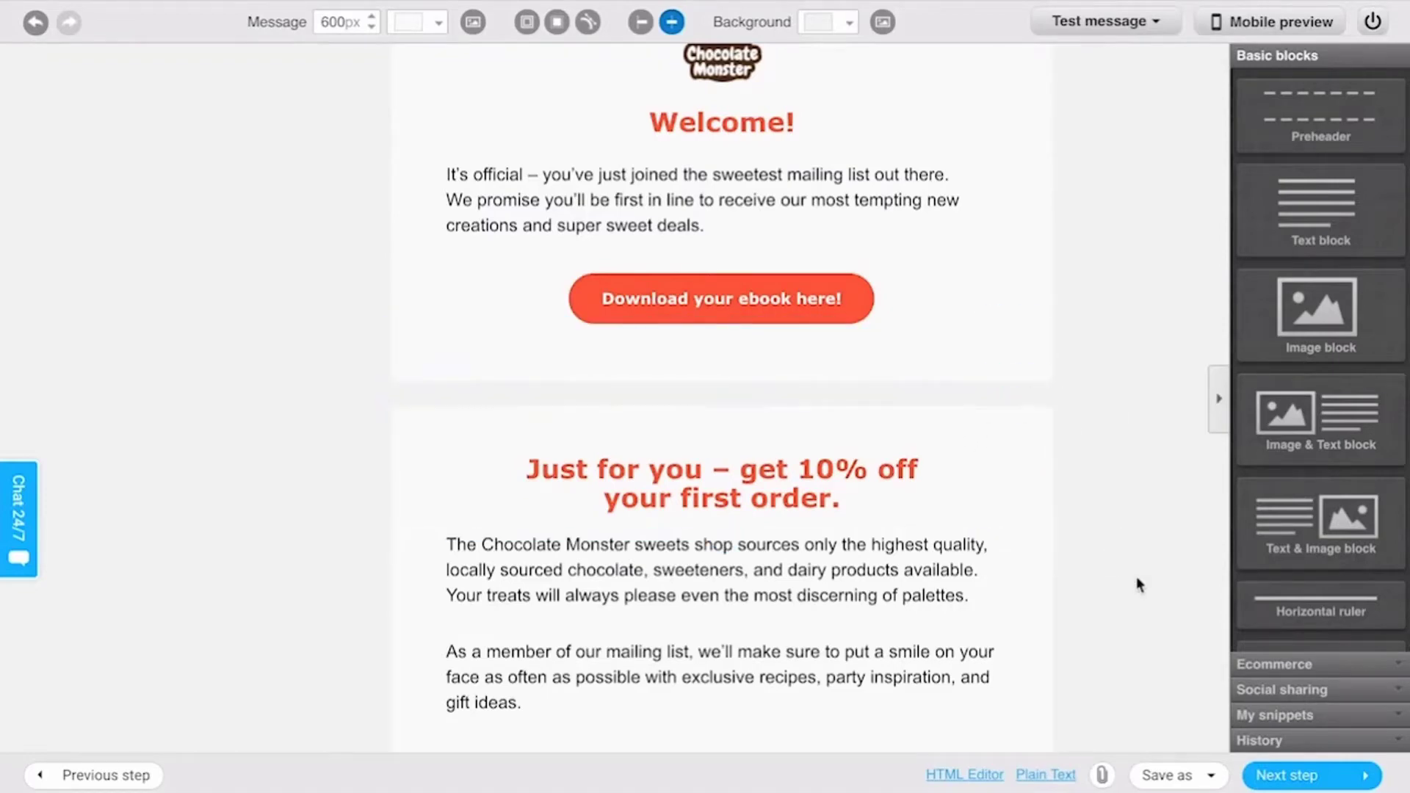
Step: Finish the email design and publish the autoresponder without sending the message to the existing subscribers
click(1261, 782)
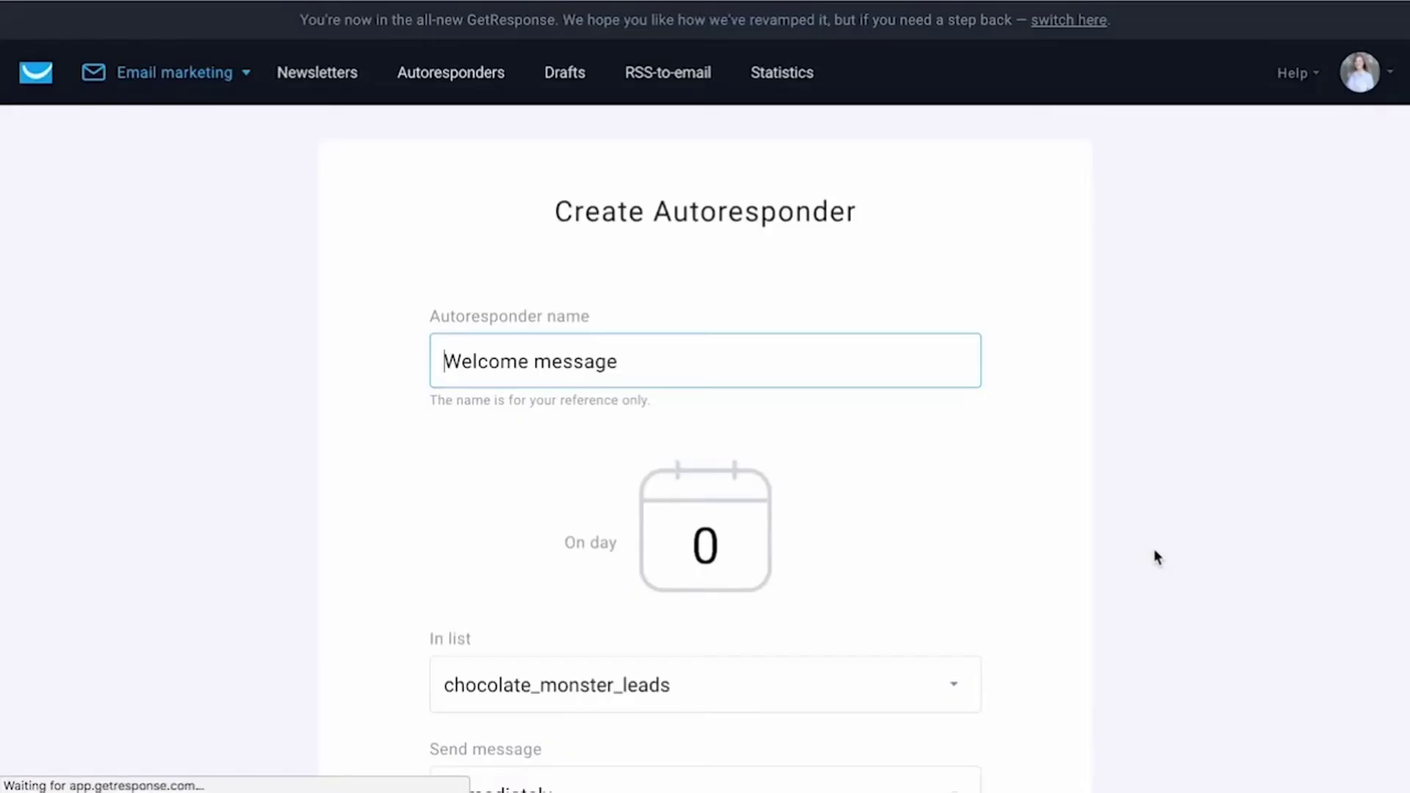
scroll(1112, 531, down, 10)
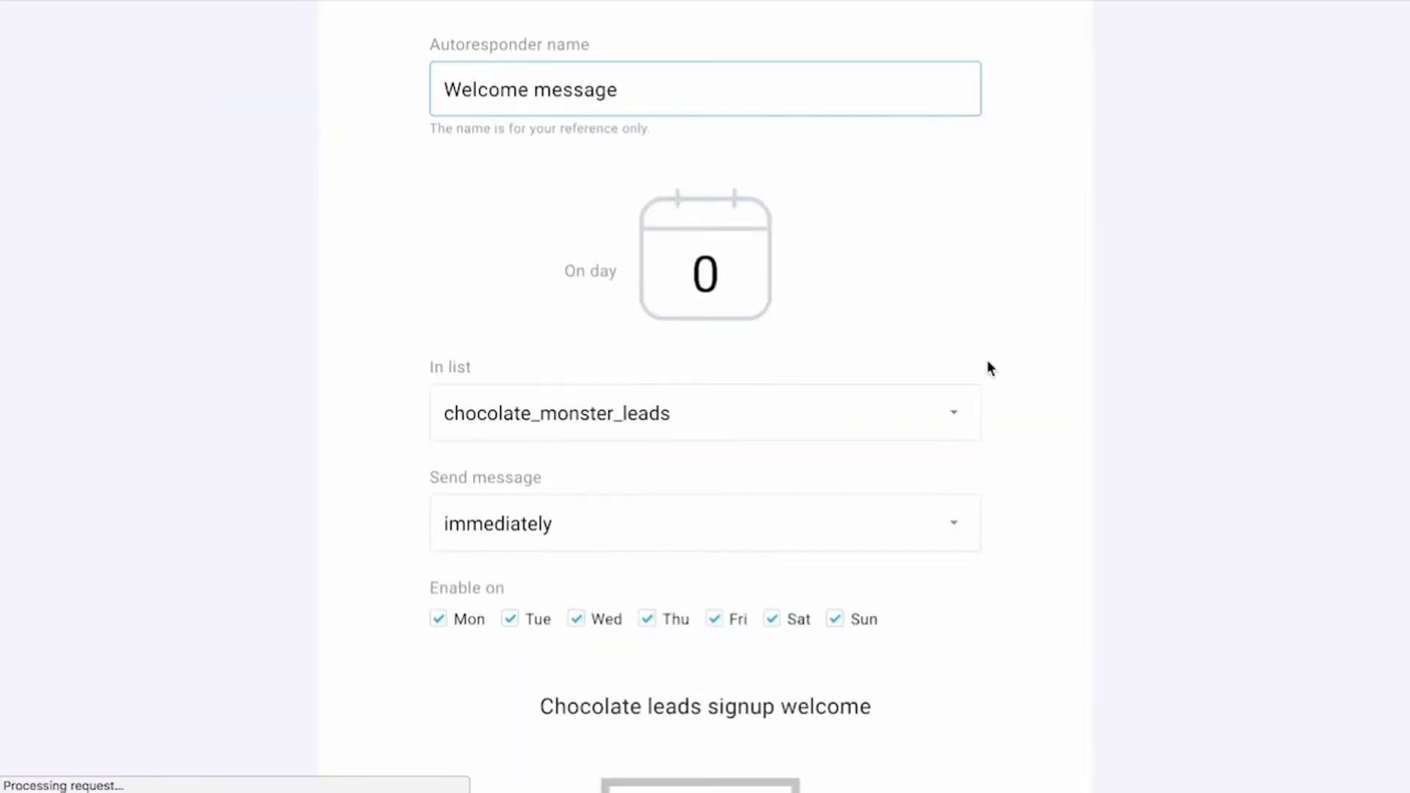
scroll(987, 360, down, 1)
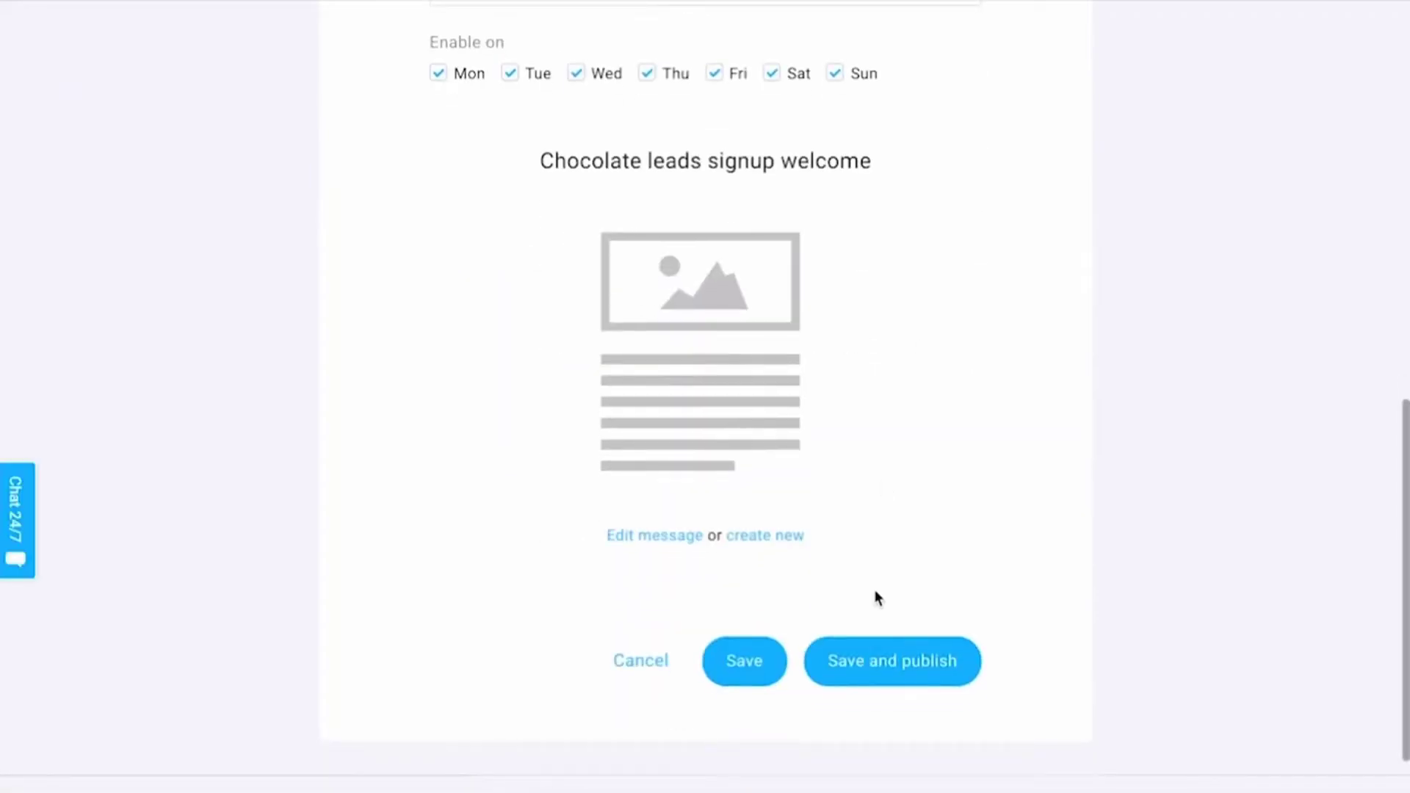
click(868, 663)
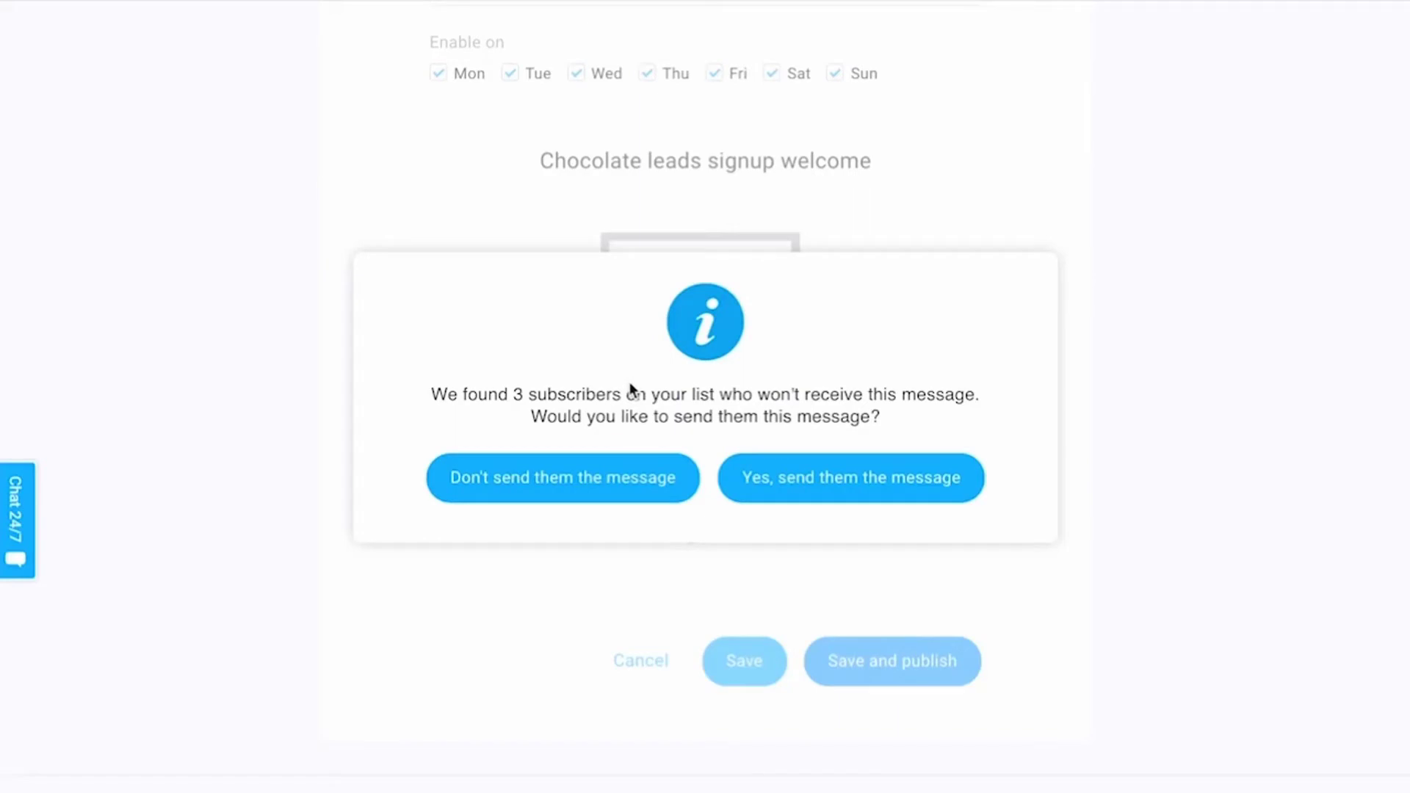
click(638, 487)
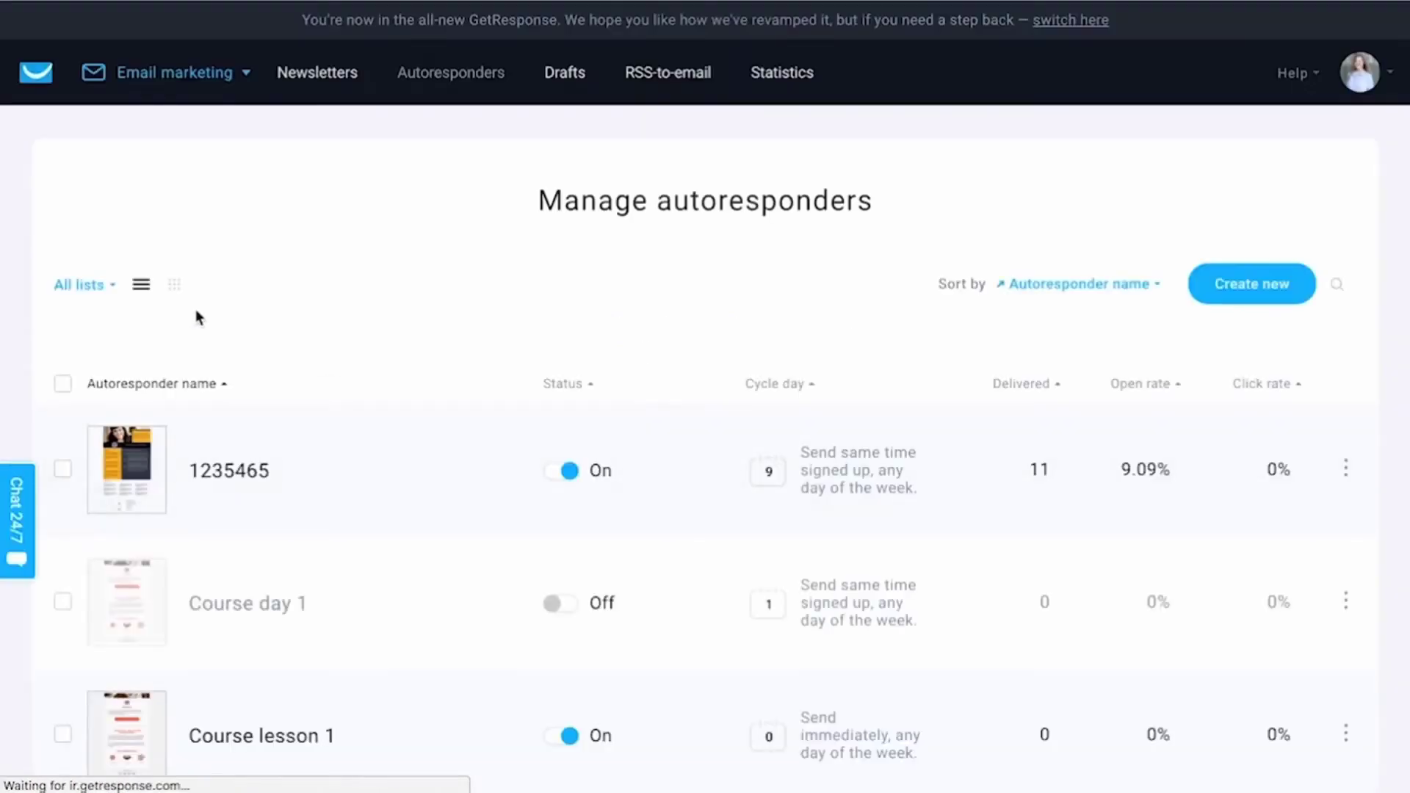
Step: Show the autoresponders as a calendar and filter it to only the chocolate_monster_leads list
click(176, 288)
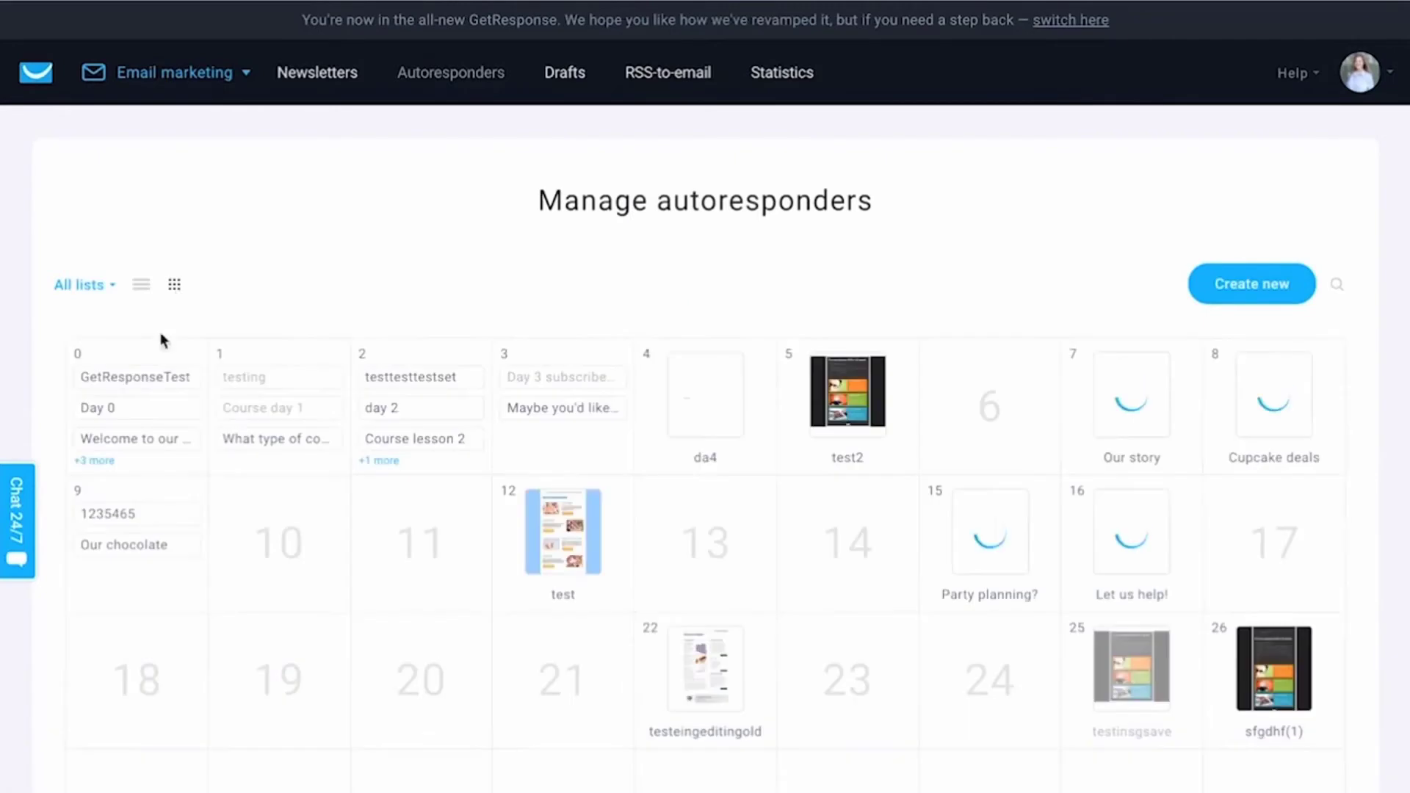
click(110, 287)
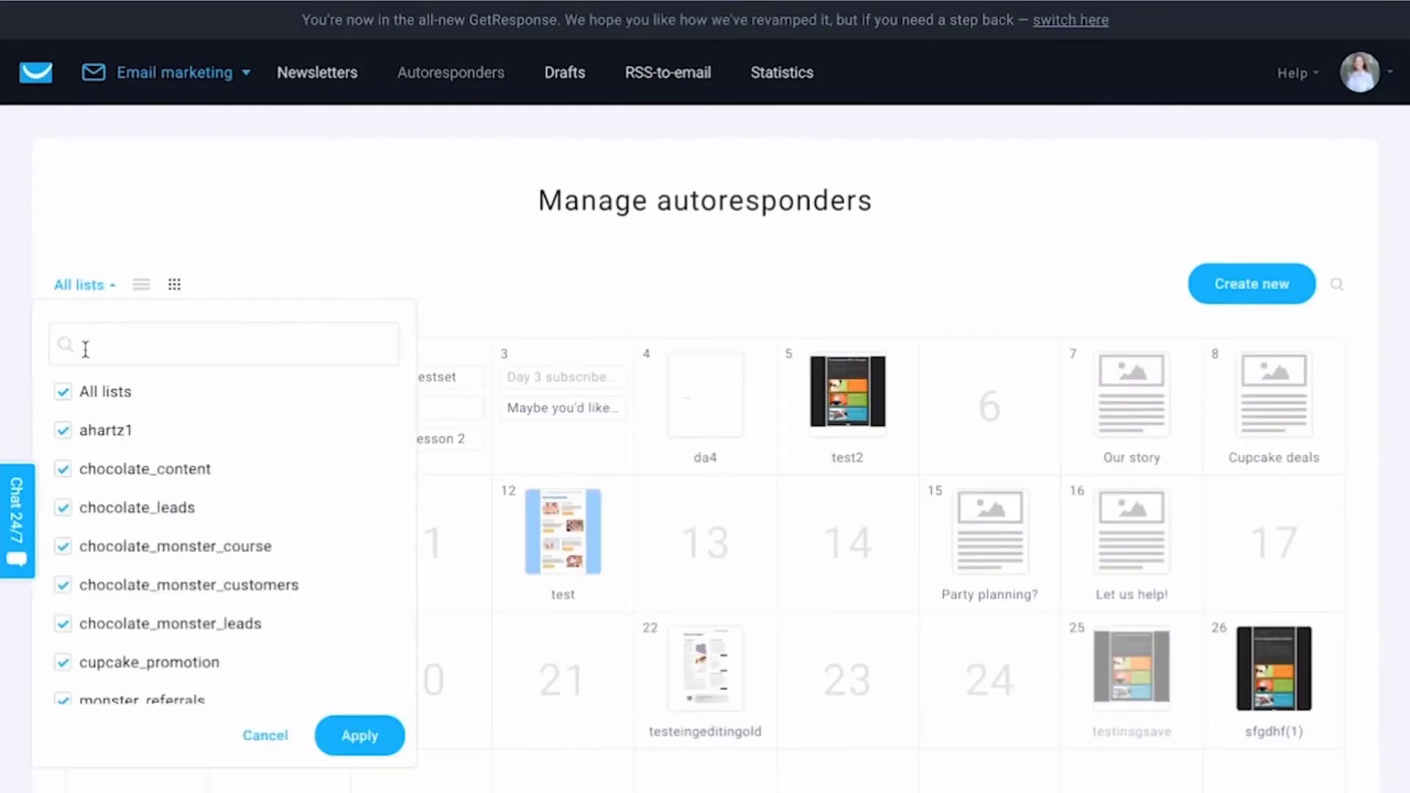
click(71, 385)
click(195, 622)
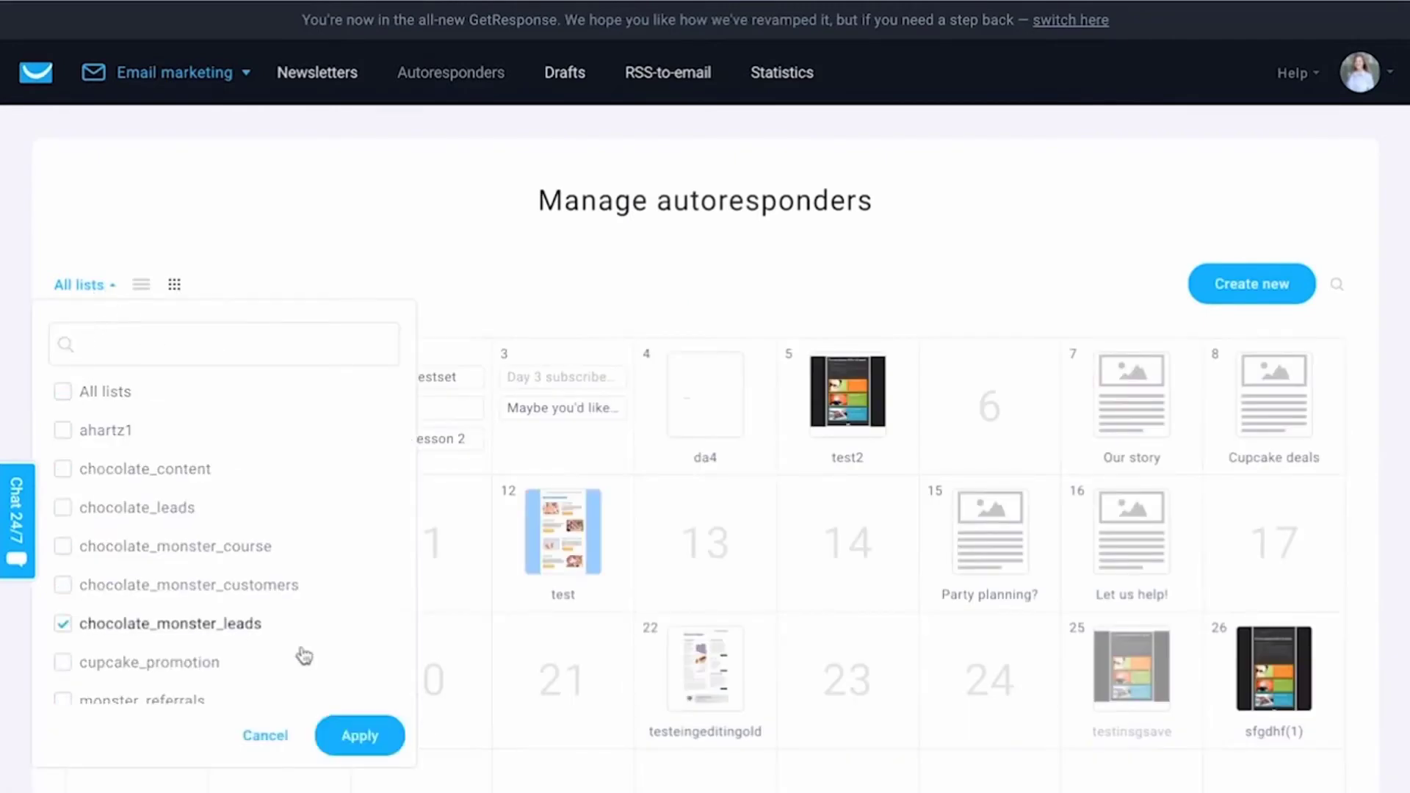
click(356, 735)
Step: Inspect the welcome messages scheduled on day 0 in the autoresponder calendar
click(176, 397)
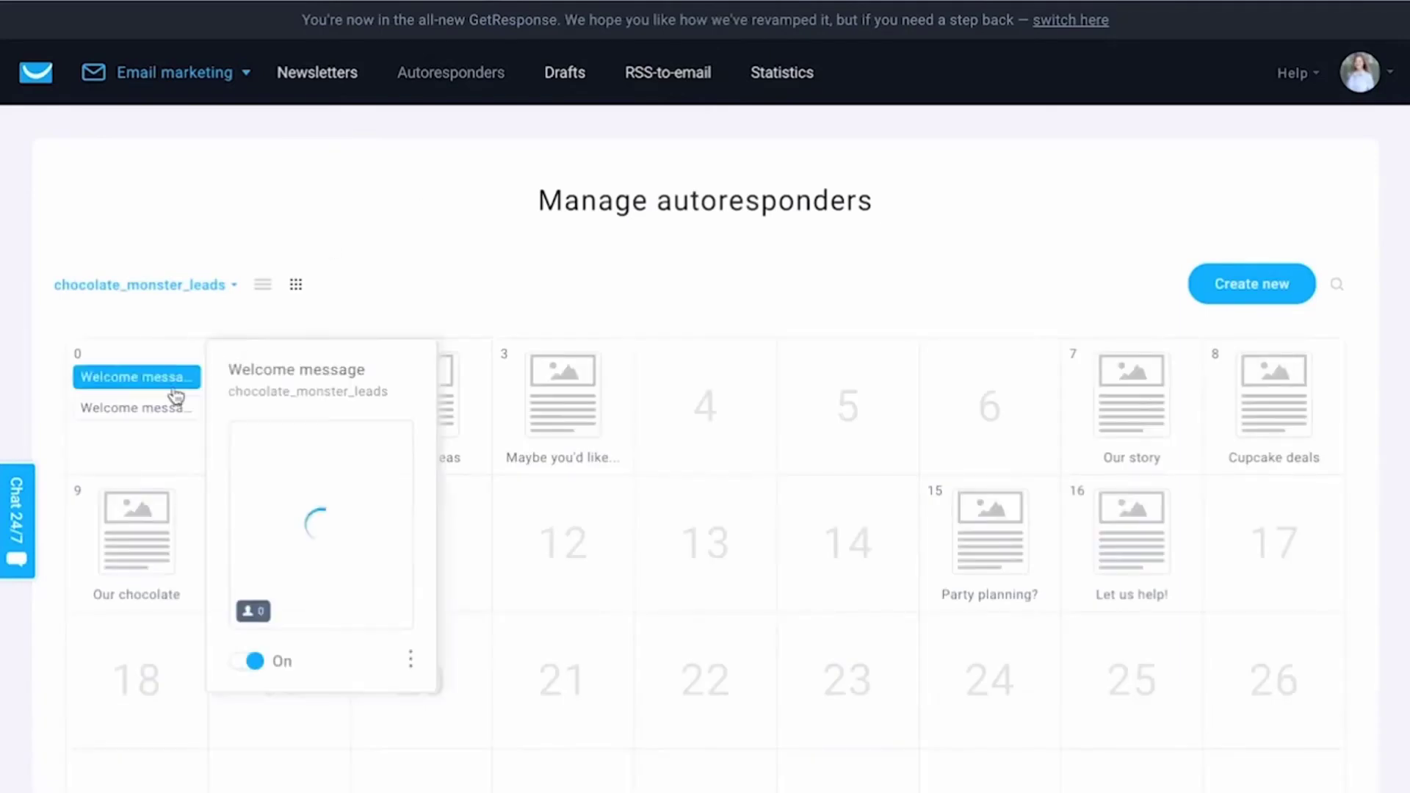
click(177, 407)
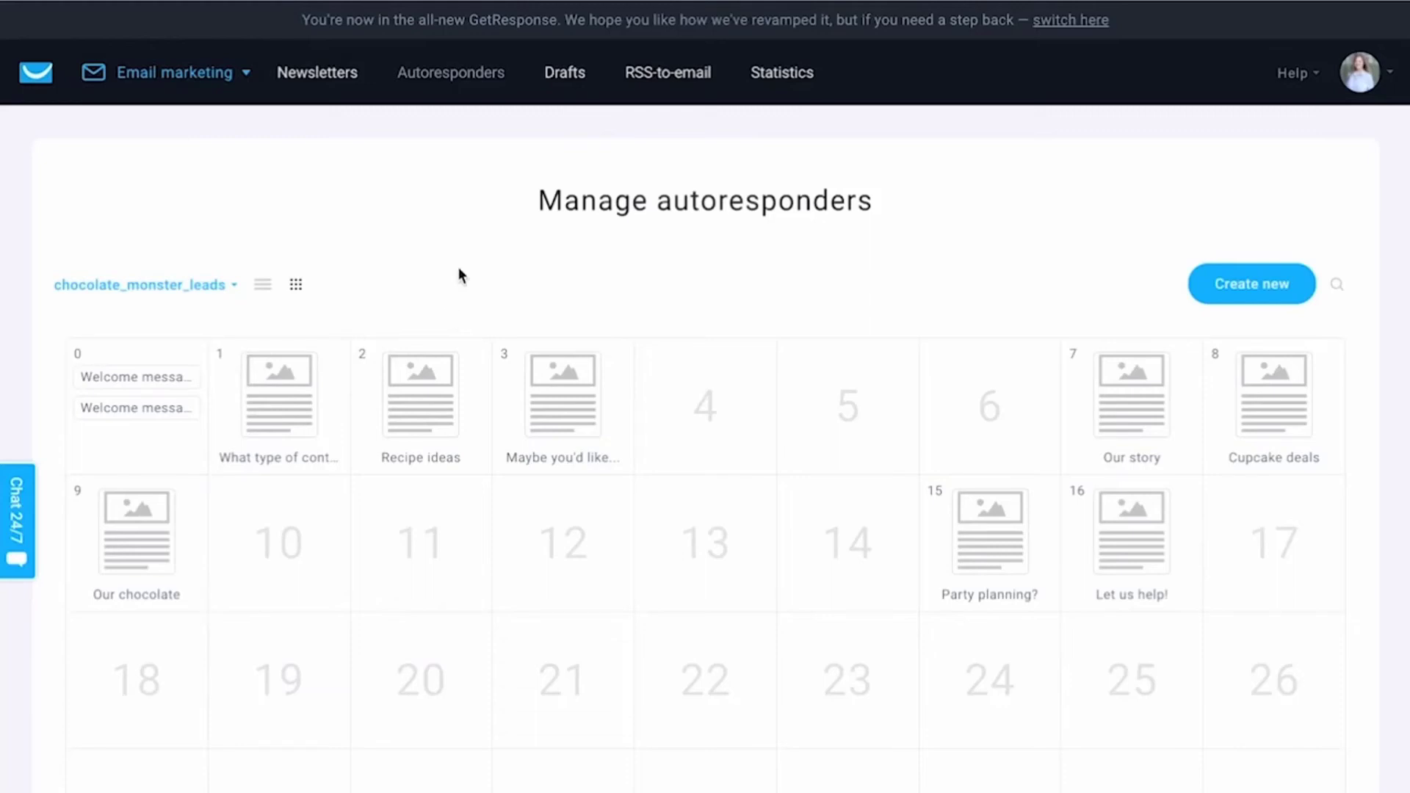
click(174, 379)
scroll(755, 318, down, 1)
scroll(755, 318, up, 1)
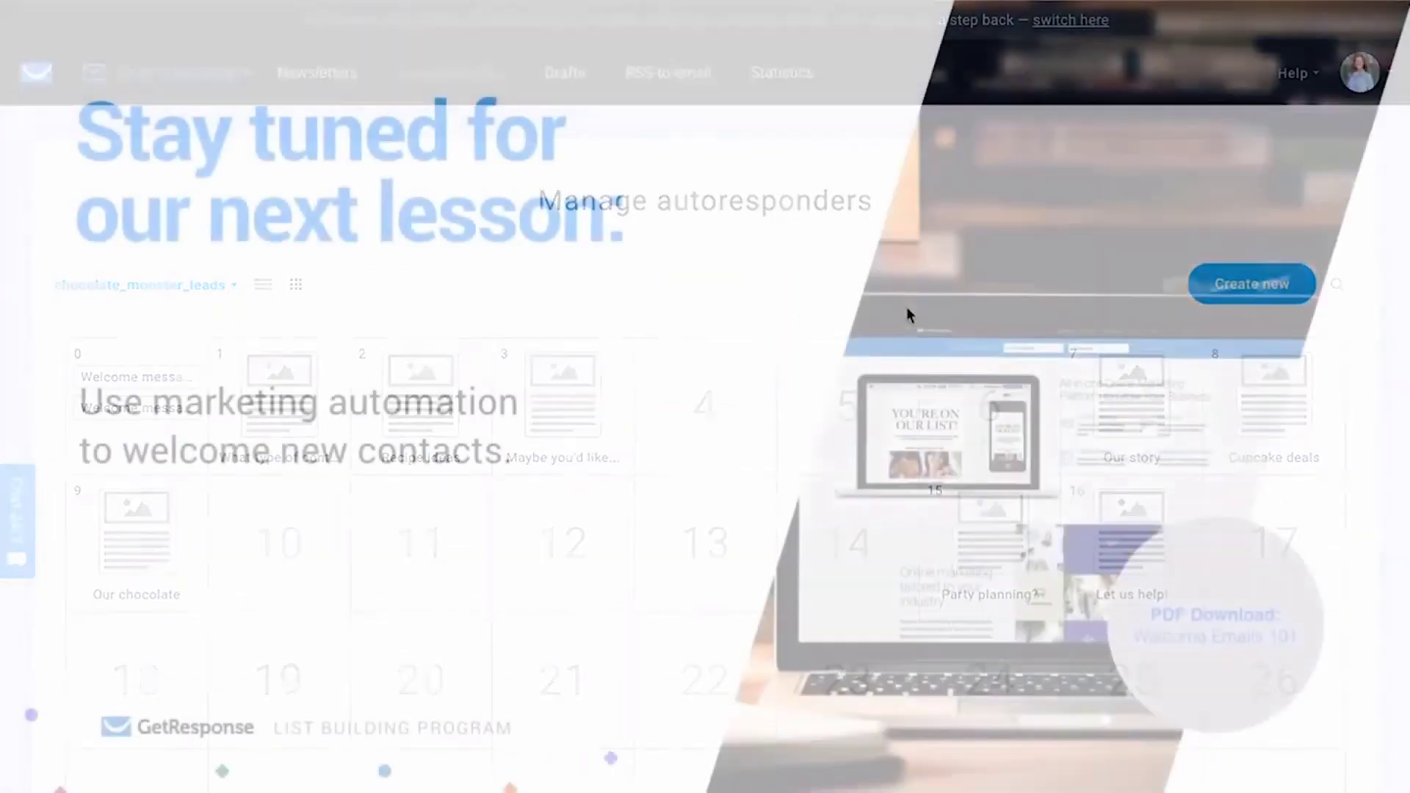